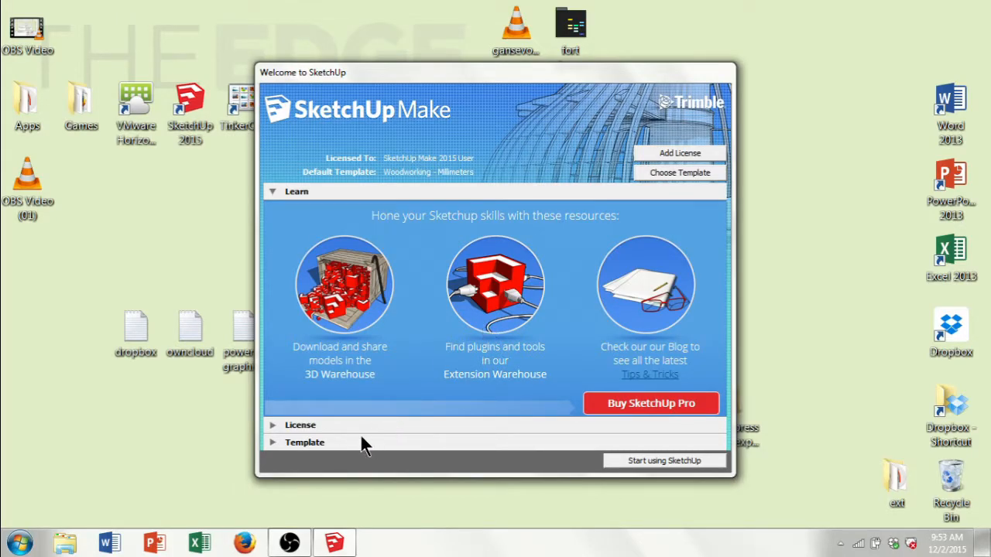
Start a new model with the Woodworking - Millimeters template.
left_click(280, 443)
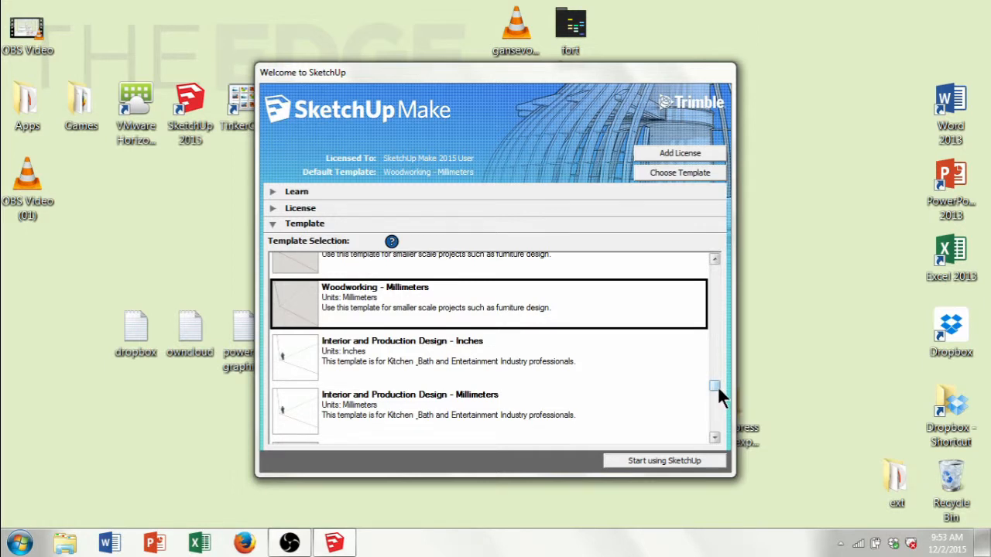
left_click_drag(719, 389, 718, 383)
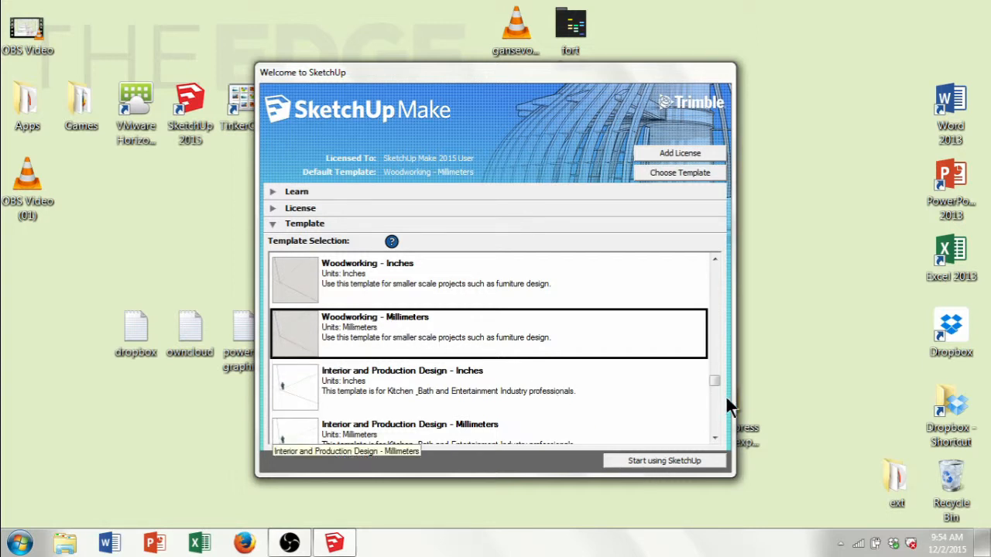
left_click(664, 460)
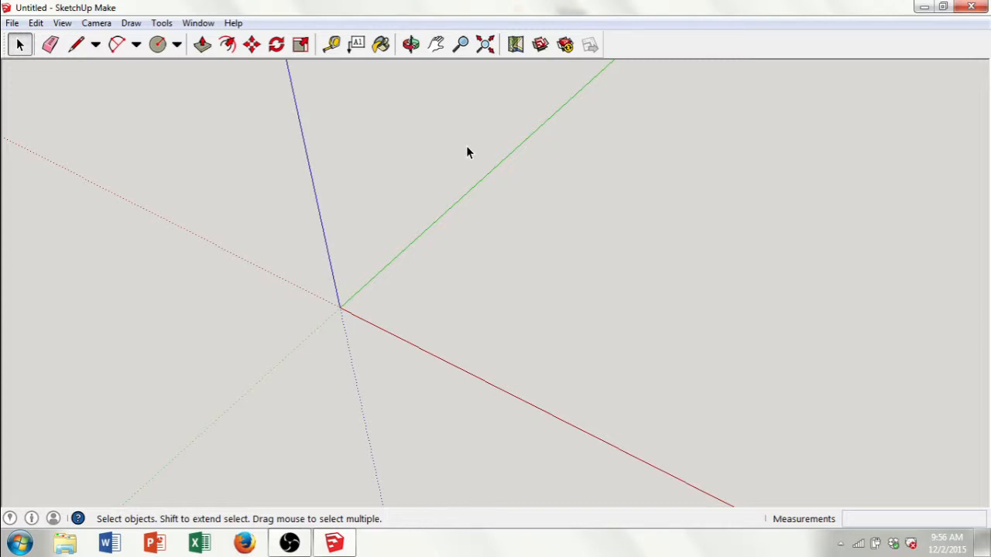
Draw a ground rectangle about 2625 by 1875 mm between the red and green axes, close to the origin.
left_click(177, 45)
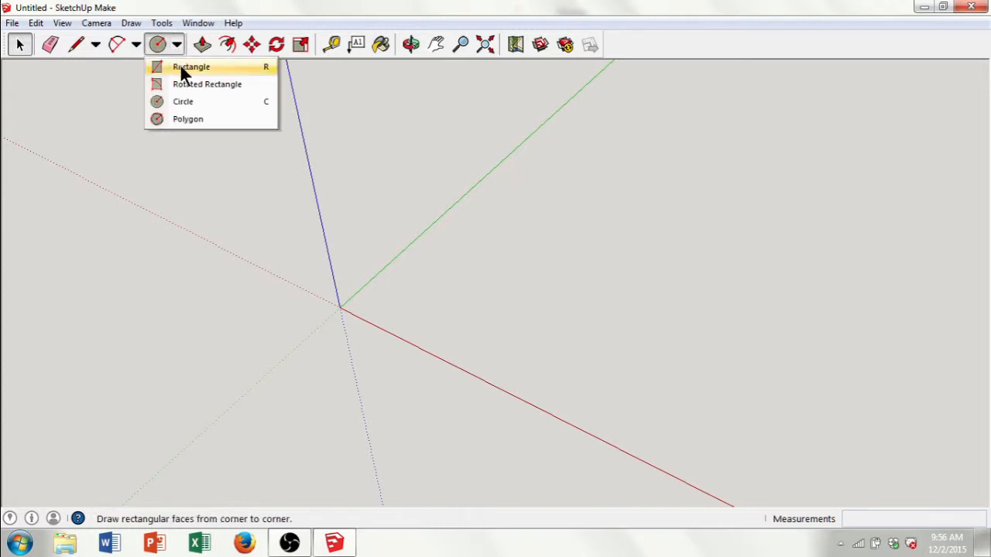
left_click(185, 68)
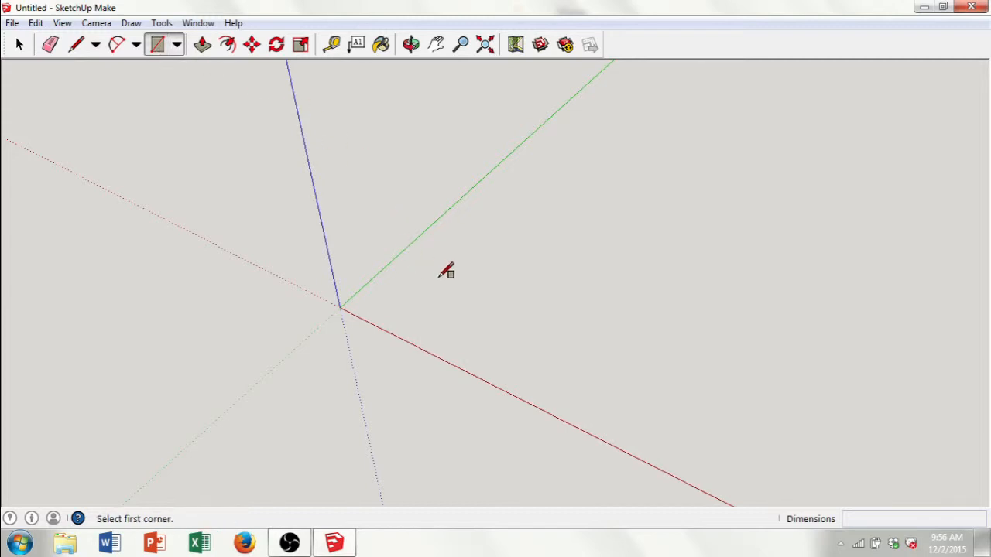
left_click(412, 291)
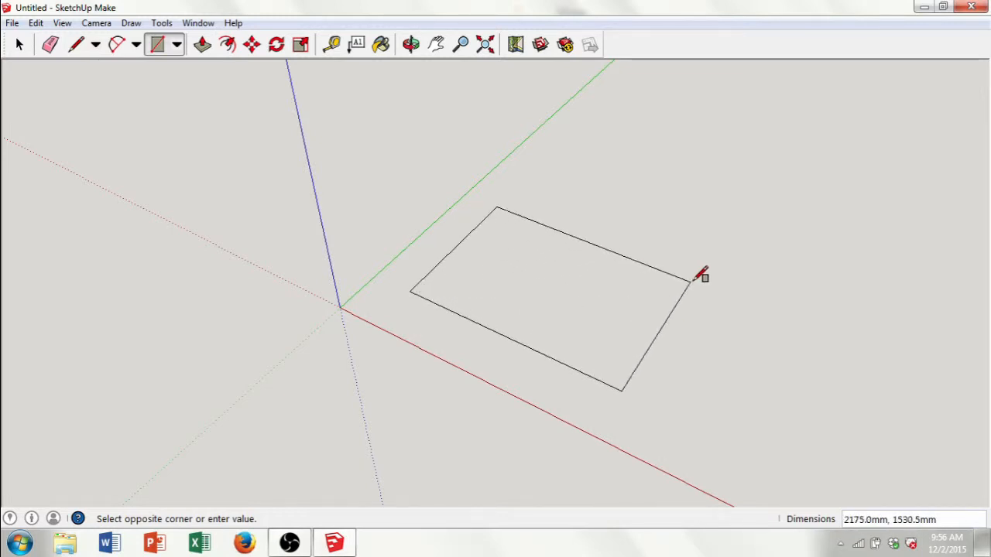
left_click(748, 277)
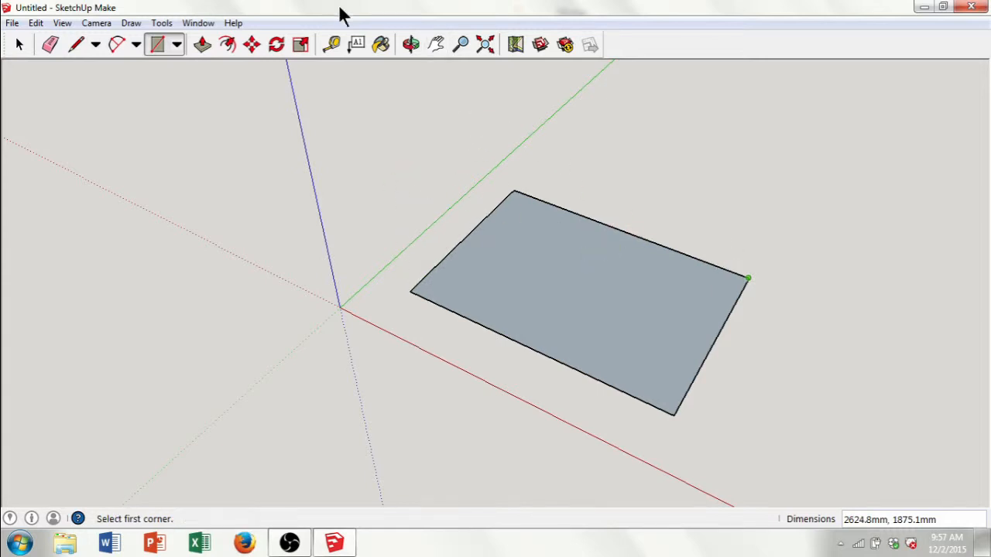
Push/Pull the ground rectangle upward about 1189 mm to form the solid box of the house.
left_click(418, 45)
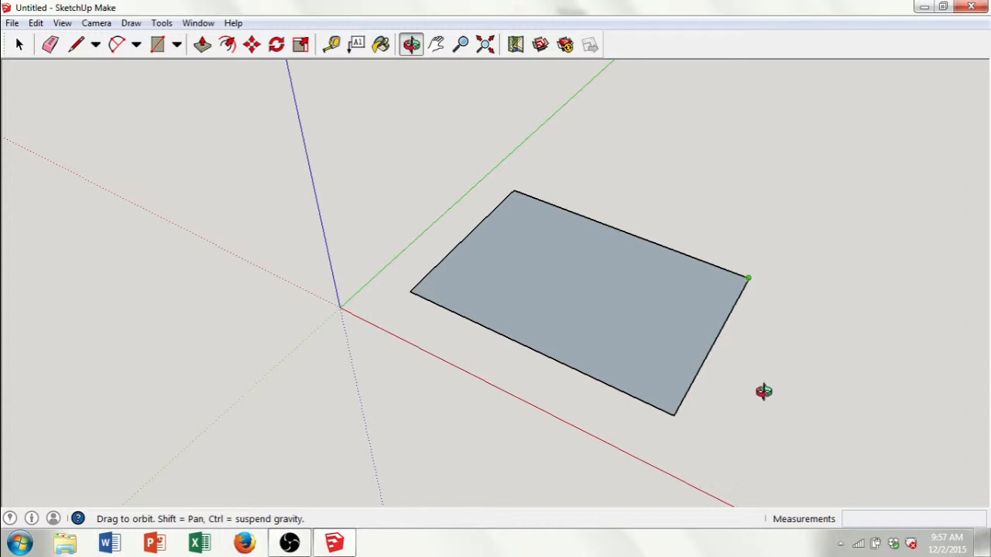
left_click_drag(748, 400, 668, 338)
left_click_drag(932, 414, 547, 231)
middle_click_drag(546, 232, 537, 230)
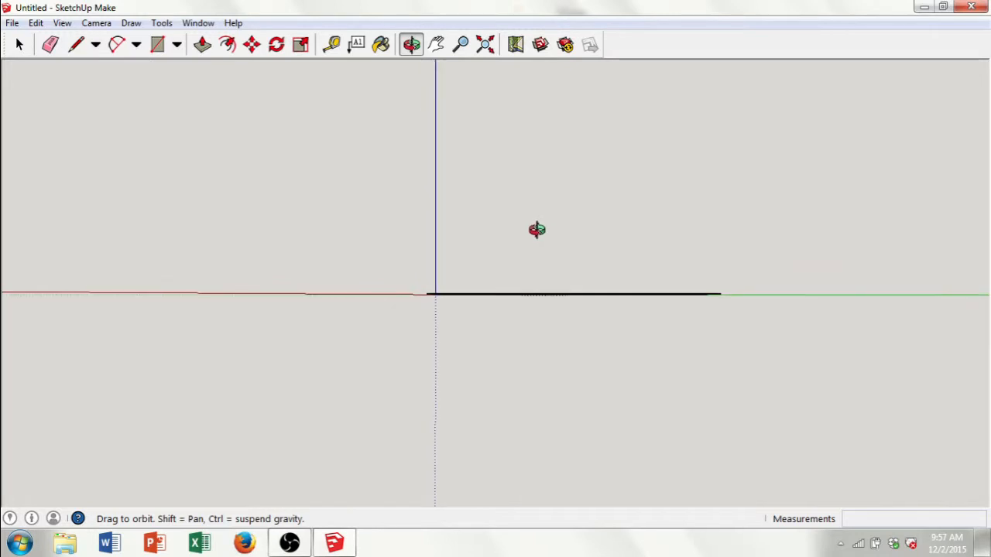
left_click_drag(537, 230, 533, 369)
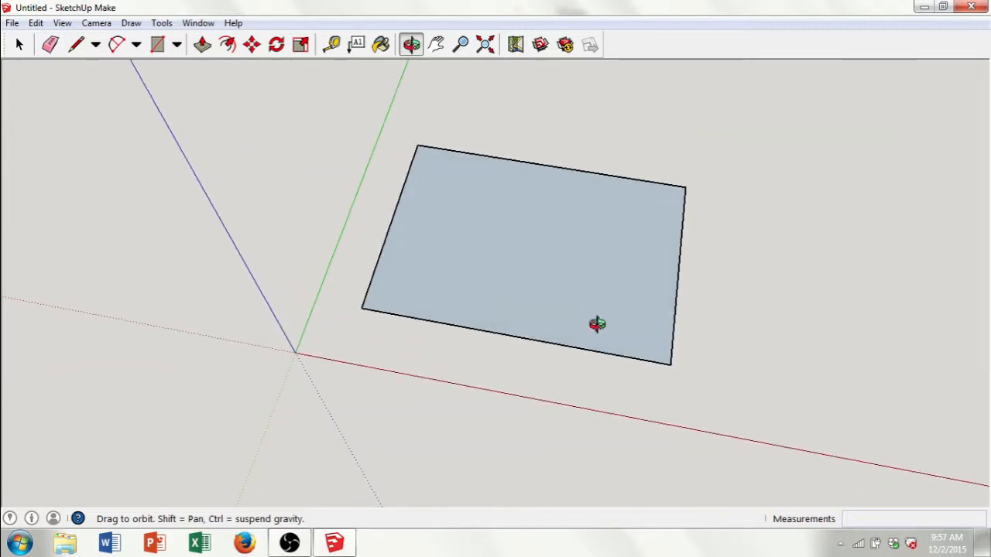
left_click_drag(641, 377, 822, 271)
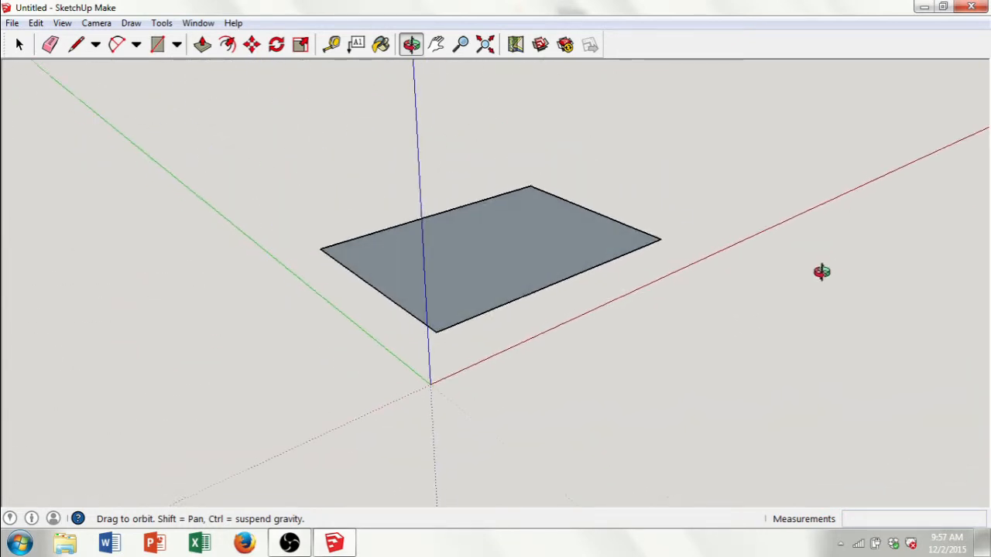
left_click(202, 45)
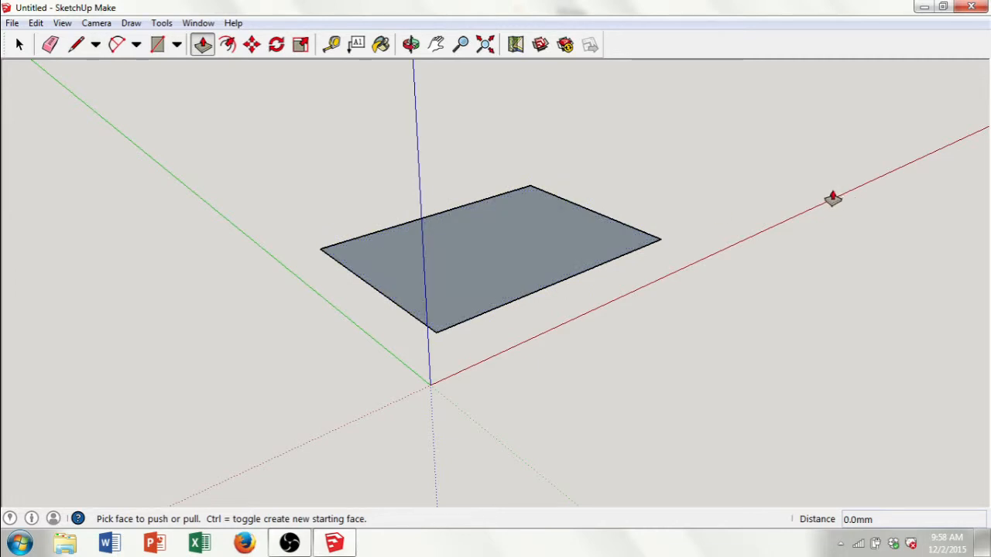
left_click(459, 261)
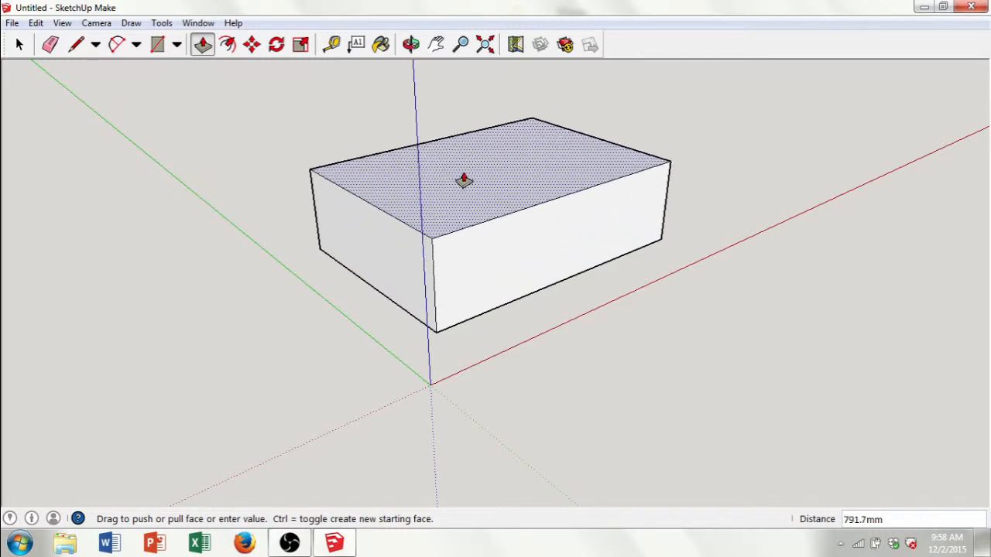
left_click(467, 132)
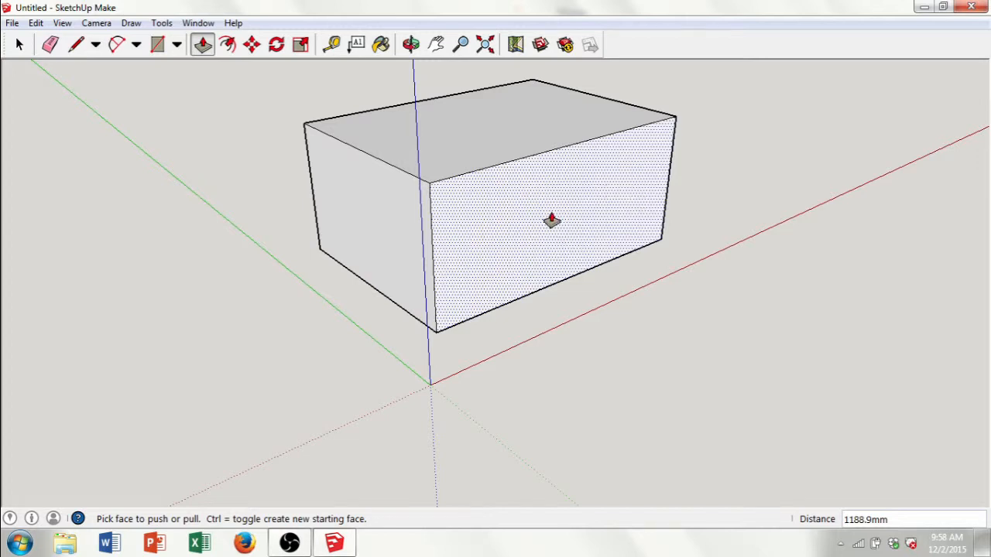
Draw a window square about 440 by 440 mm near the upper left corner of the box's long wall.
left_click(412, 45)
left_click_drag(779, 192, 419, 200)
left_click_drag(257, 240, 613, 226)
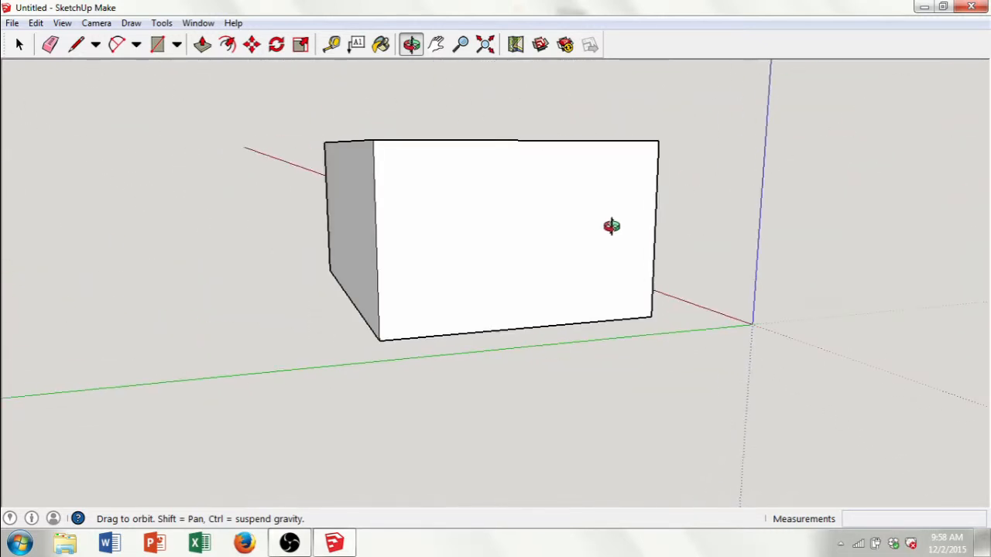
left_click_drag(188, 237, 192, 318)
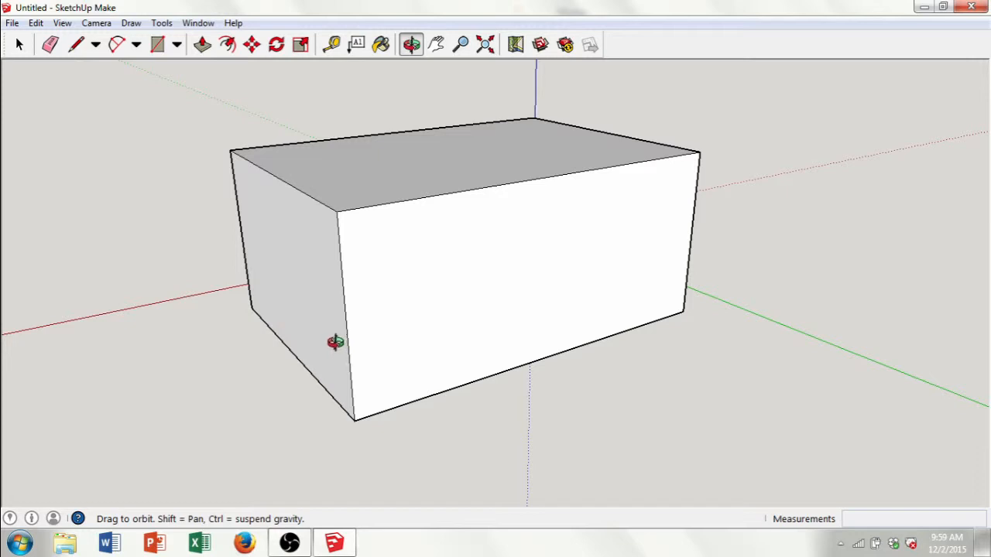
left_click(162, 46)
left_click(389, 248)
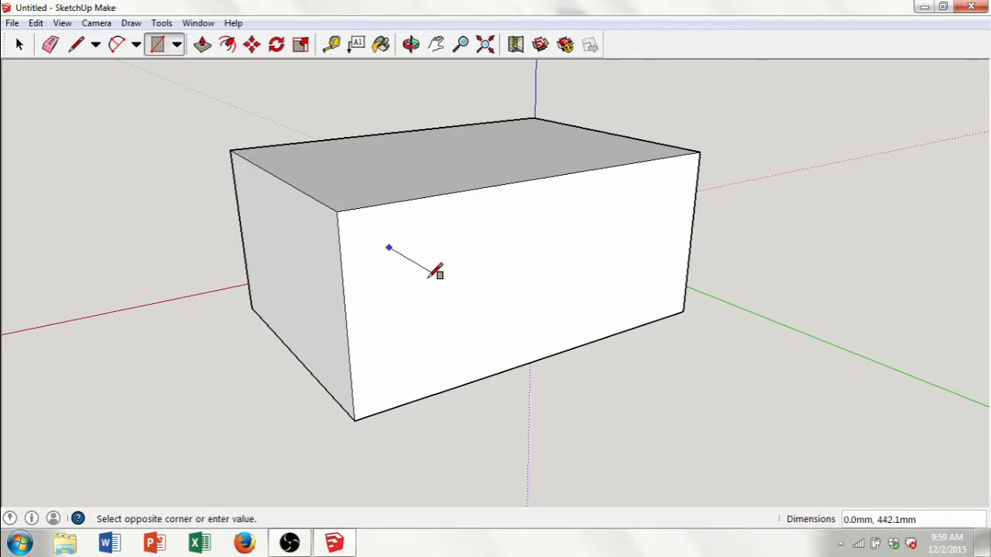
left_click(463, 309)
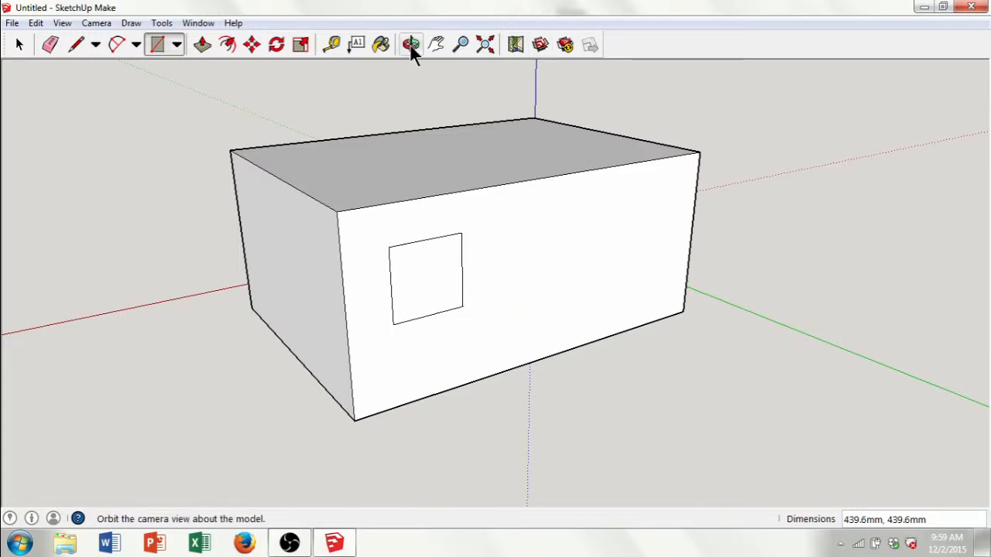
Push the window square about 123 mm into the wall to make a recessed window.
left_click(411, 44)
left_click_drag(398, 338, 357, 330)
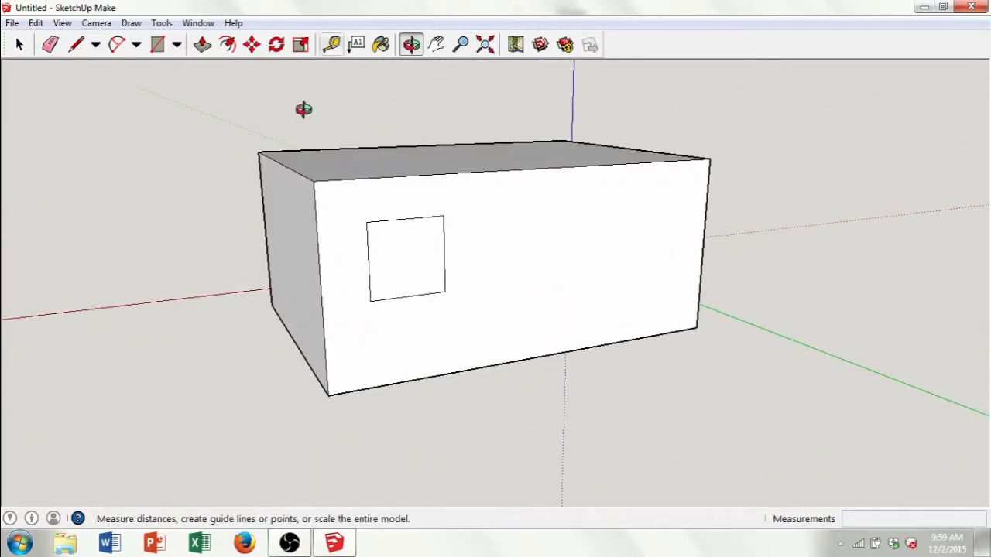
left_click(206, 44)
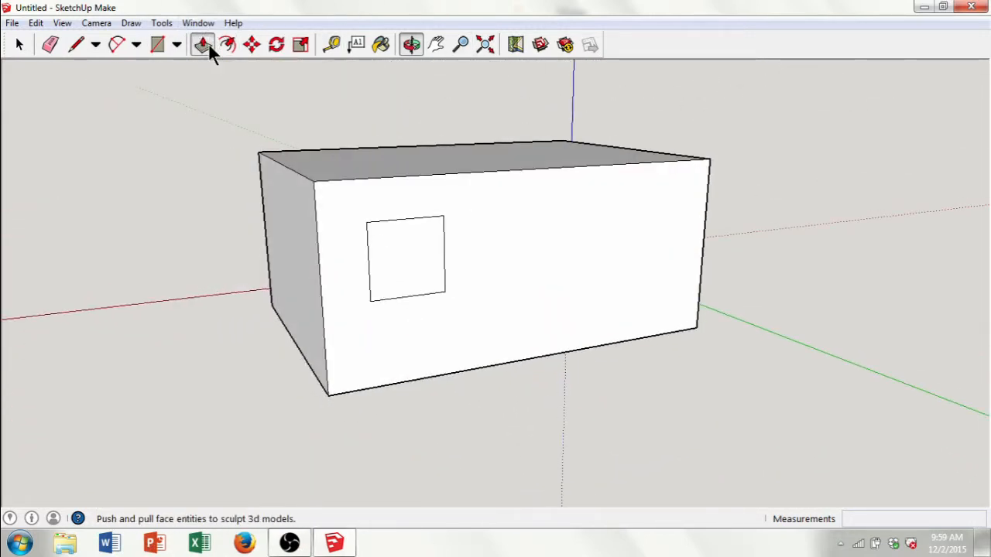
left_click(418, 286)
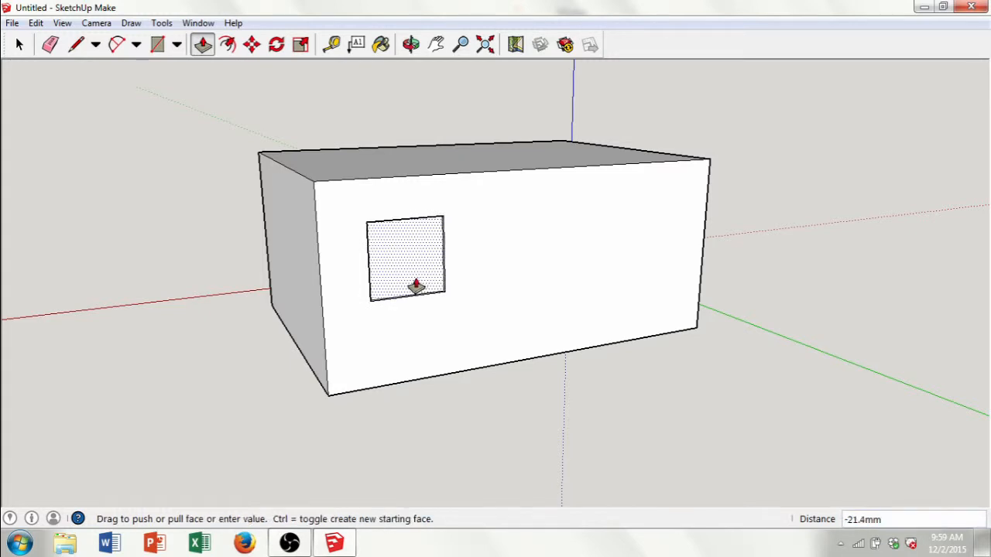
left_click(405, 291)
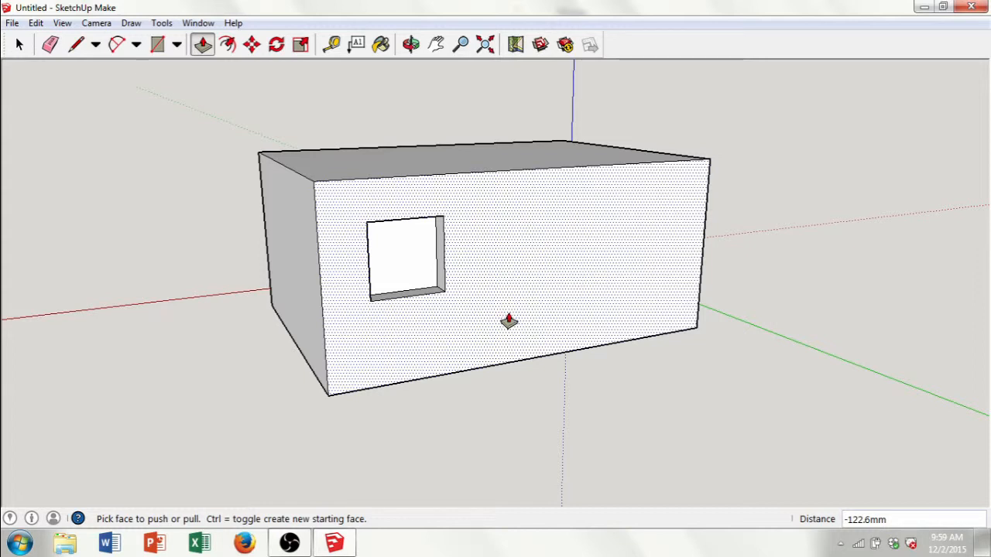
Draw a door about 458 by 815 mm up from the wall's base edge and a second window about 491 mm square beyond it.
left_click(164, 49)
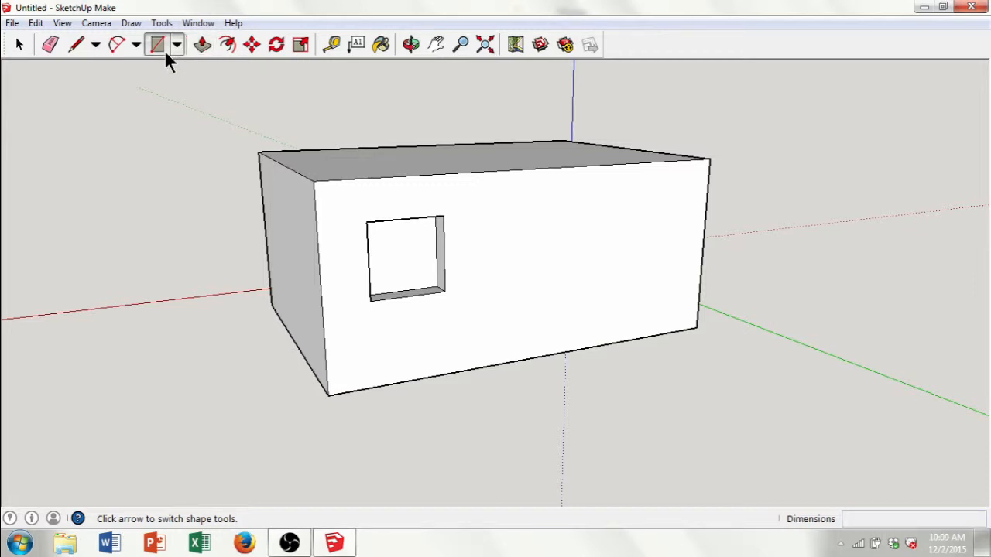
left_click(513, 360)
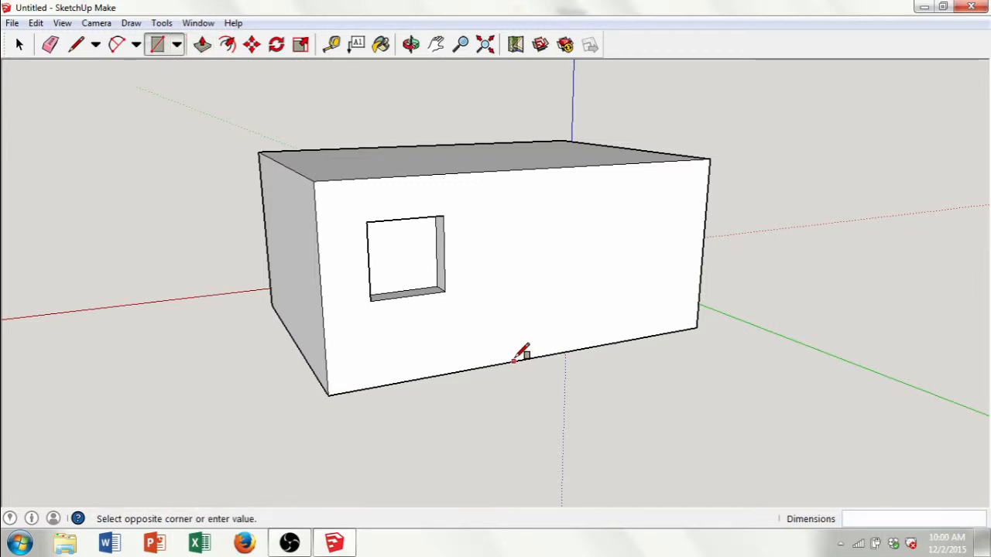
left_click(580, 227)
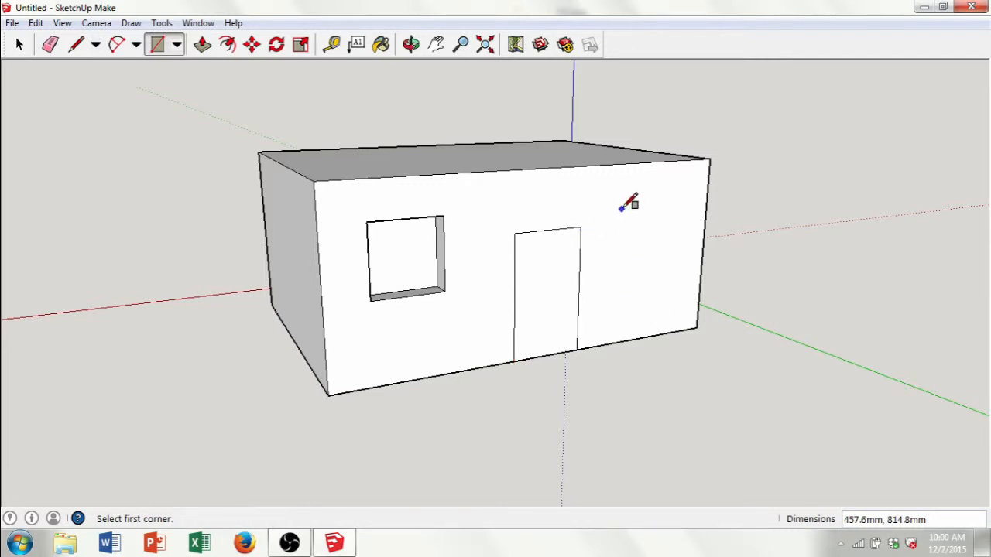
left_click(620, 206)
left_click(682, 273)
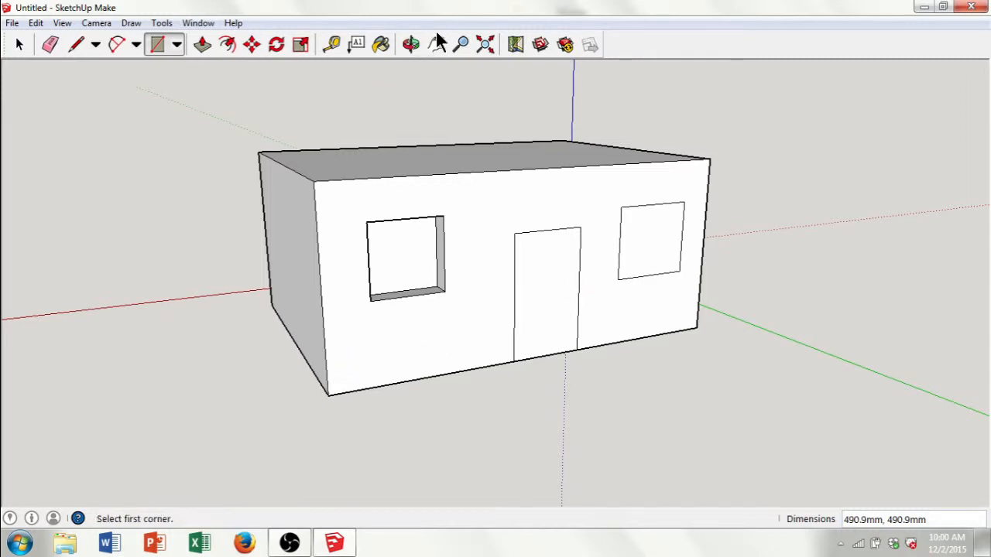
Push the door rectangle into the wall and recess the second window about 104 mm.
left_click(403, 53)
left_click_drag(503, 264, 426, 261)
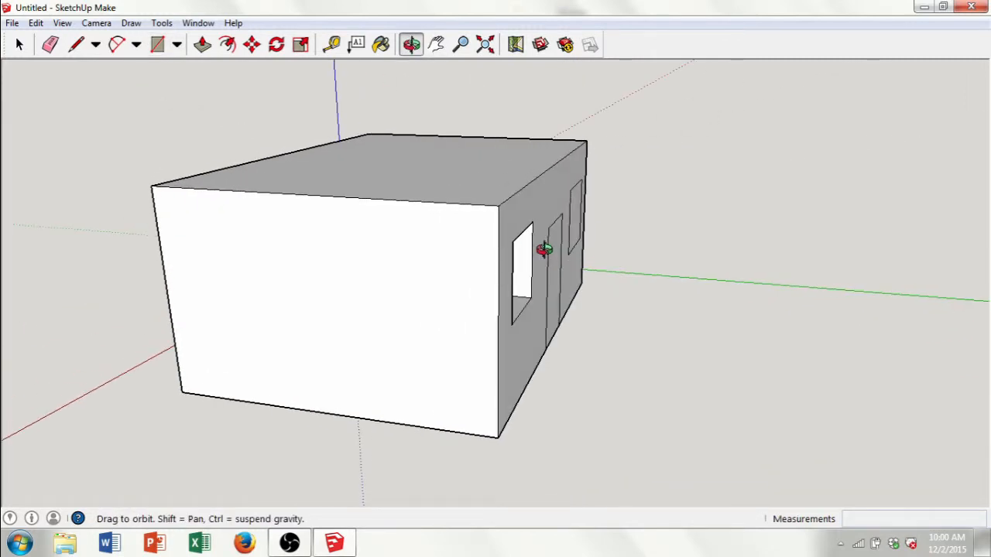
left_click(161, 44)
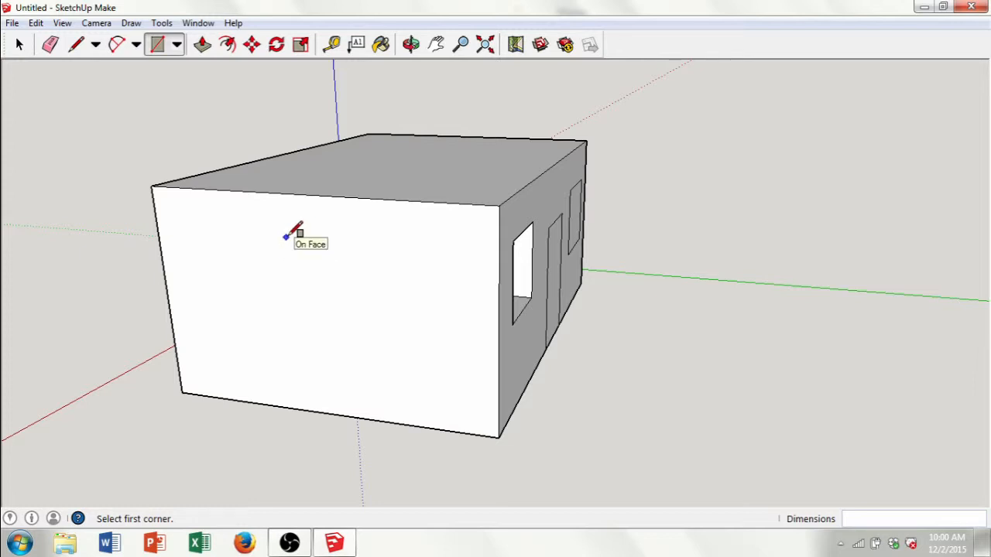
left_click(411, 44)
left_click_drag(557, 232, 392, 224)
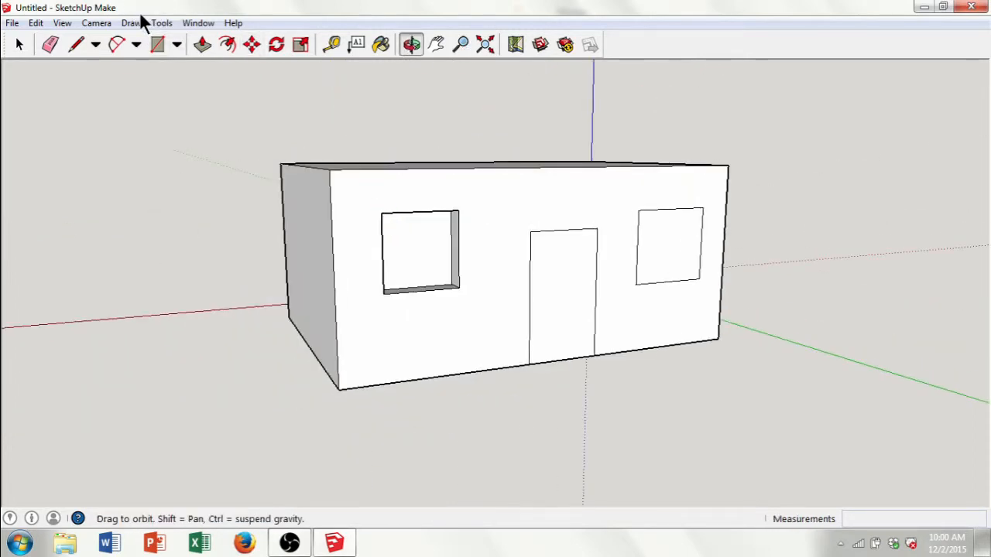
left_click(202, 44)
left_click(590, 312)
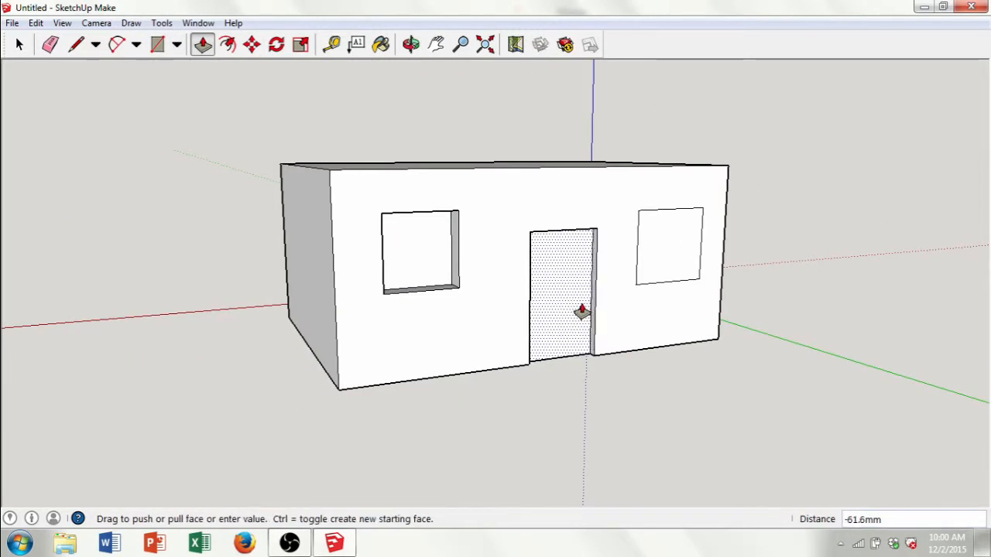
left_click(579, 312)
left_click(694, 260)
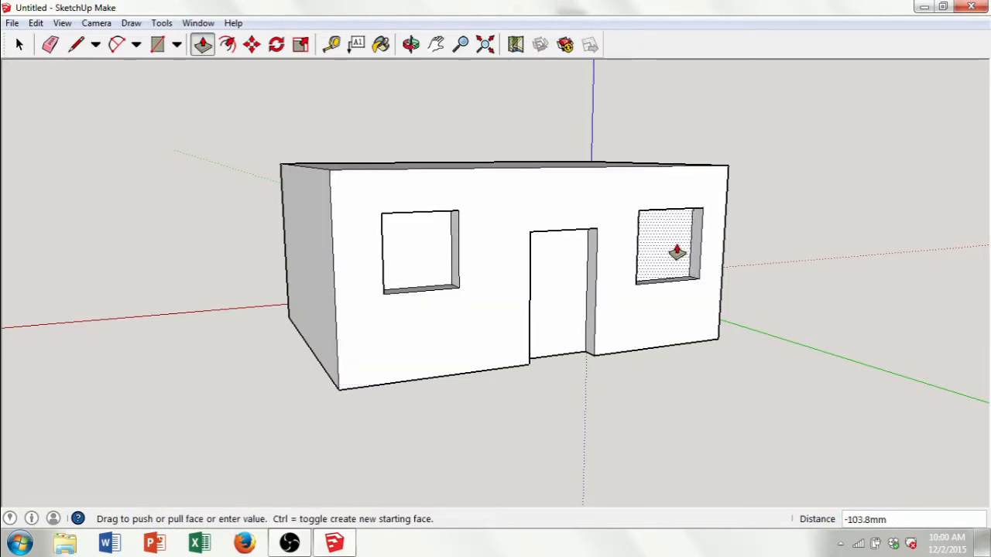
left_click(674, 255)
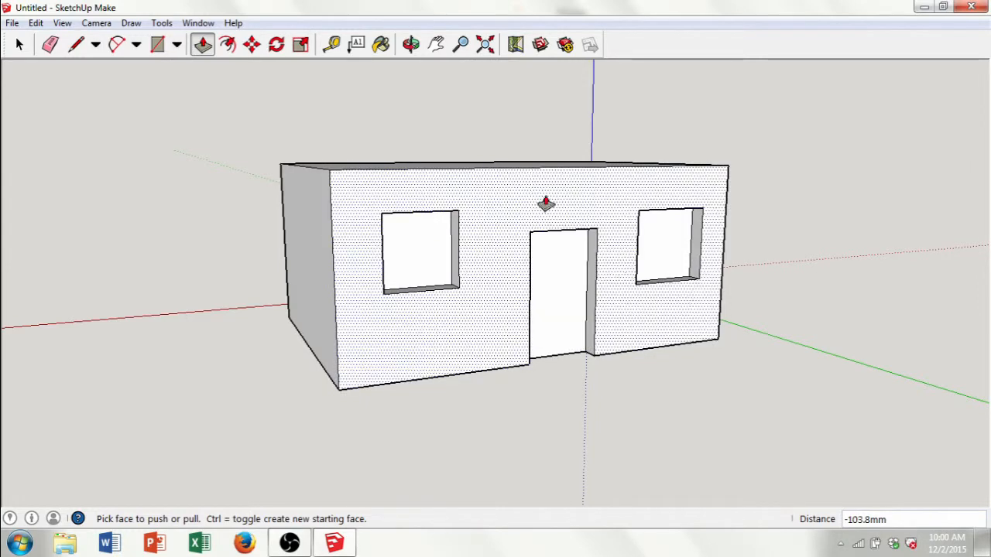
Draw a circle of about 52.5 mm radius on the recessed door face, near its left edge at handle height.
left_click(411, 45)
left_click_drag(731, 366, 596, 310)
left_click_drag(563, 306, 529, 308)
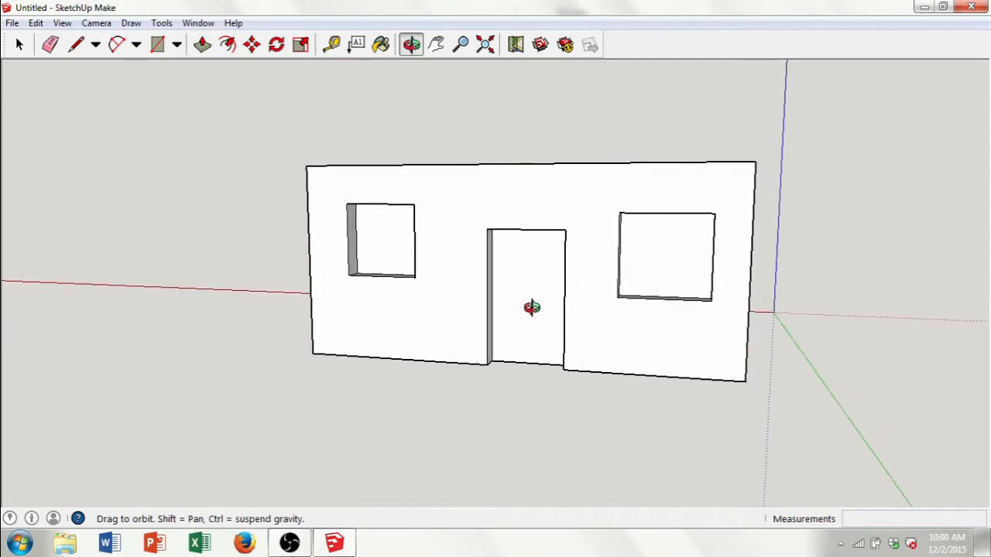
left_click(178, 45)
left_click(176, 44)
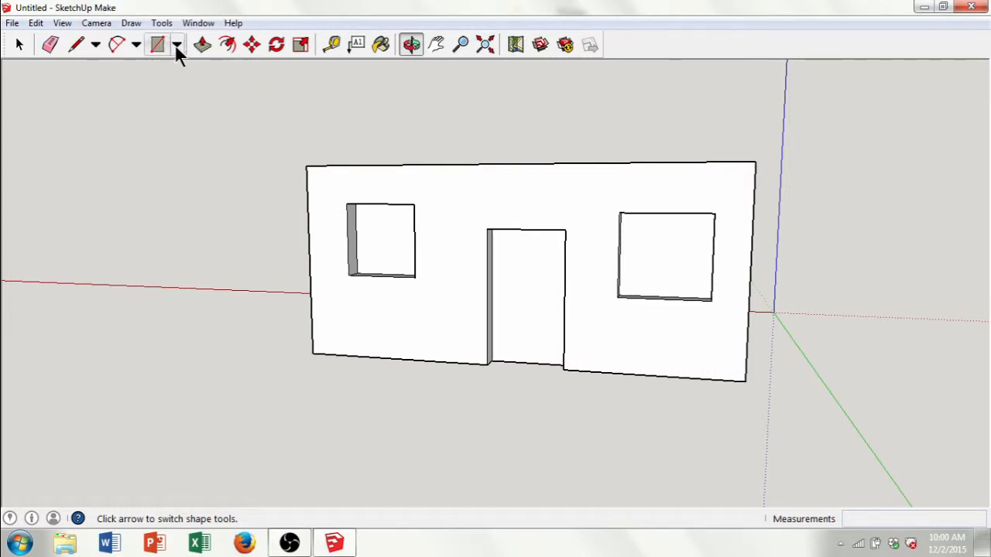
left_click(177, 44)
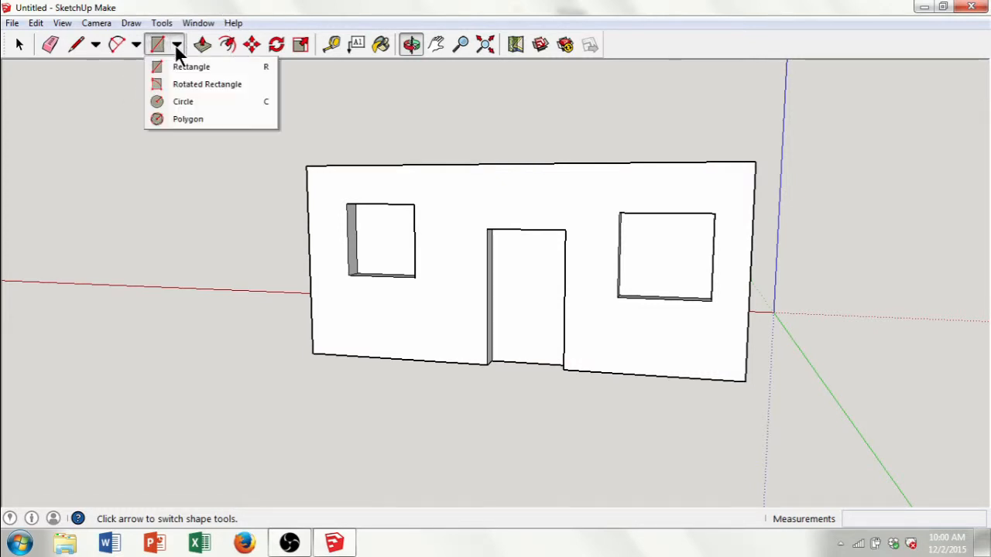
left_click(183, 104)
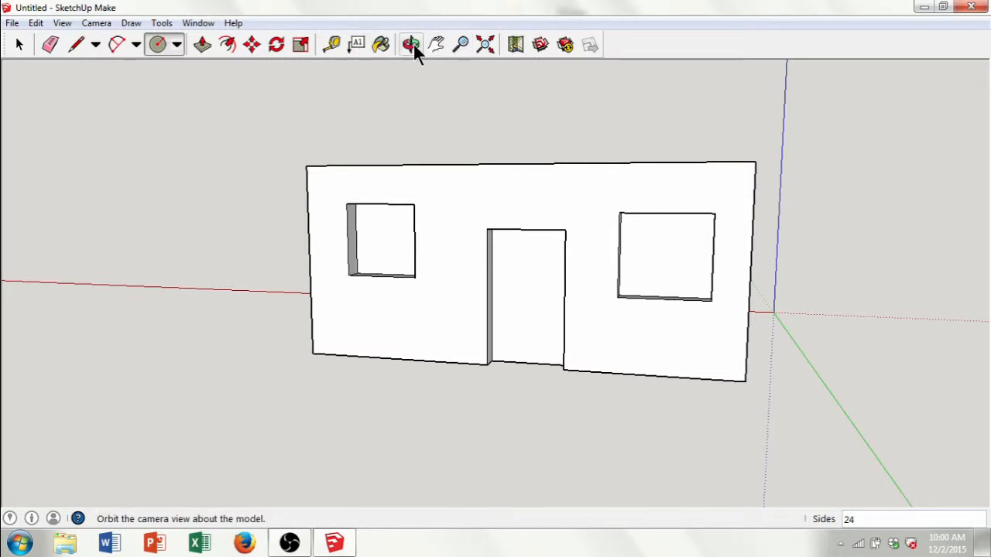
left_click(460, 46)
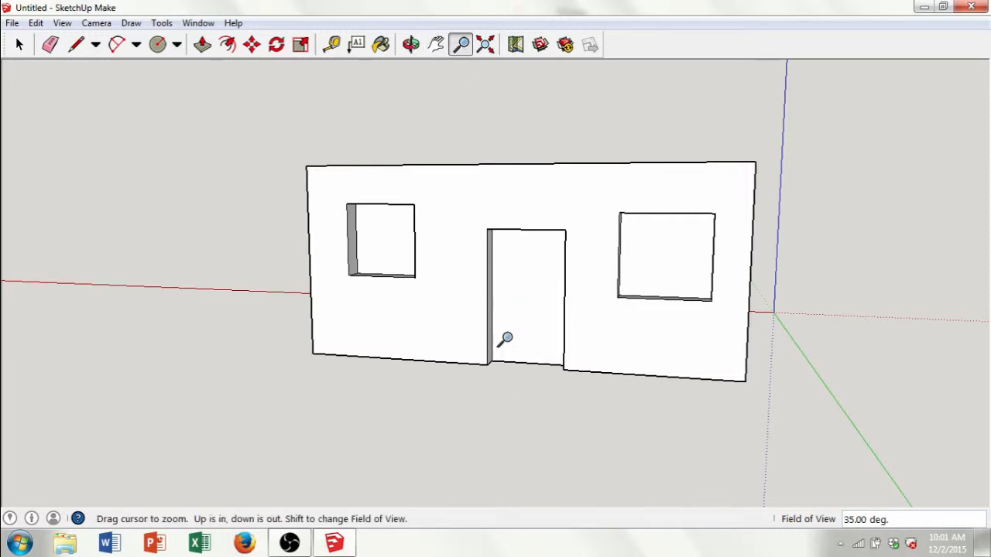
left_click_drag(507, 393, 493, 128)
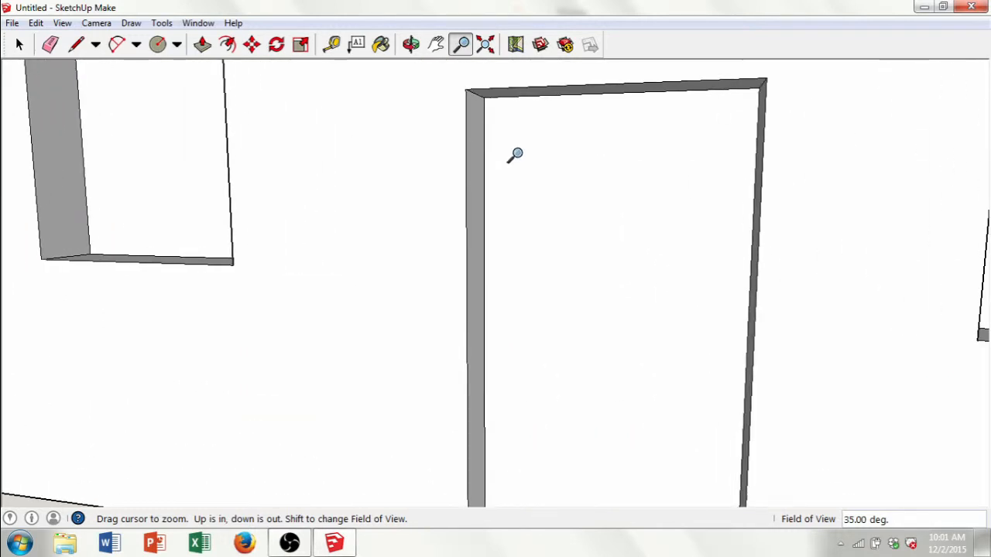
left_click(157, 45)
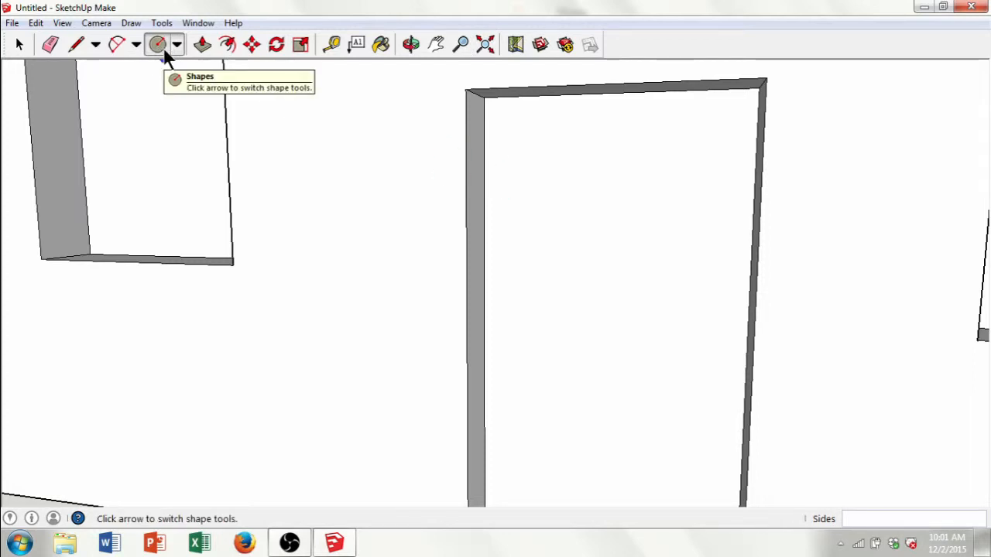
left_click(525, 292)
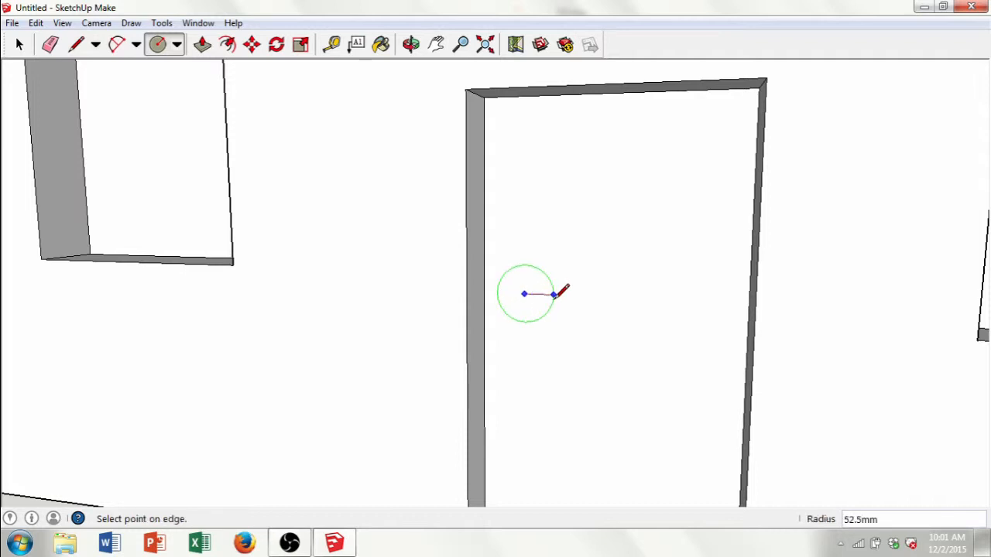
left_click(555, 295)
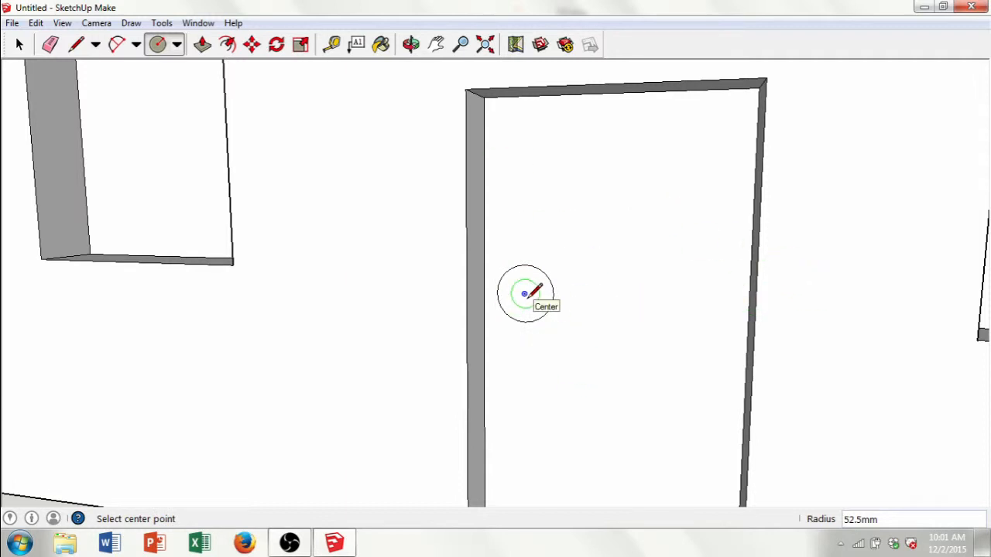
Pull the circle on the door outward about 79 mm to form a doorknob.
left_click(204, 44)
left_click(524, 294)
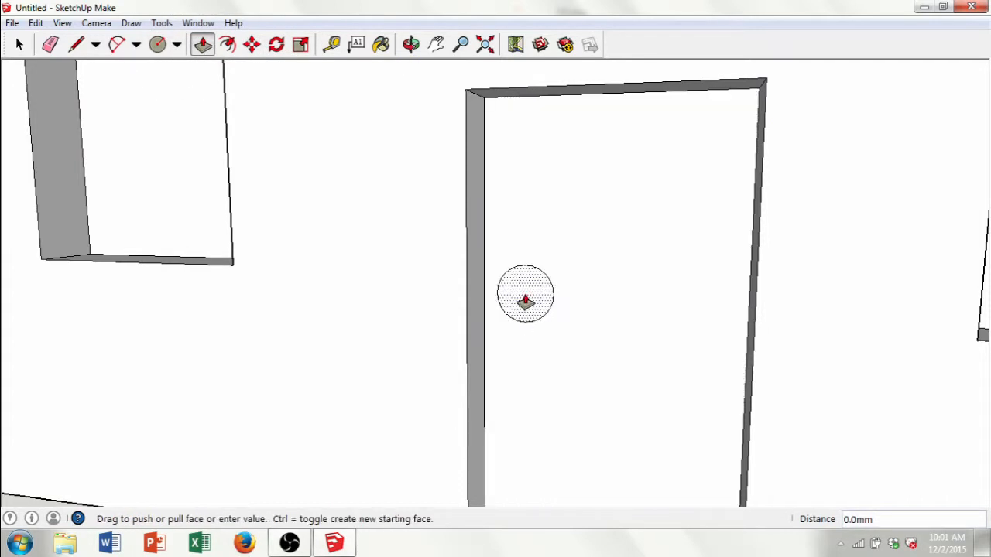
left_click(513, 303)
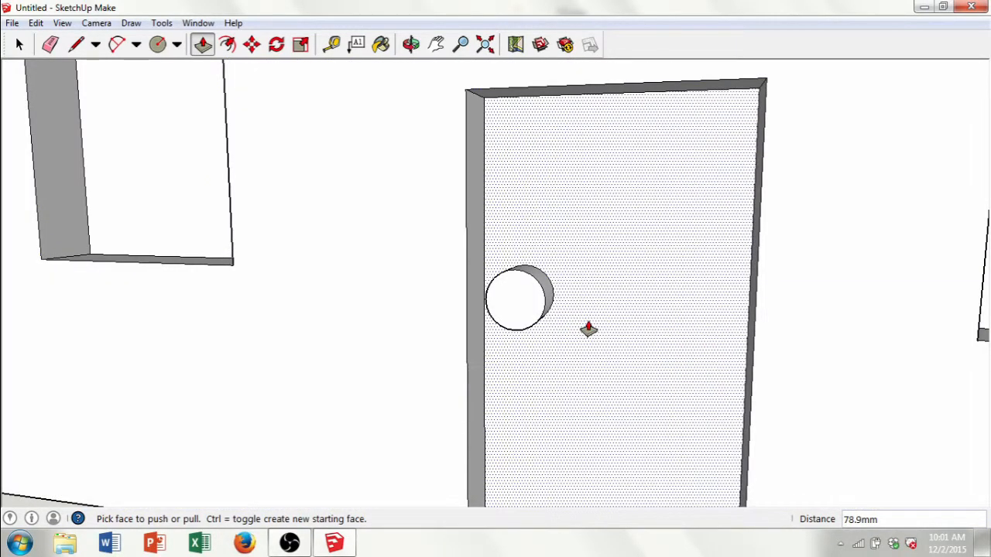
Draw a line about 2631 mm long across the middle of the box's top face, joining its two short edges.
left_click(458, 45)
scroll(551, 175, "down", 5)
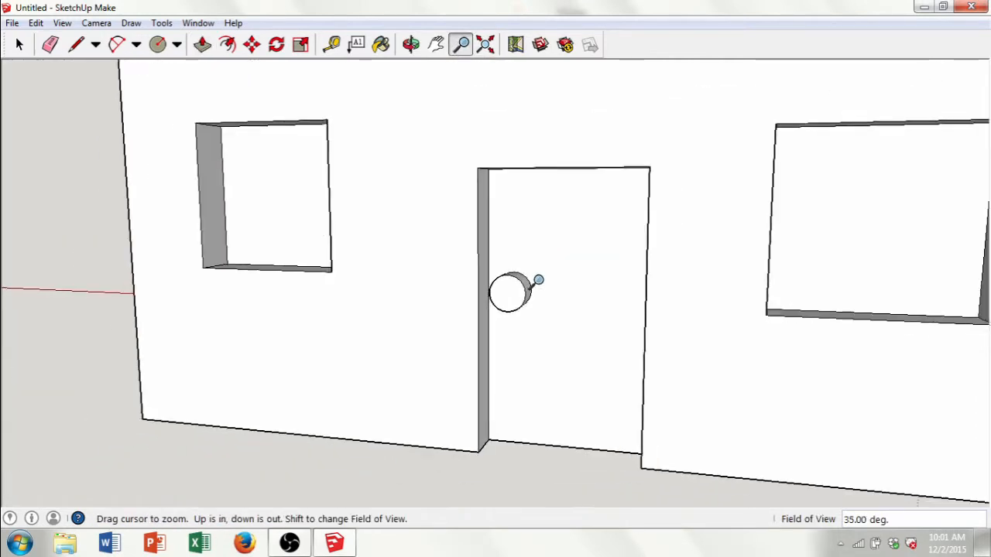
left_click_drag(539, 280, 474, 472)
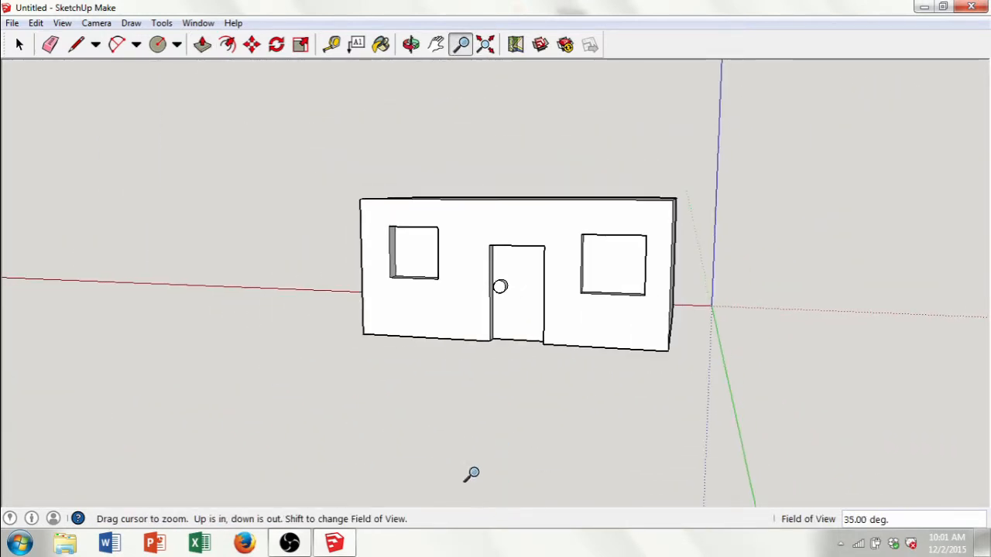
left_click(412, 45)
left_click_drag(281, 238, 532, 357)
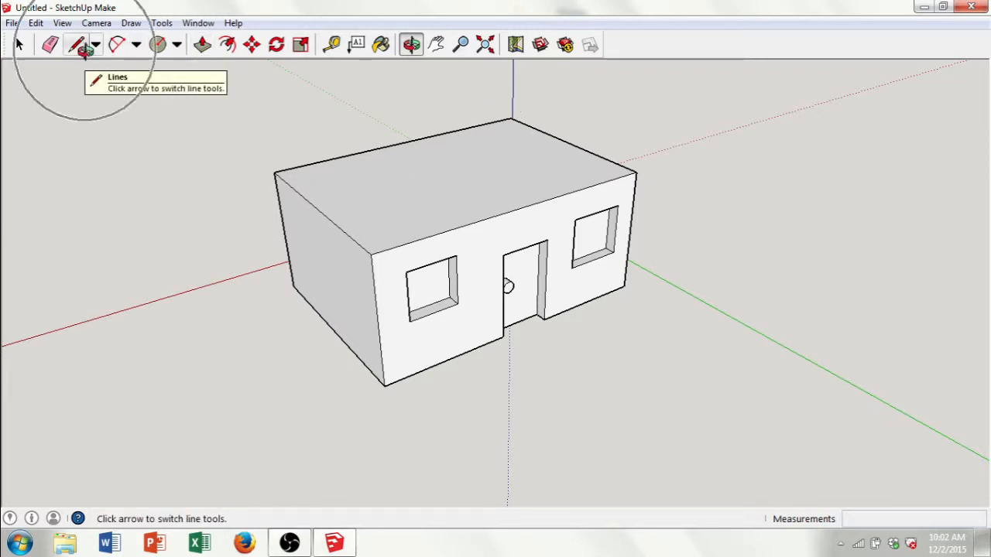
left_click(76, 45)
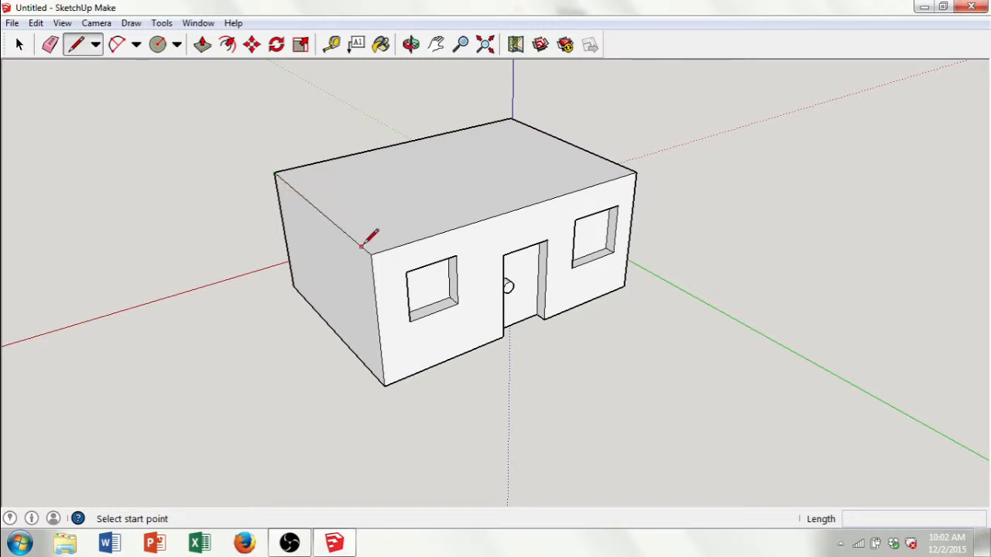
left_click(316, 209)
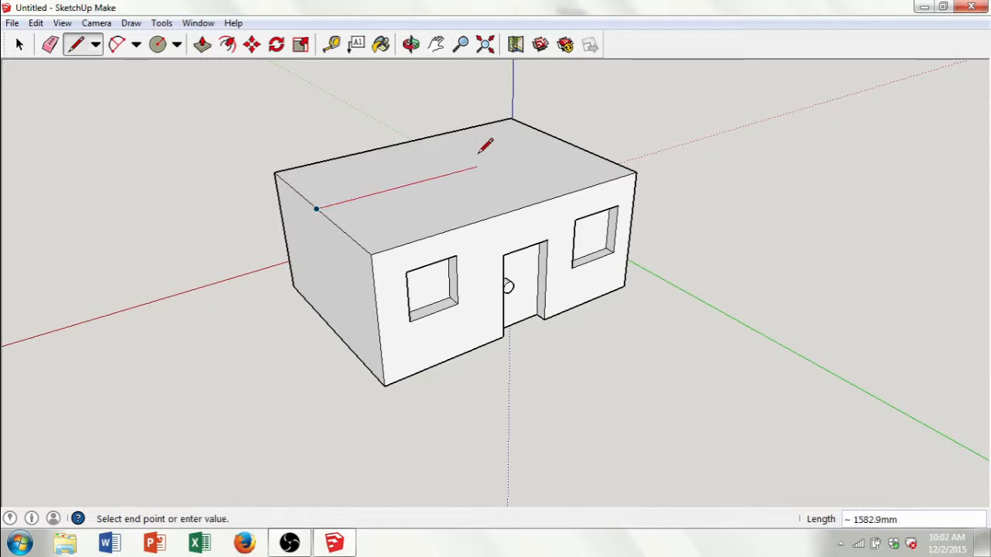
left_click(568, 143)
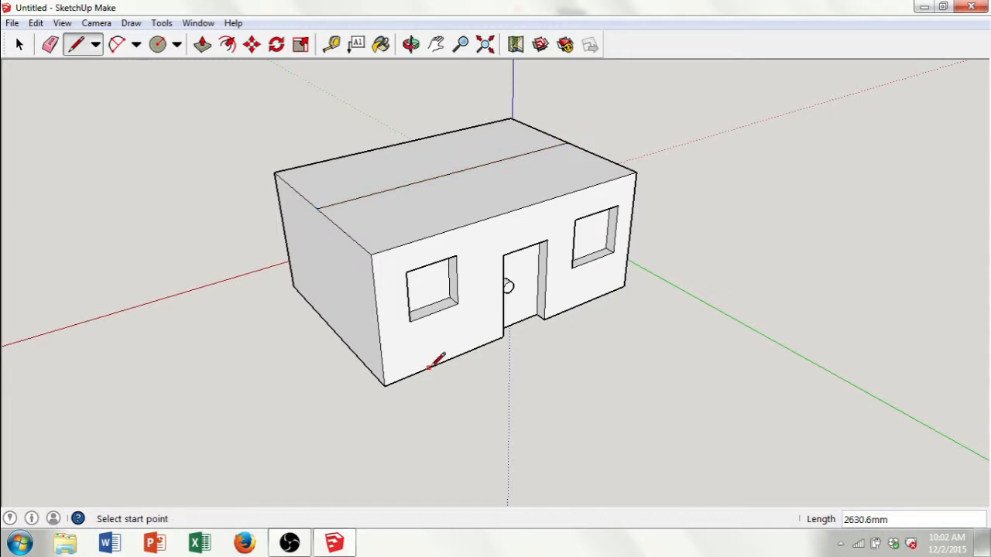
Move the roof's centre line up about 688 mm along the blue axis to form a gabled roof.
left_click(411, 45)
left_click_drag(310, 259, 661, 271)
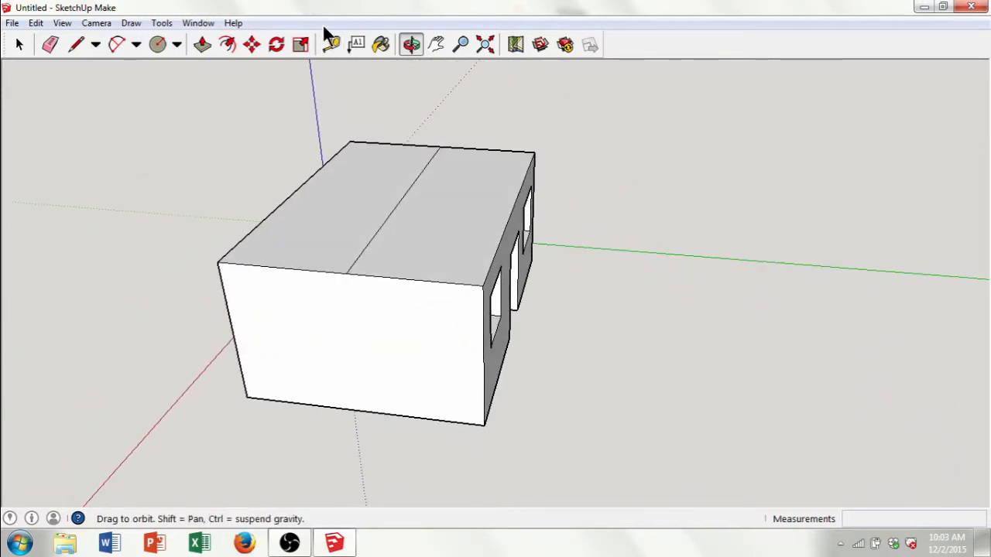
left_click(254, 53)
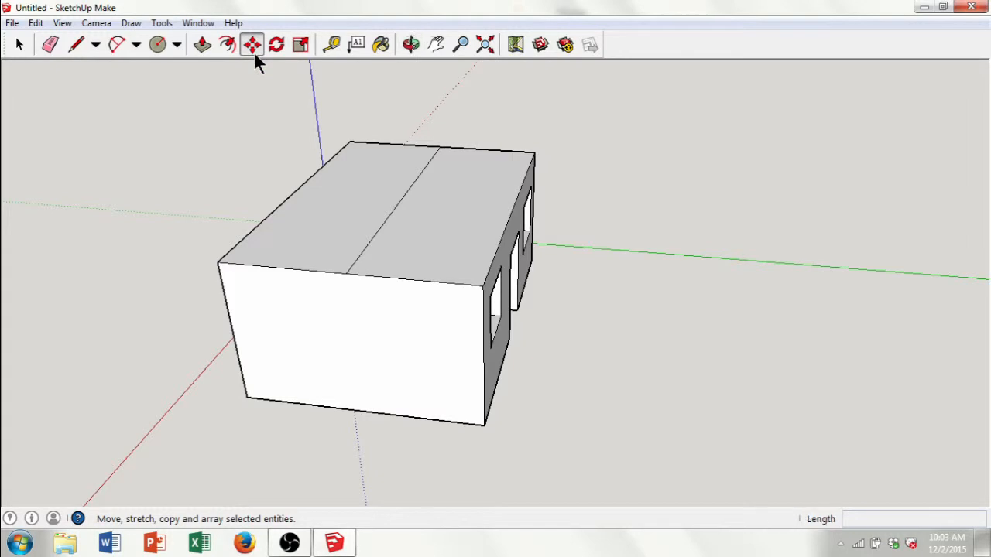
left_click(400, 194)
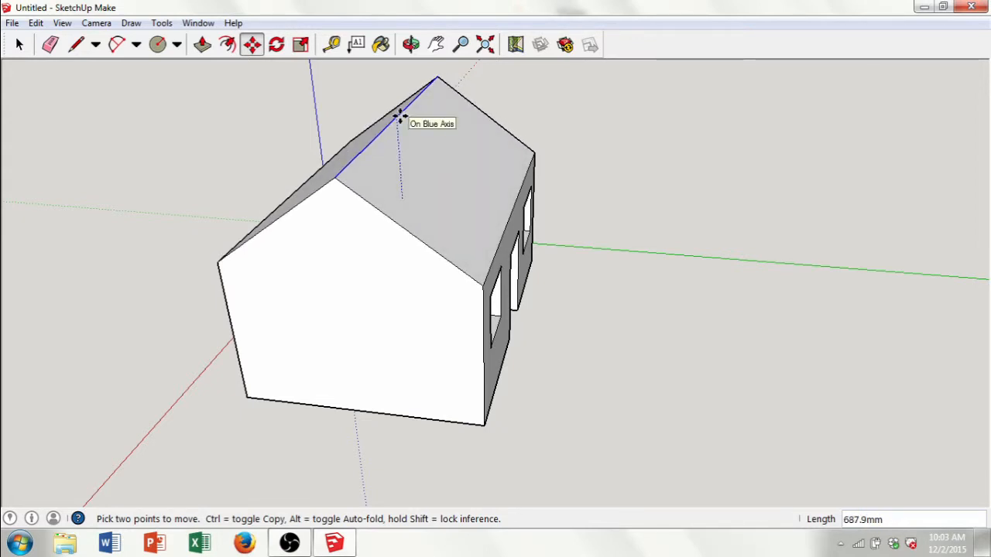
left_click(403, 116)
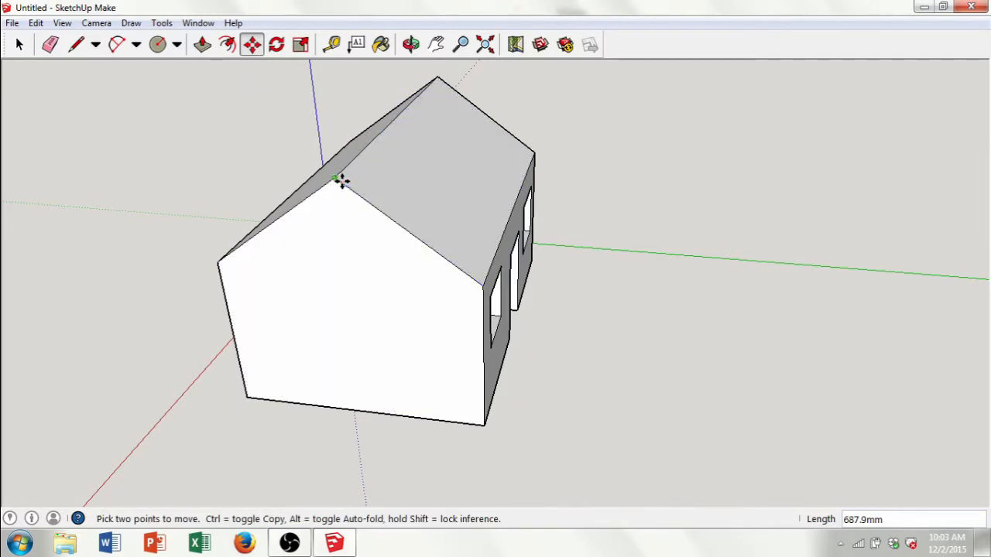
Try moving the sloped gable edge about 2781 mm away from the house, and undo the move.
left_click(385, 215)
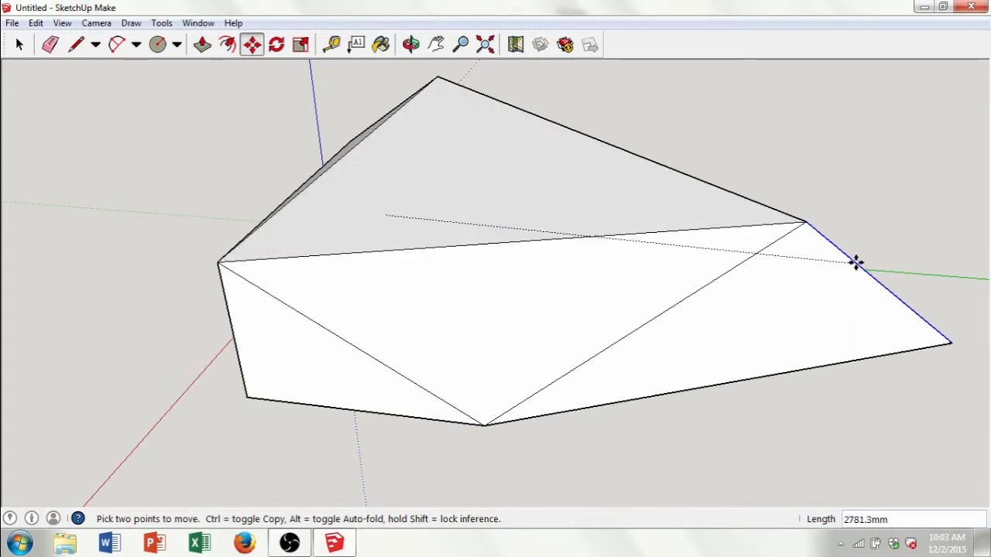
left_click(848, 259)
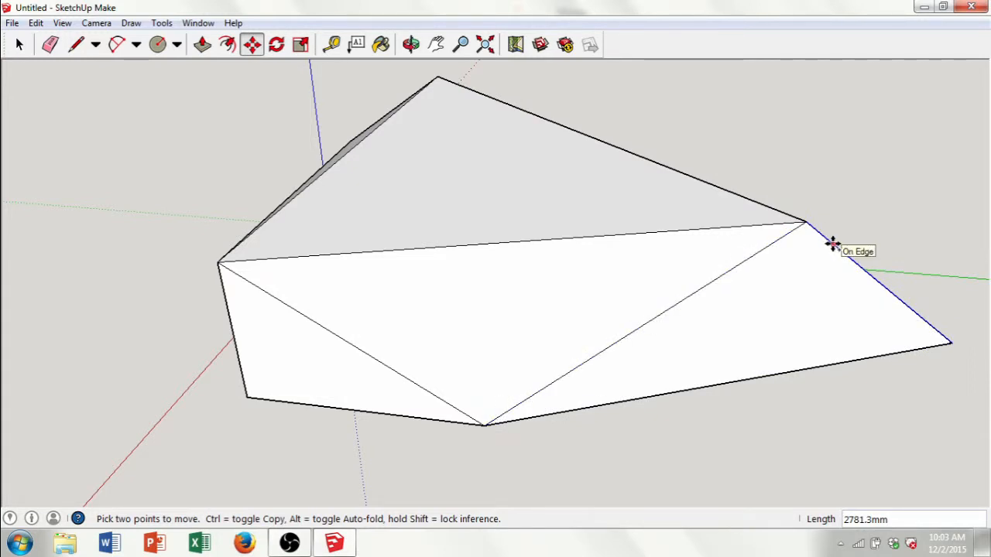
left_click(36, 23)
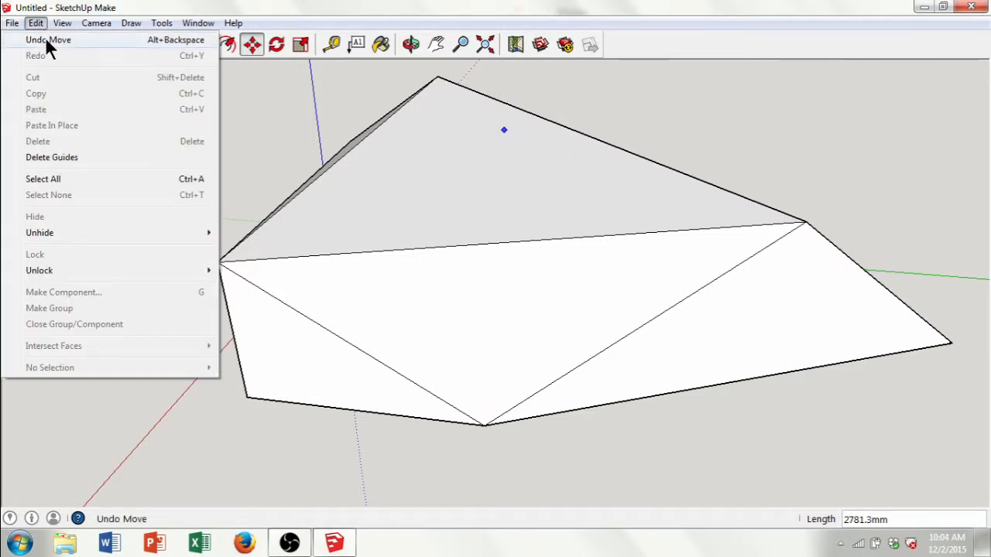
left_click(46, 40)
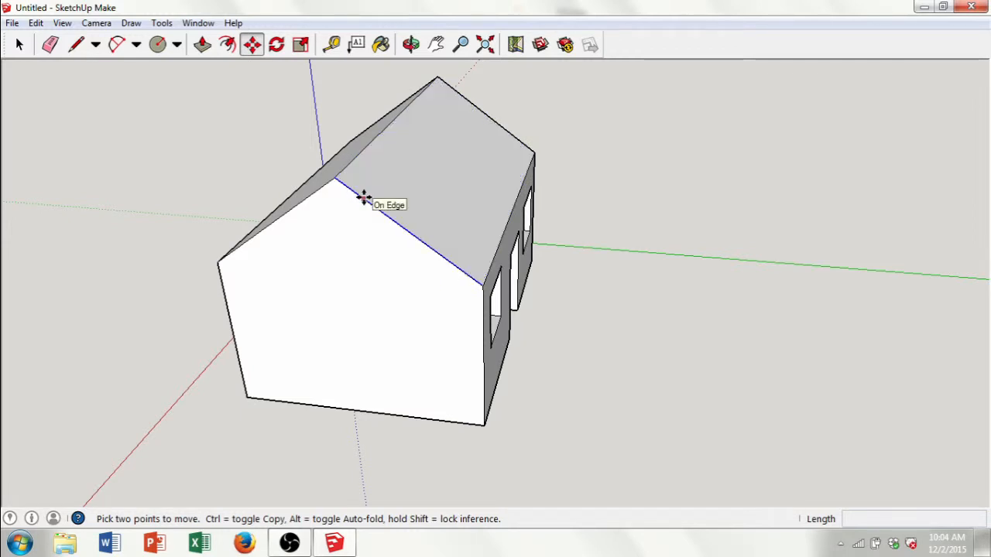
middle_click_drag(376, 196, 400, 247)
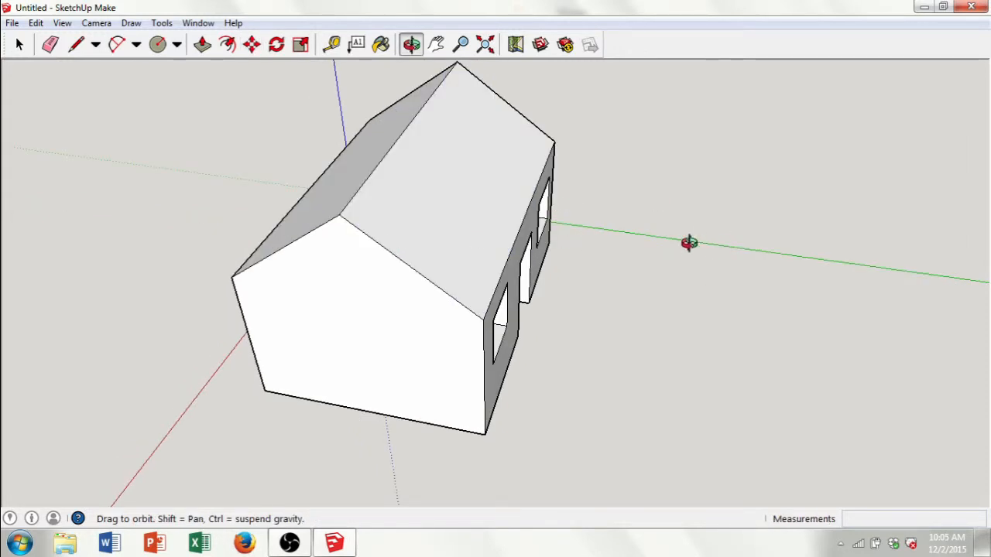
middle_click_drag(622, 318, 542, 344)
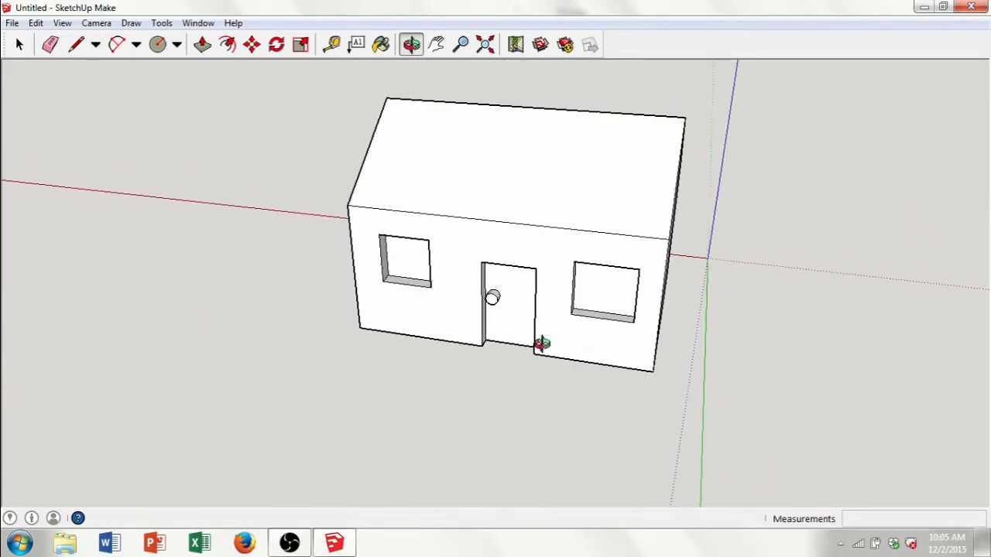
left_click_drag(238, 320, 606, 367)
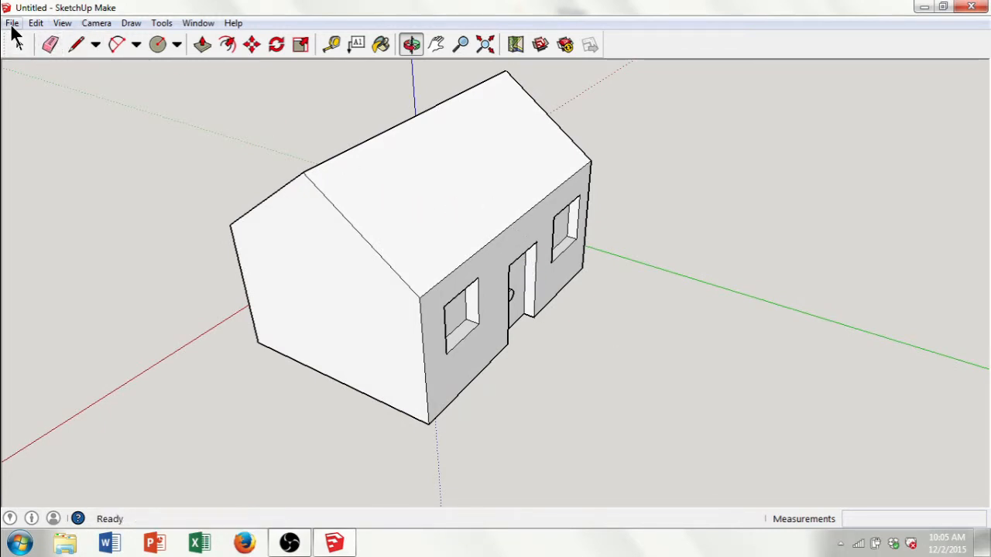
Start a new drawing without saving the changes to the house model.
left_click(12, 23)
left_click(22, 38)
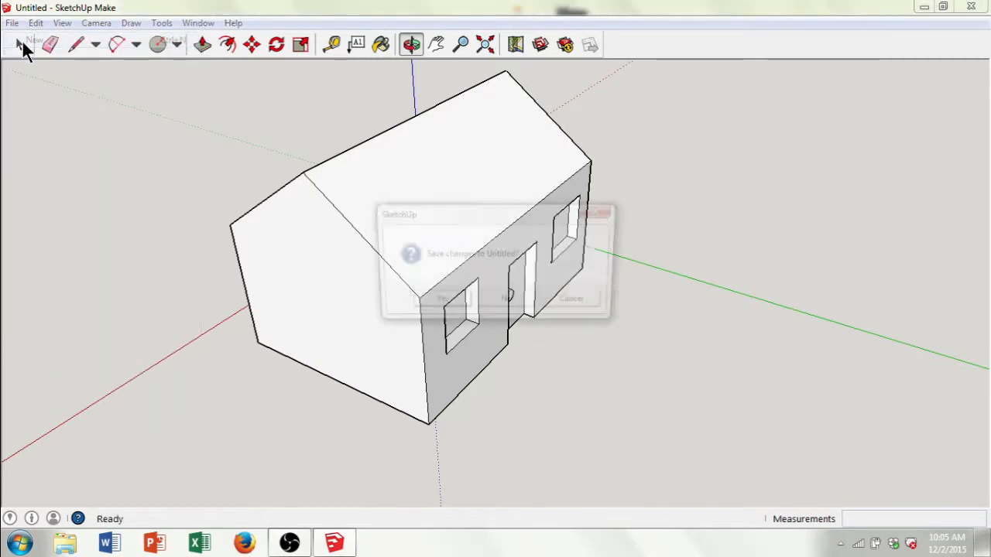
left_click(499, 307)
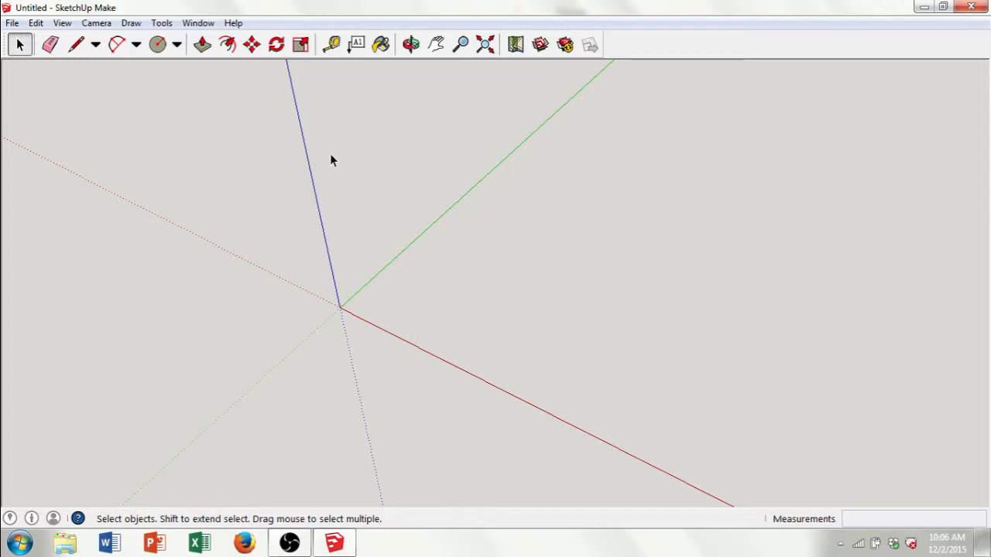
Draw a circle of about 1166 mm radius on the ground plane, beside the origin.
left_click(160, 45)
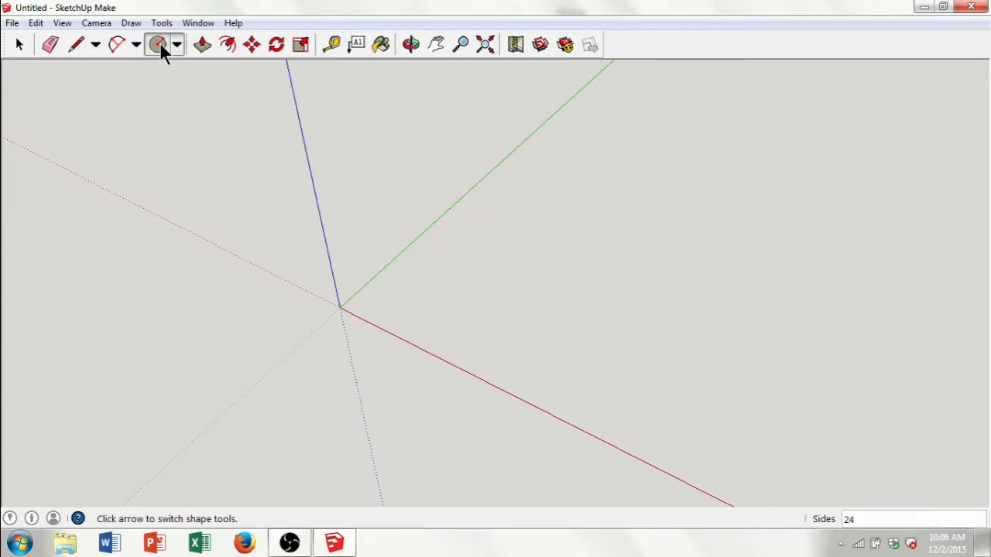
left_click(500, 292)
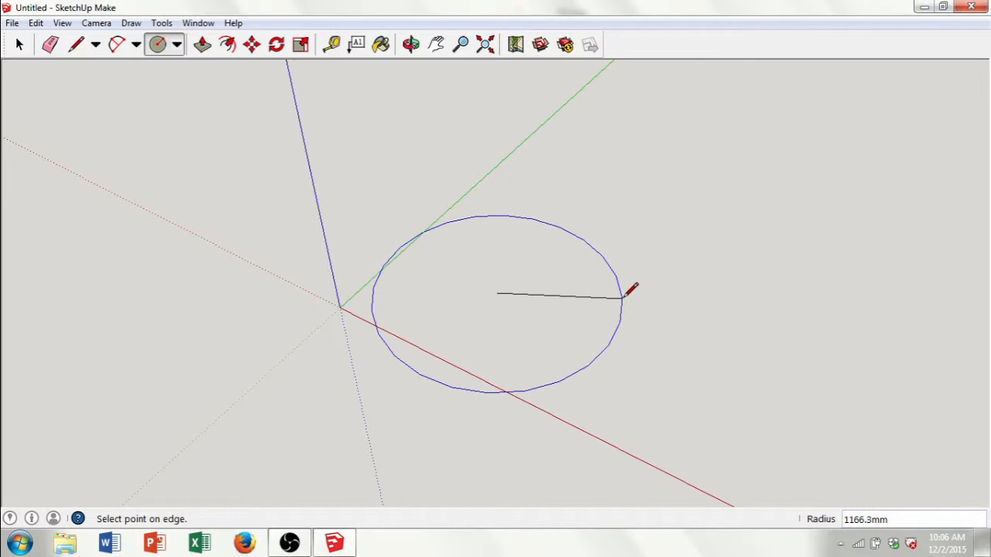
left_click(624, 292)
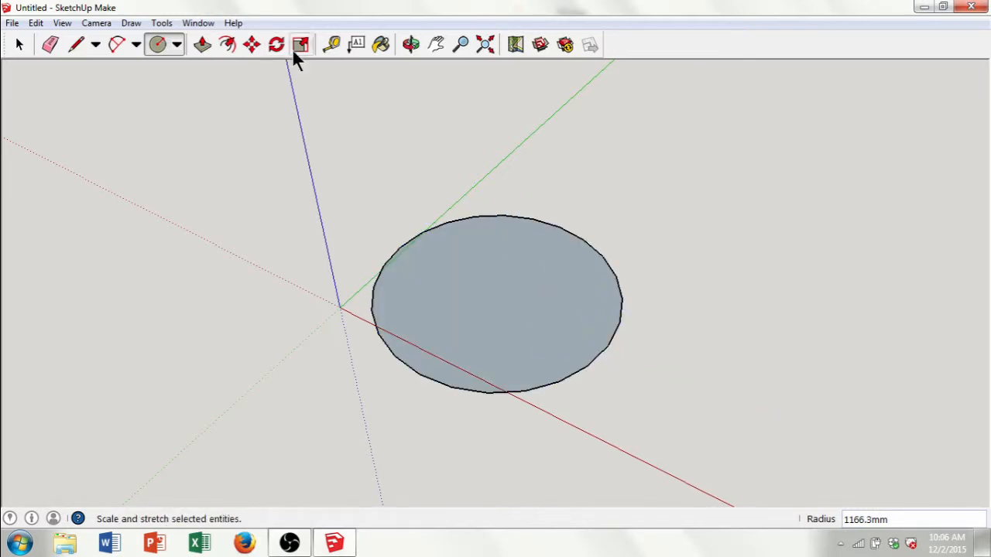
Pull the circle's face upward with Push/Pull to make a low, flat cylinder.
left_click(416, 45)
left_click_drag(588, 447, 458, 261)
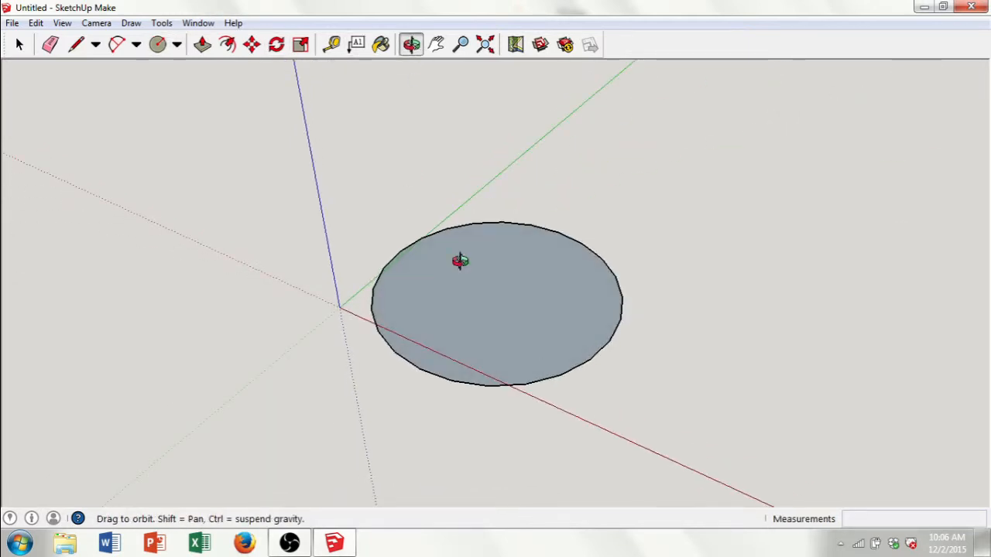
left_click(202, 45)
left_click_drag(480, 342, 481, 311)
left_click(411, 45)
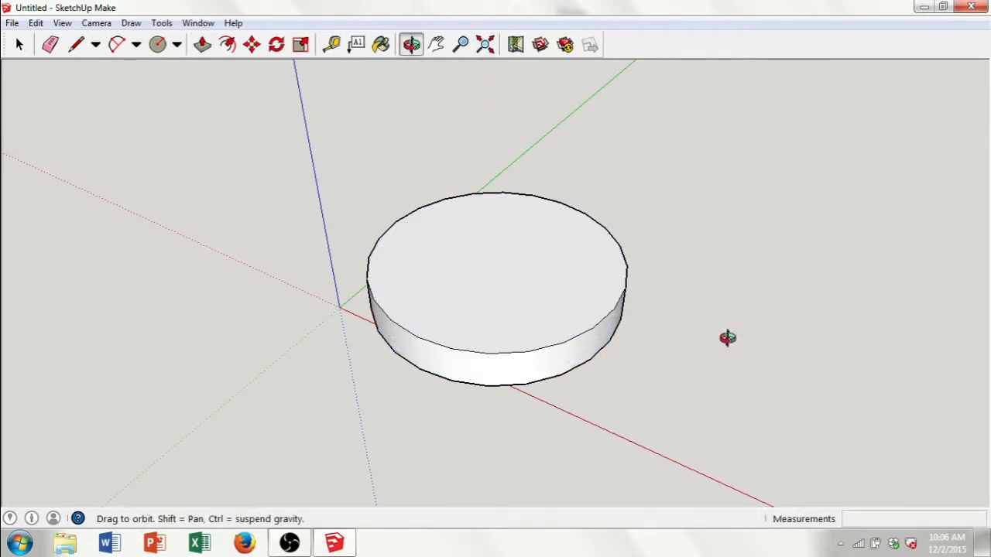
Draw a circle of about 230 mm radius near the back edge of the cylinder's top face.
left_click_drag(731, 346, 364, 325)
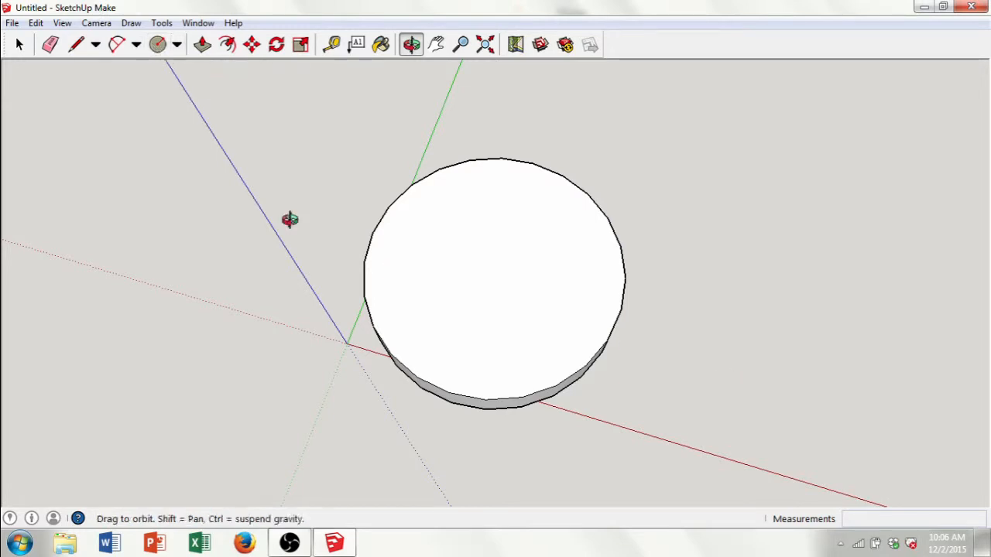
left_click_drag(490, 354, 406, 291)
left_click(157, 45)
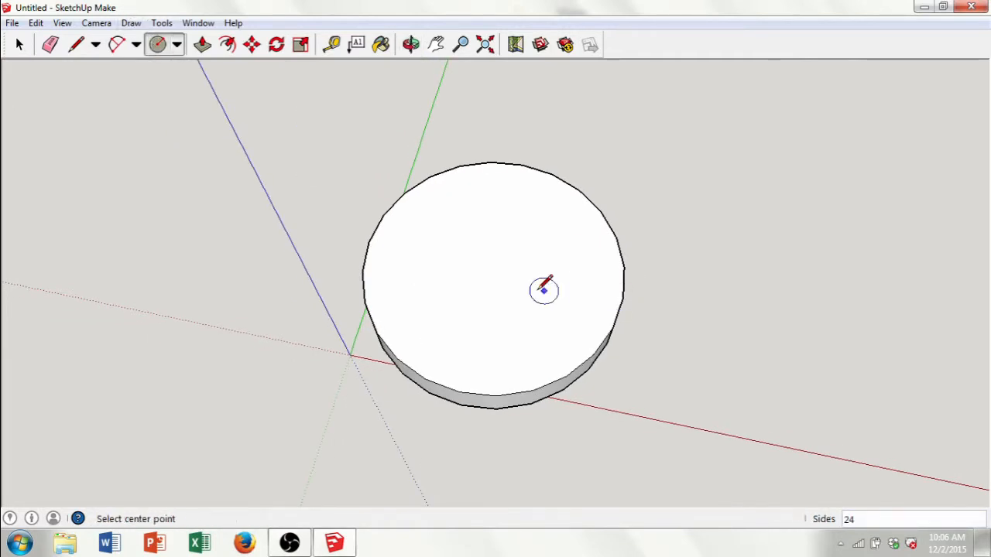
left_click(454, 231)
left_click(473, 244)
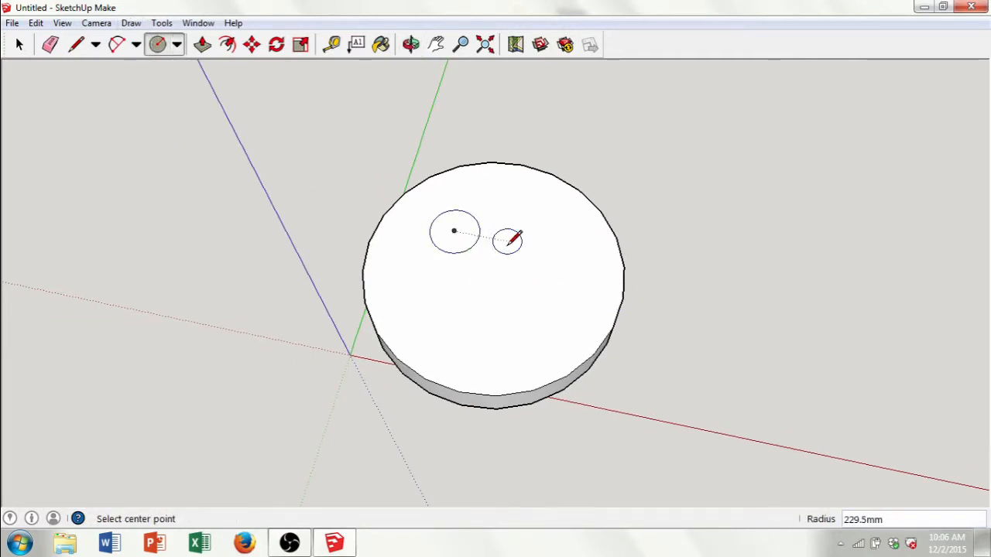
Draw three more circles of about 255, 297 and 273 mm radius on the cylinder's top face.
left_click(547, 248)
left_click(576, 249)
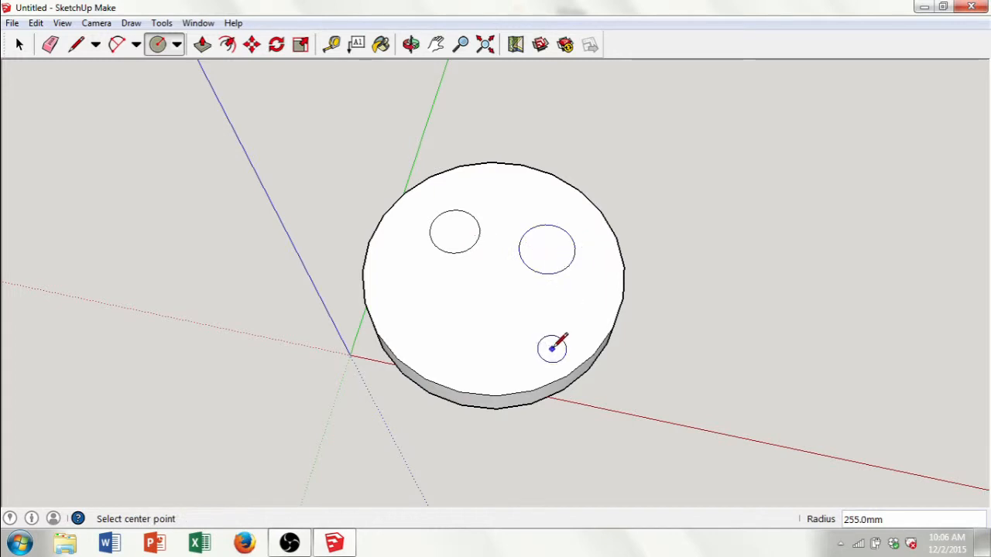
left_click(440, 327)
left_click(476, 329)
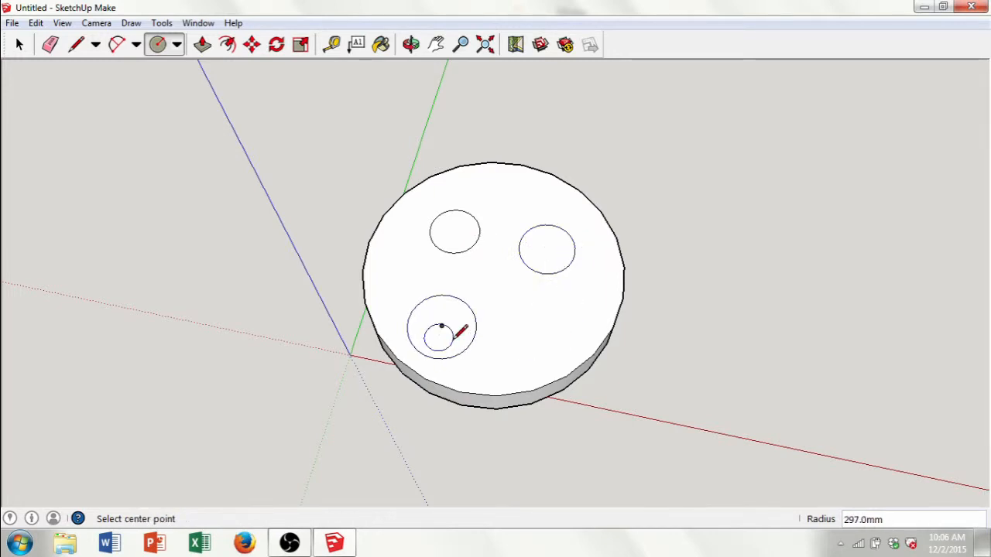
left_click(539, 317)
left_click(542, 340)
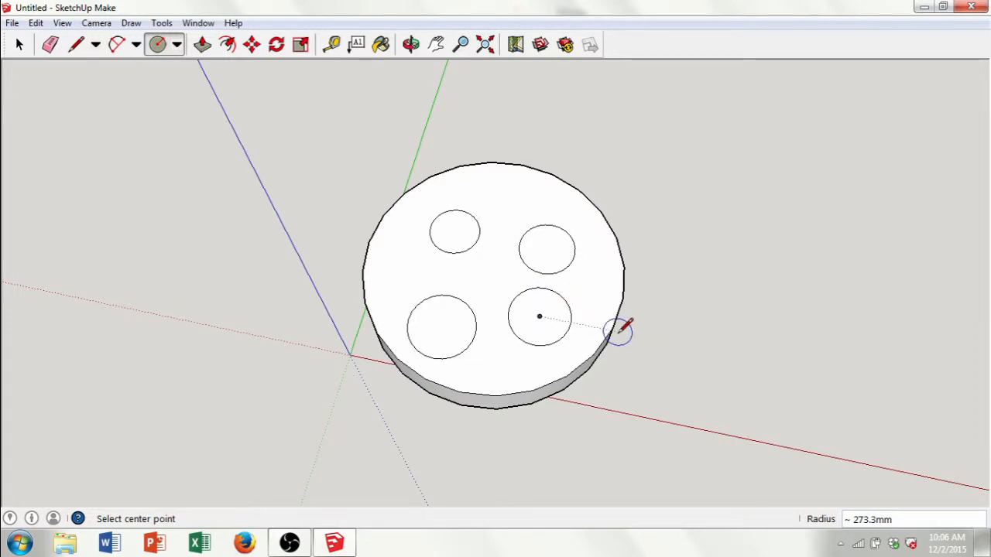
Undo the last three circles, keeping only the first small circle on the top face.
left_click(36, 23)
left_click(48, 39)
left_click(37, 23)
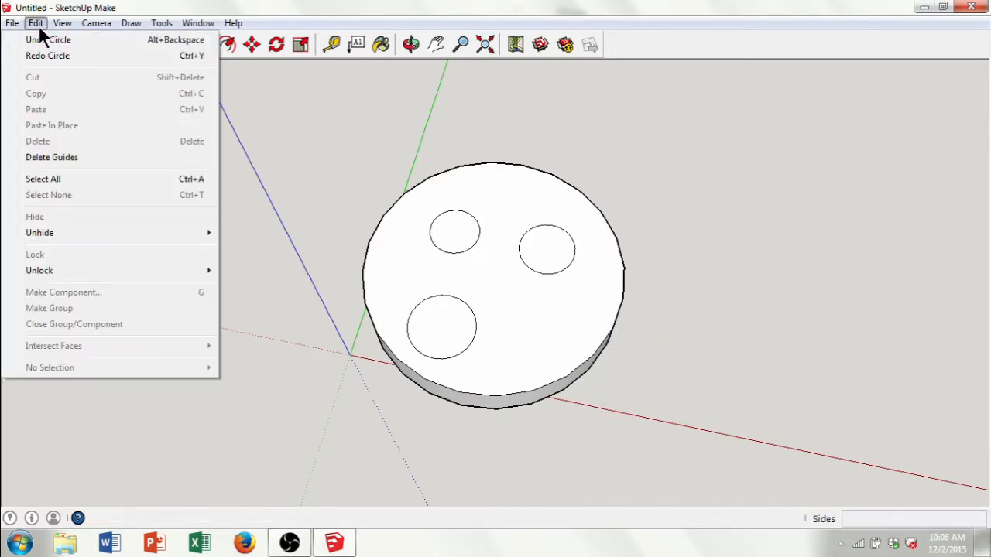
left_click(48, 39)
left_click(34, 24)
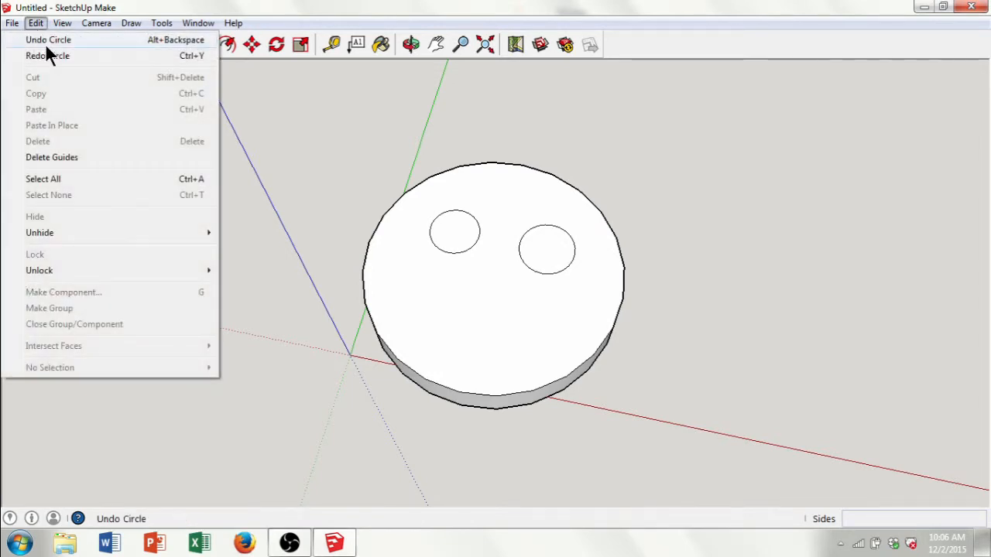
left_click(46, 41)
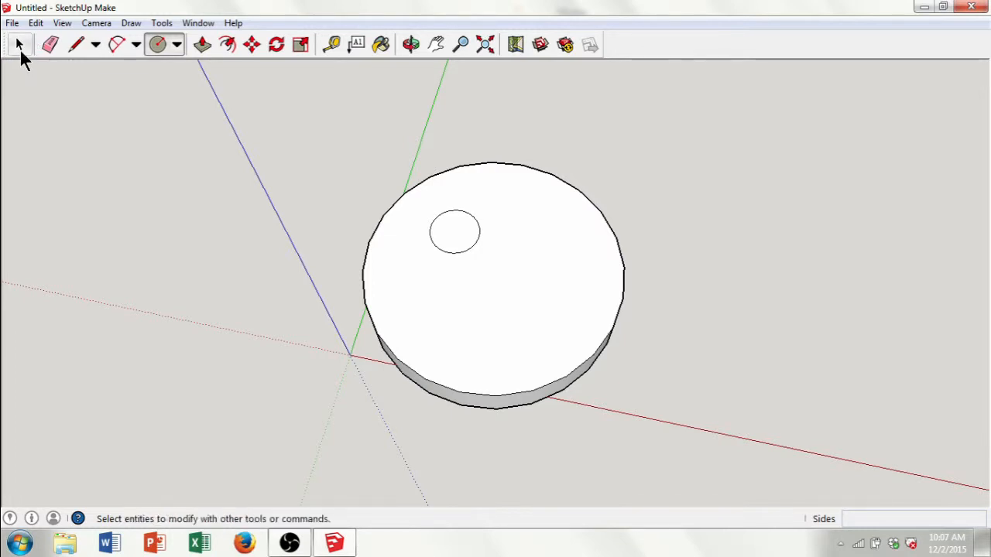
Copy the small circle and paste the duplicate beside it on the cylinder's top face.
left_click(21, 47)
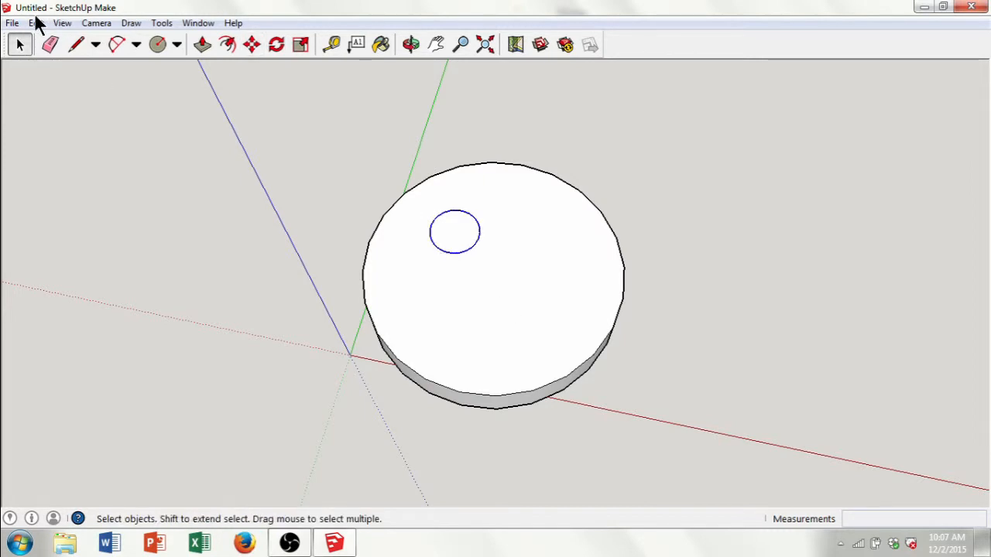
left_click(37, 24)
left_click(46, 23)
left_click(42, 23)
left_click(81, 109)
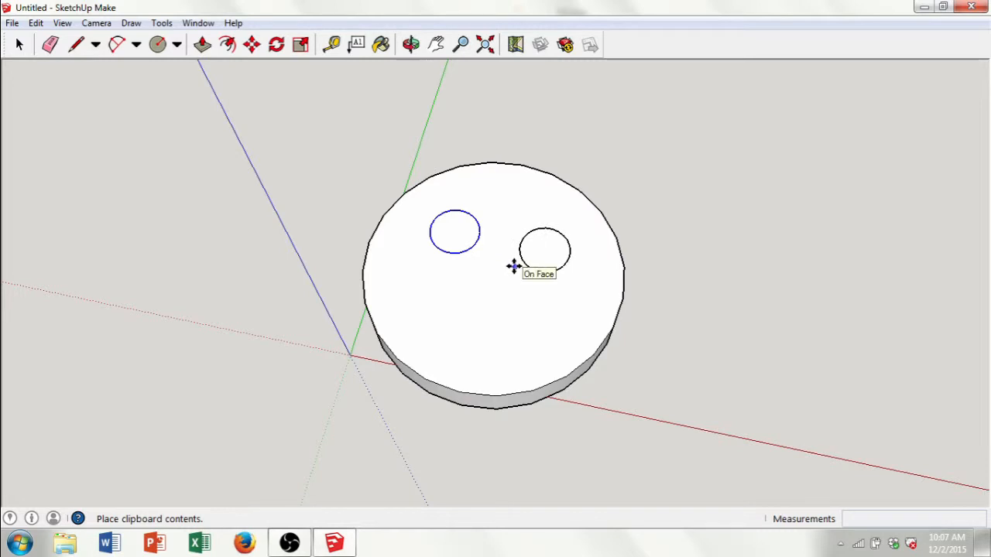
left_click(507, 266)
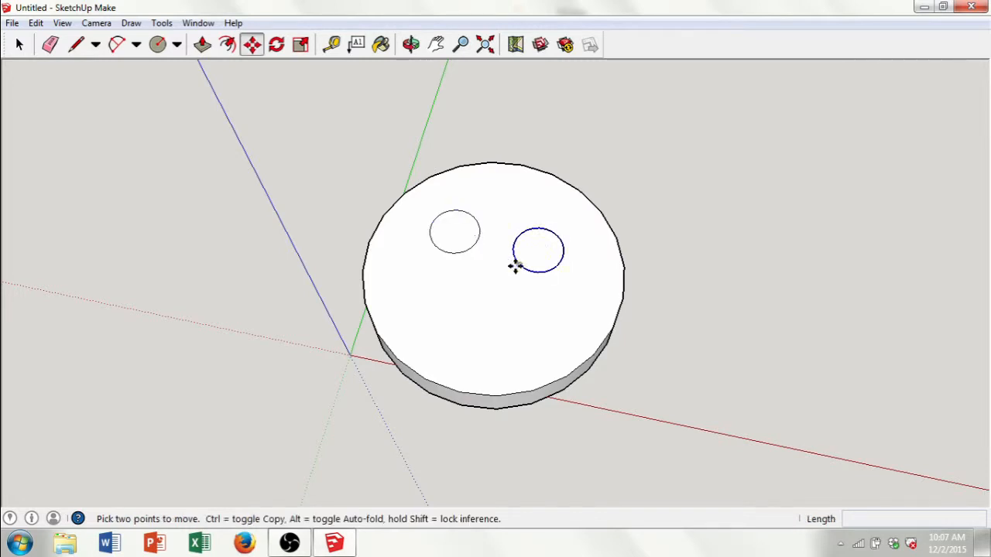
Copy the pasted circle and place another duplicate on the top face, in front of the first circle.
left_click(35, 23)
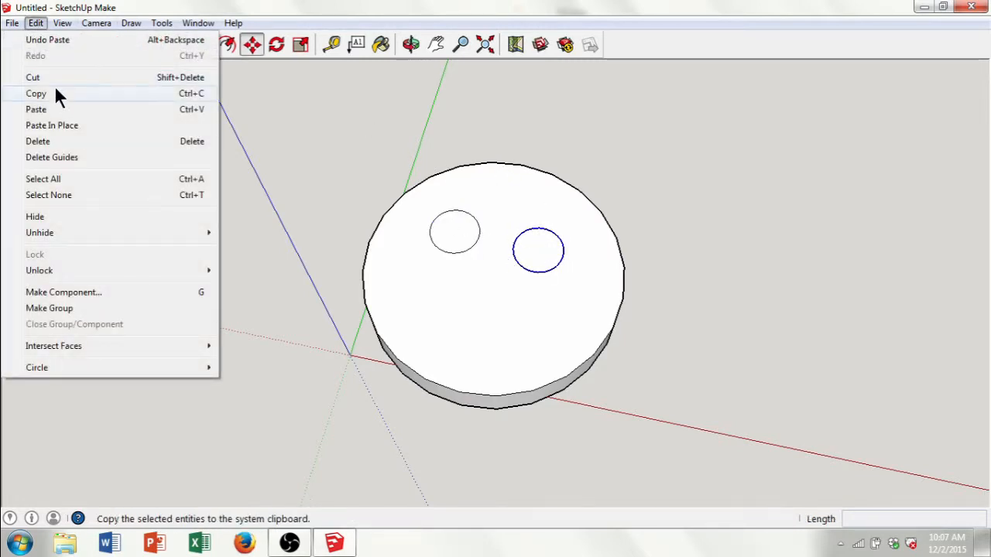
left_click(54, 91)
left_click(35, 24)
left_click(59, 113)
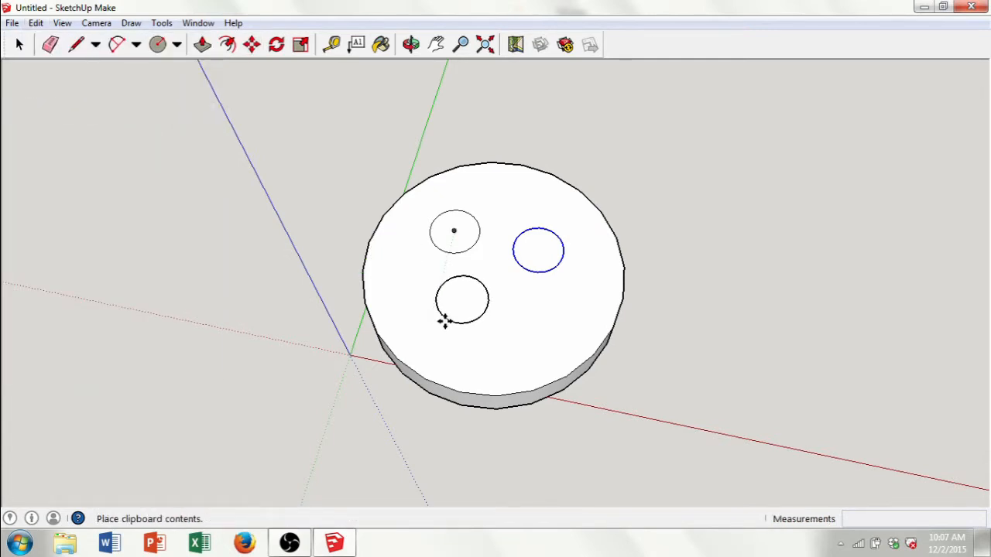
left_click(405, 327)
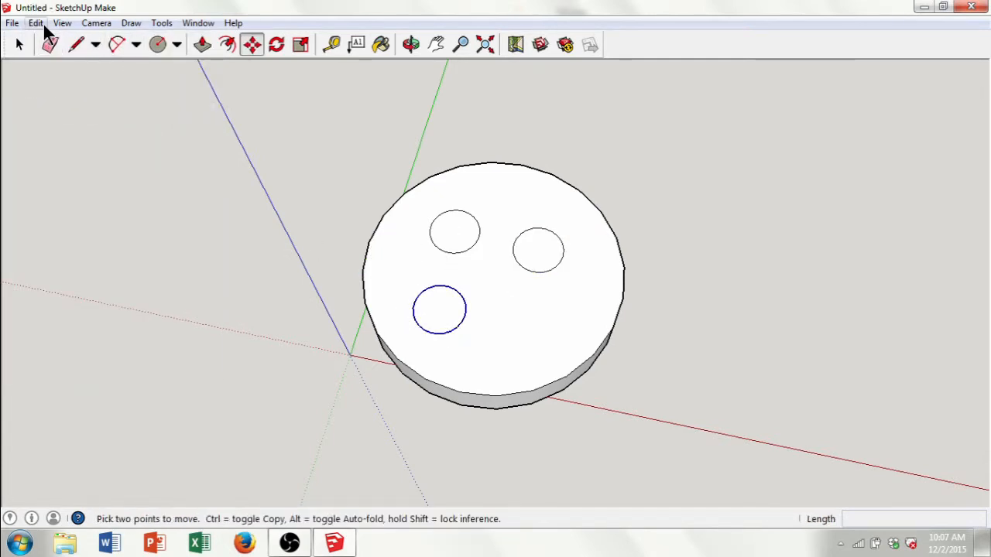
Paste a fourth copy of the circle on the top face to complete a two-by-two arrangement.
left_click(38, 22)
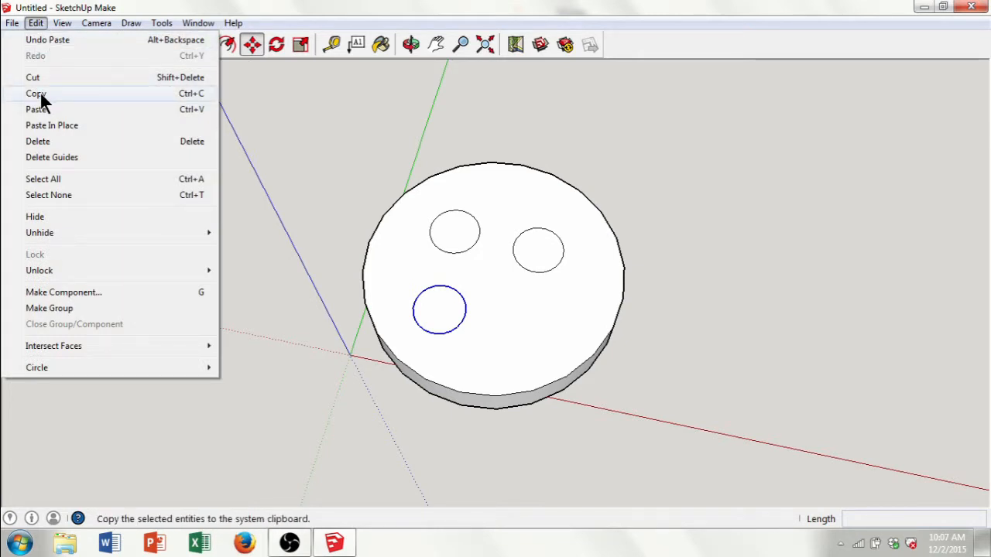
left_click(40, 91)
left_click(36, 22)
left_click(59, 109)
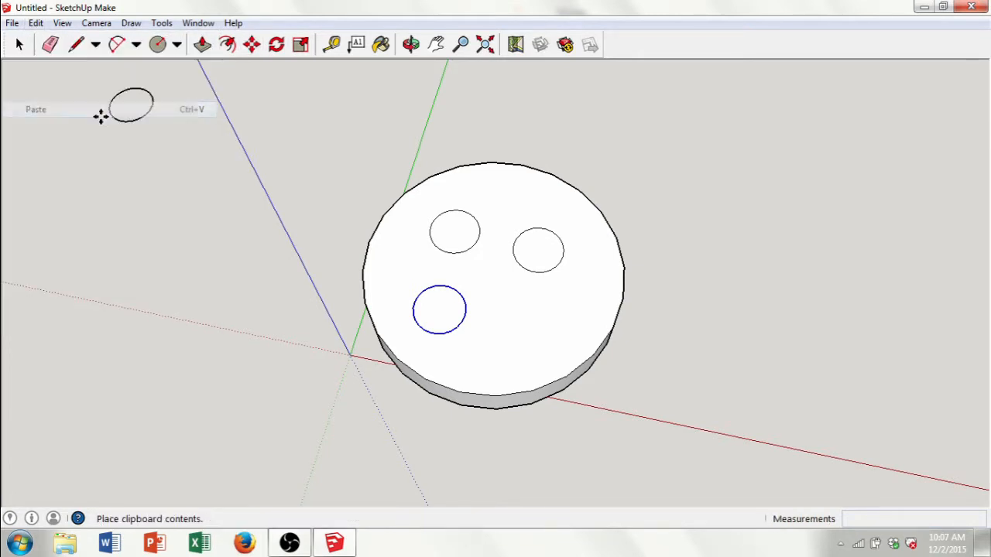
left_click(490, 338)
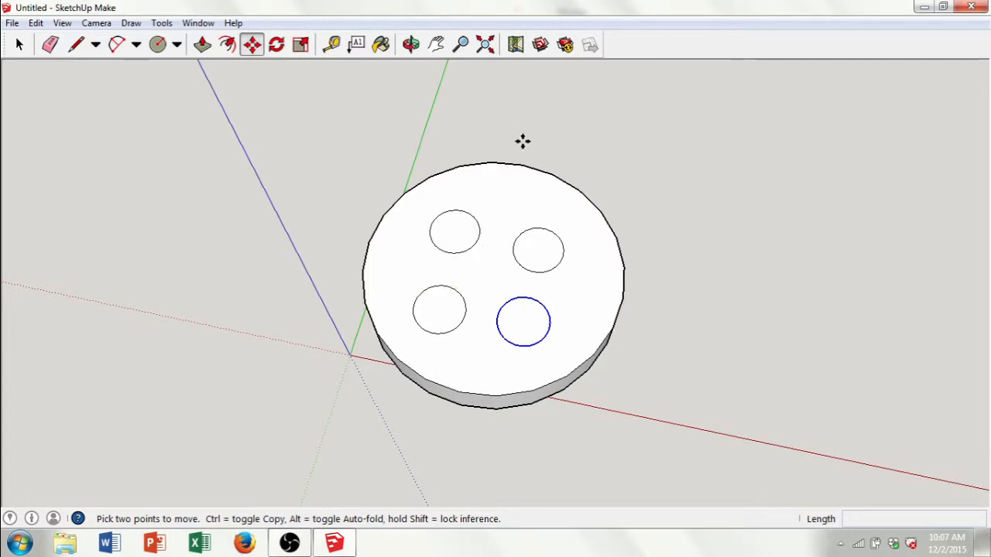
Examine the disc and its four small circles from the side, from above and from farther away.
left_click(411, 44)
left_click_drag(601, 317, 305, 22)
left_click_drag(537, 427, 533, 482)
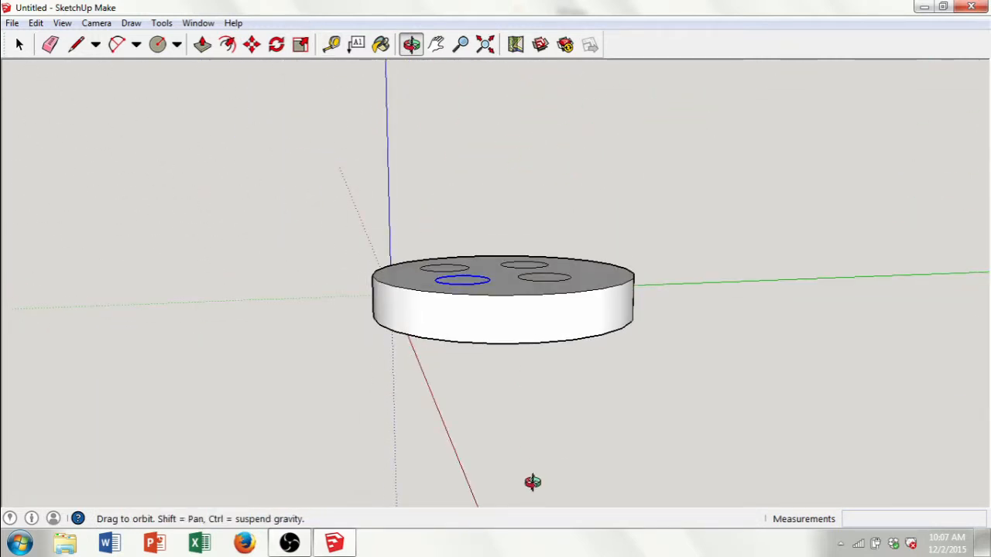
left_click_drag(338, 311, 512, 334)
left_click_drag(496, 283, 512, 236)
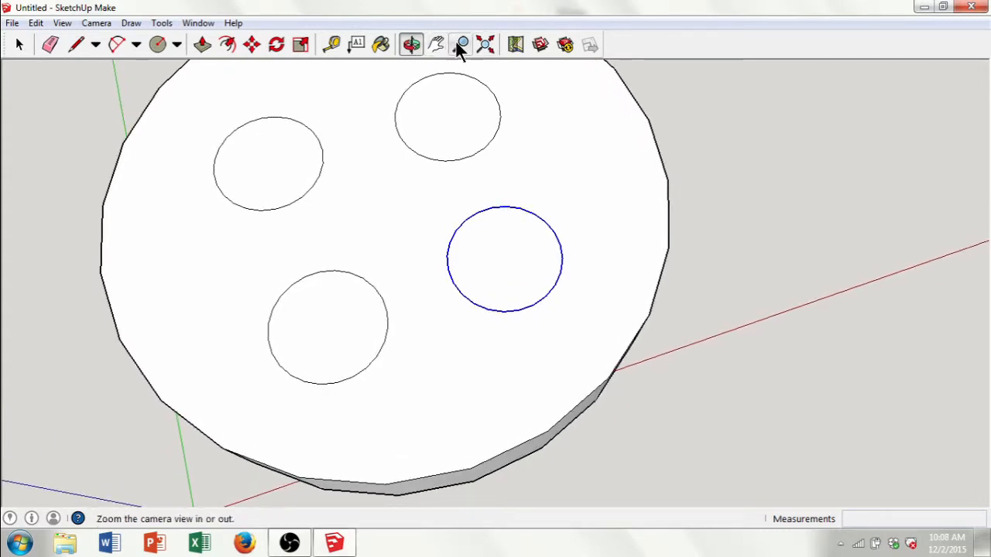
left_click(460, 44)
left_click_drag(544, 154, 609, 362)
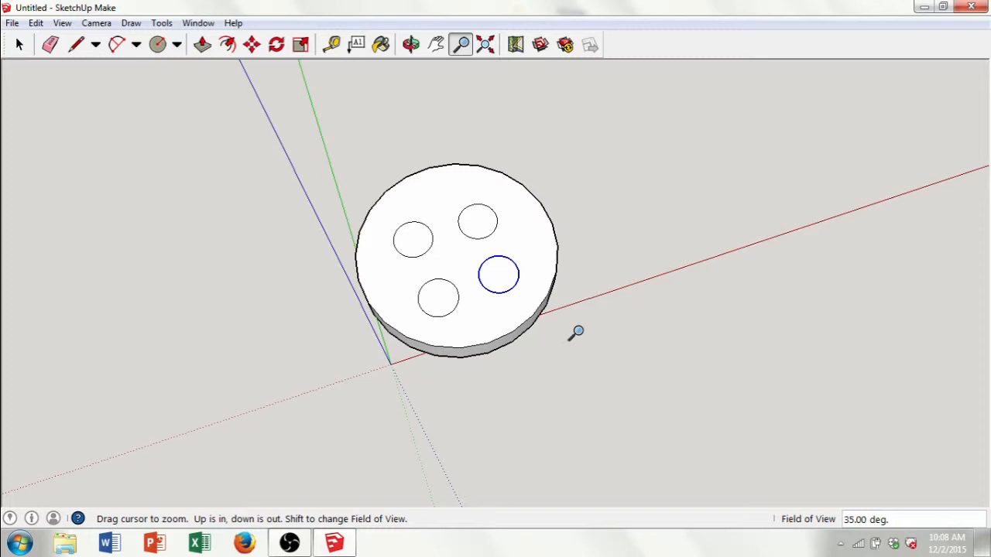
Cut a hole with Push/Pull by pushing the small circle nearest the red axis about 369 mm down through the disc.
left_click(199, 41)
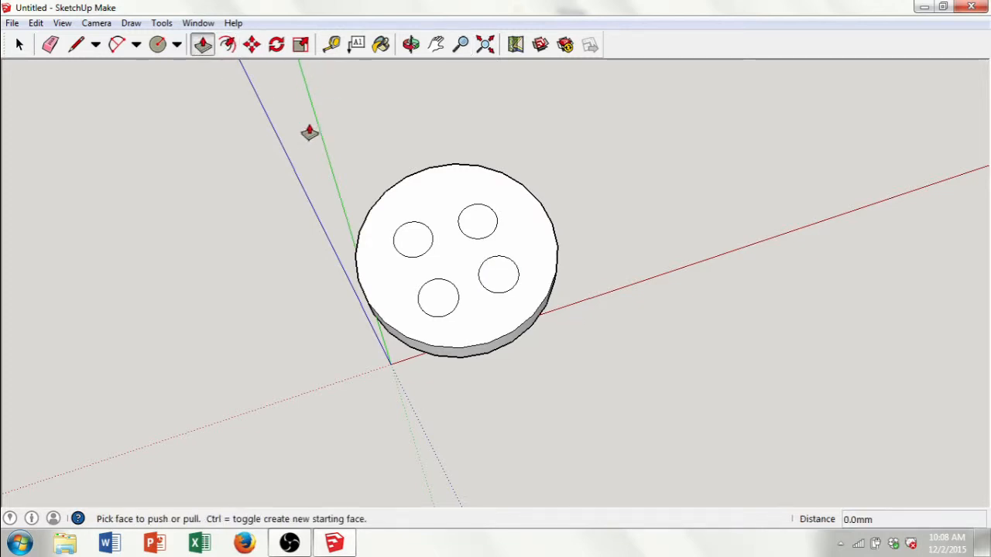
left_click(460, 45)
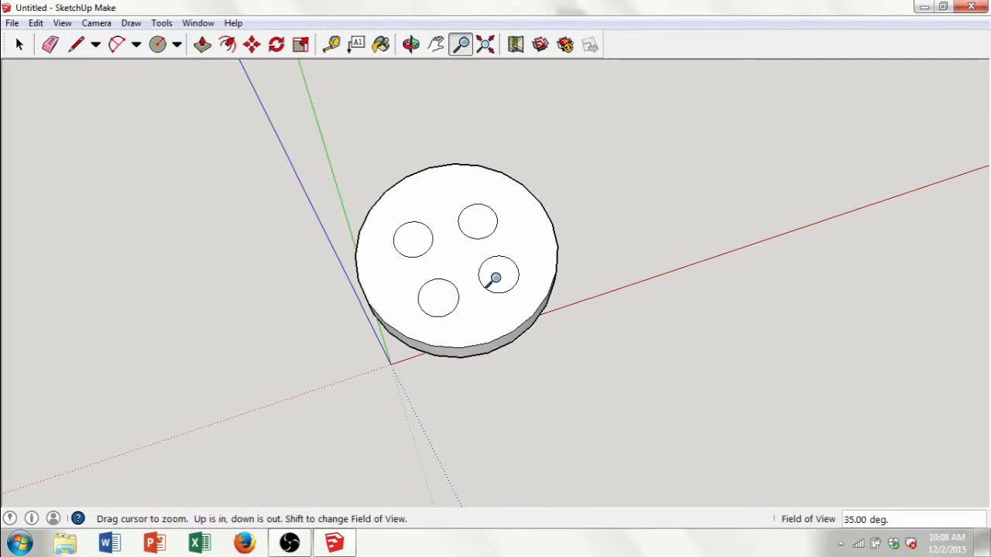
left_click_drag(496, 277, 520, 36)
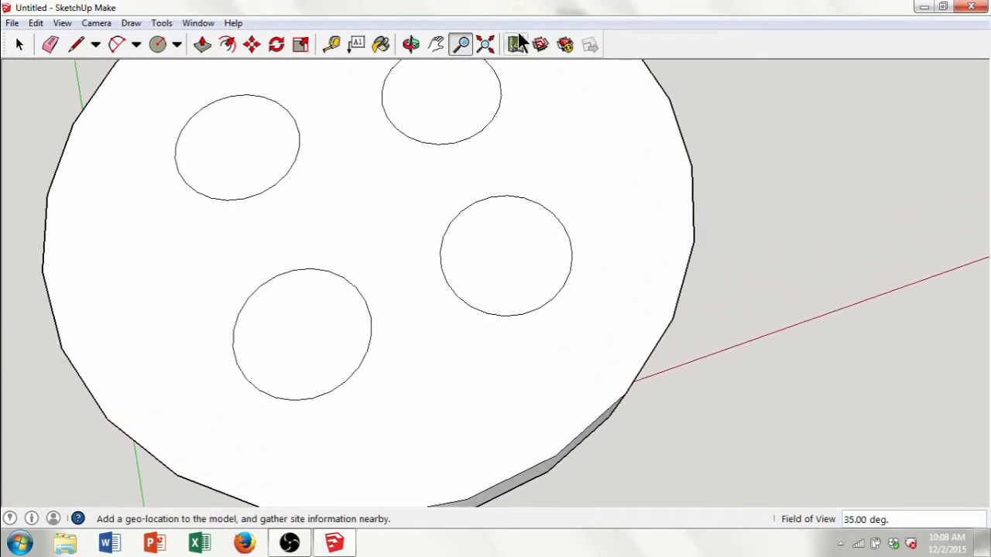
left_click(197, 45)
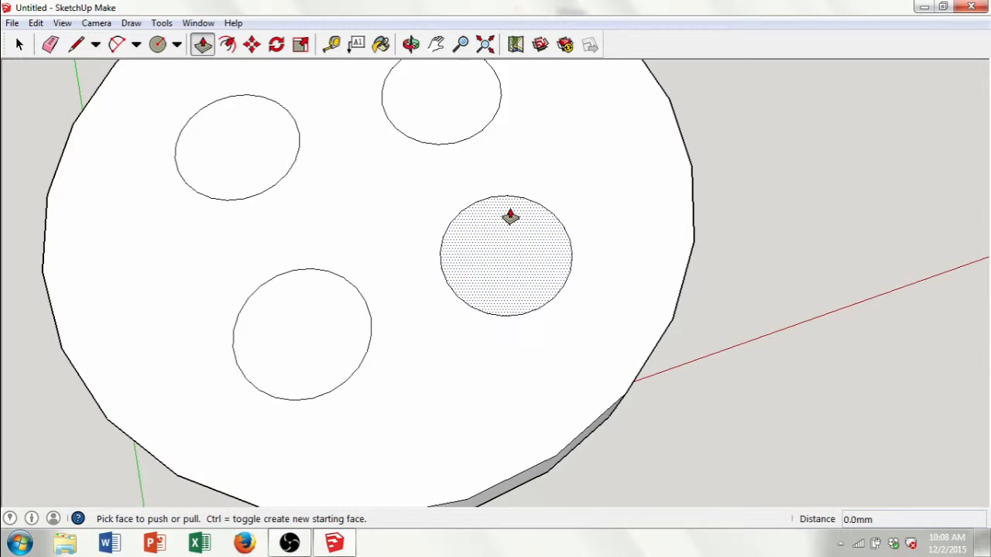
left_click(510, 217)
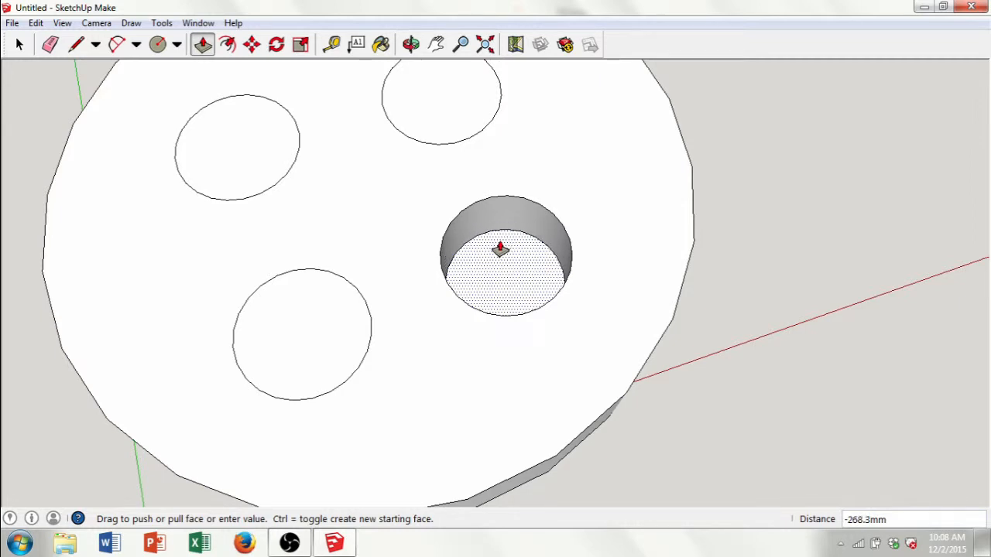
left_click(499, 260)
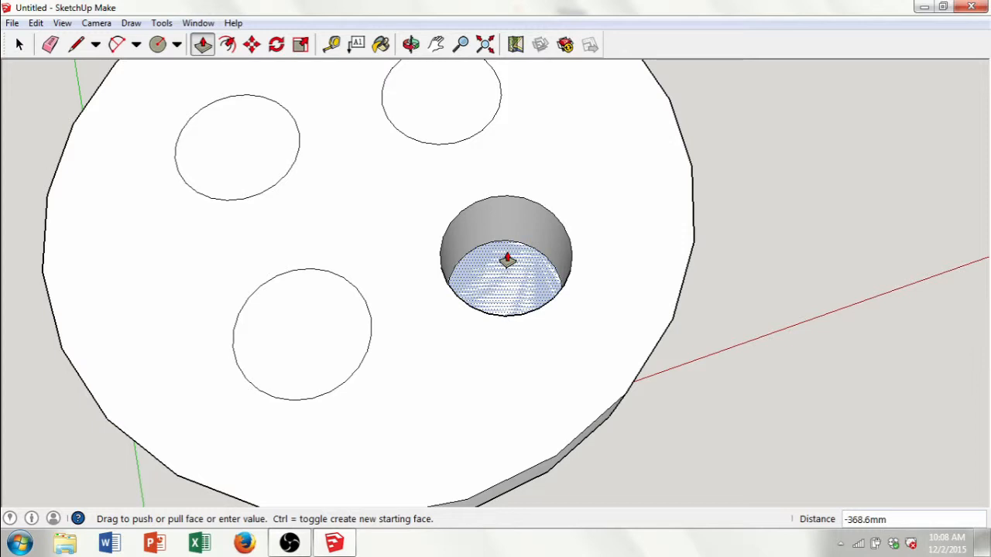
left_click(507, 260)
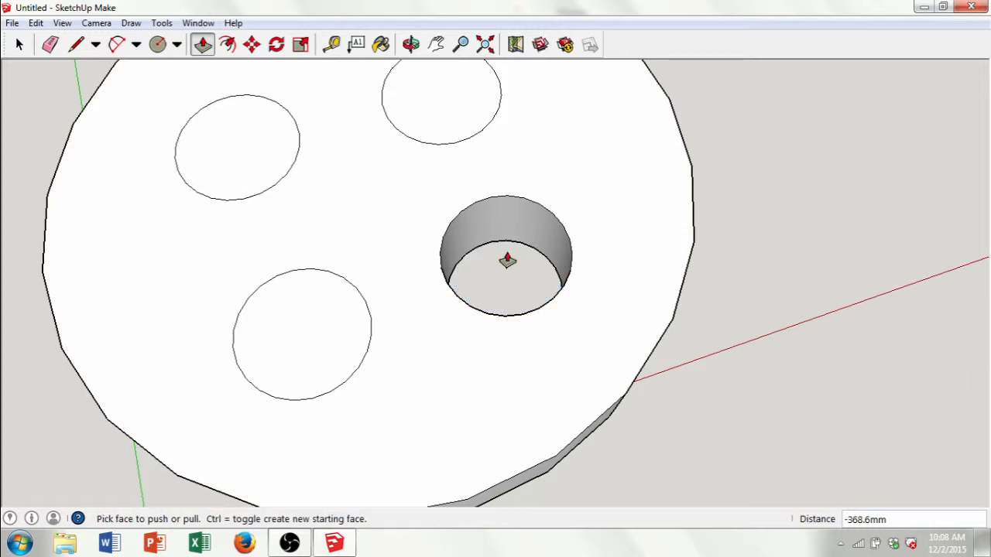
Cut a second hole by pushing the adjacent rear circle about 369 mm down through the disc.
left_click(409, 45)
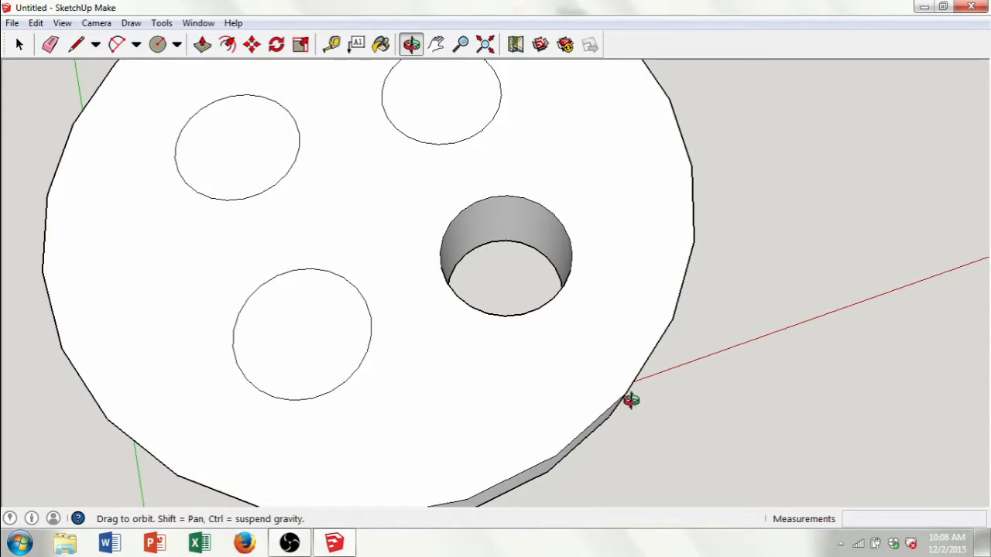
left_click_drag(688, 413, 451, 267)
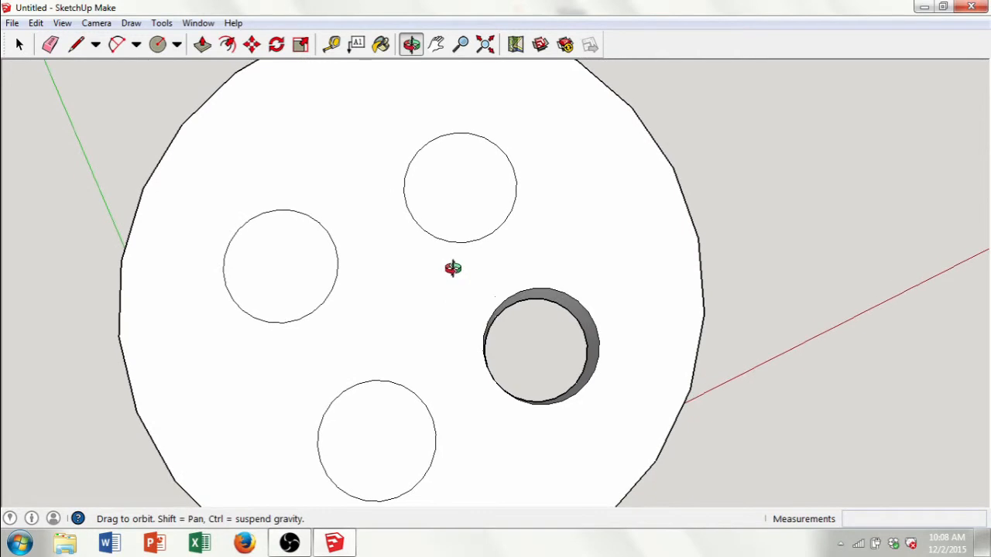
left_click(199, 43)
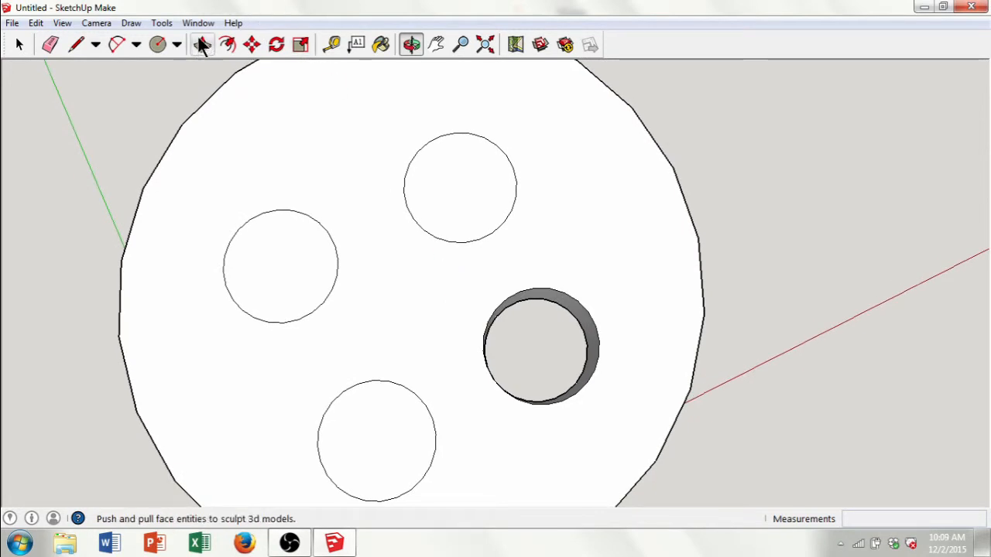
left_click(465, 149)
left_click_drag(464, 150, 465, 178)
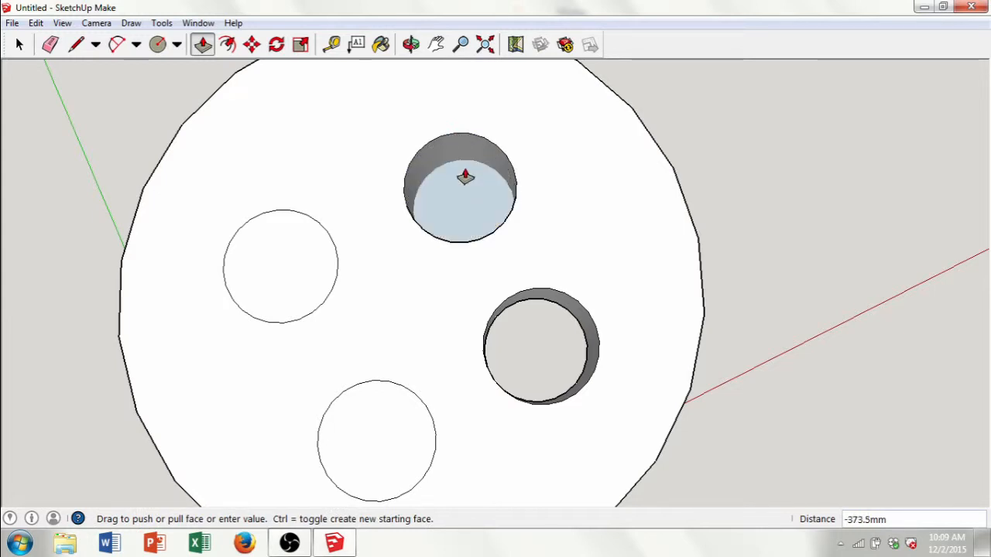
left_click_drag(466, 177, 477, 174)
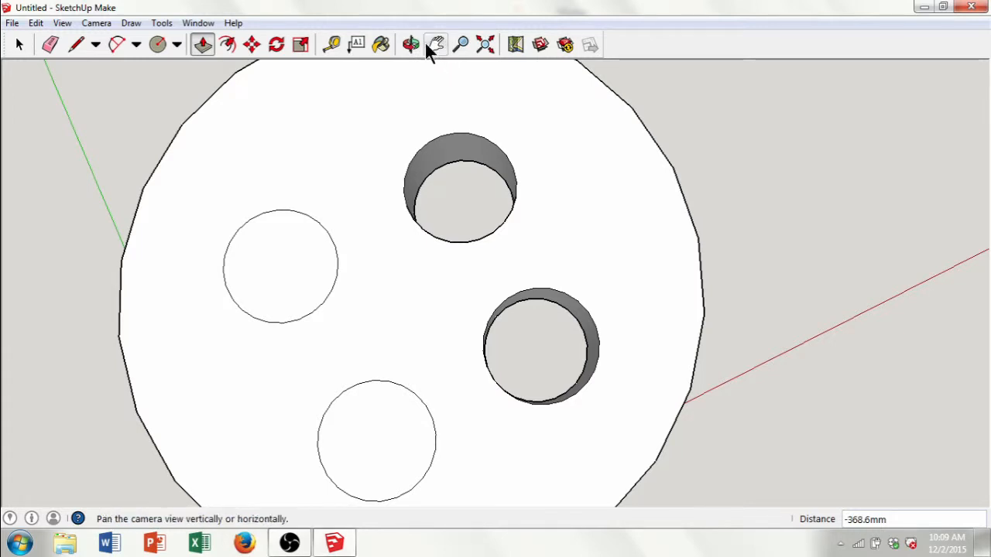
left_click(411, 45)
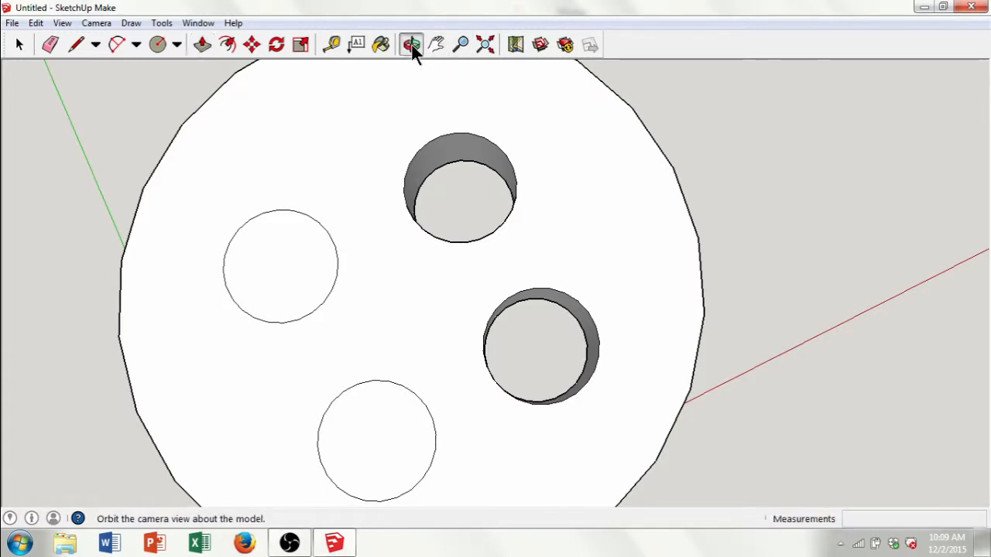
left_click(461, 45)
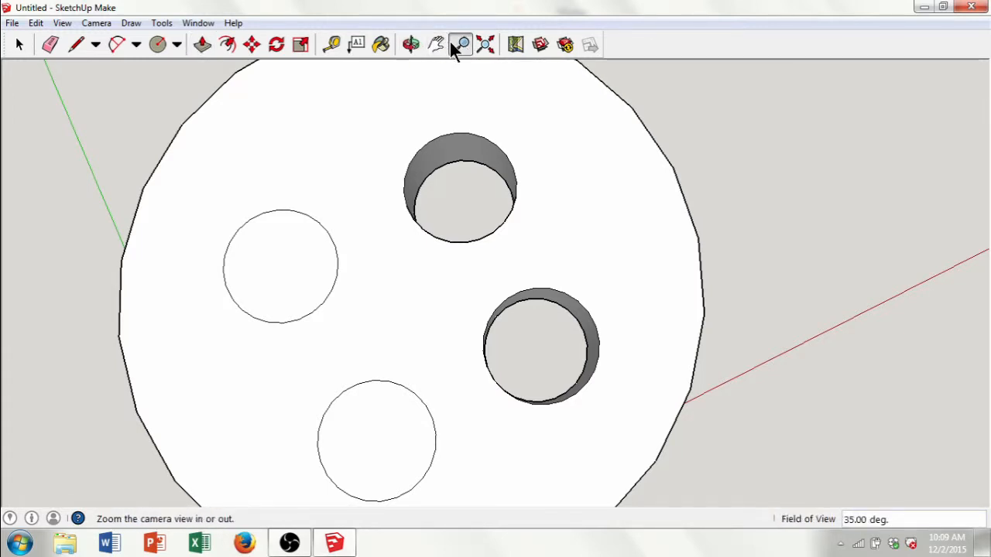
Cut a third hole with Push/Pull by pushing the small circle nearest the green axis about 369 mm down through the disc.
left_click(436, 43)
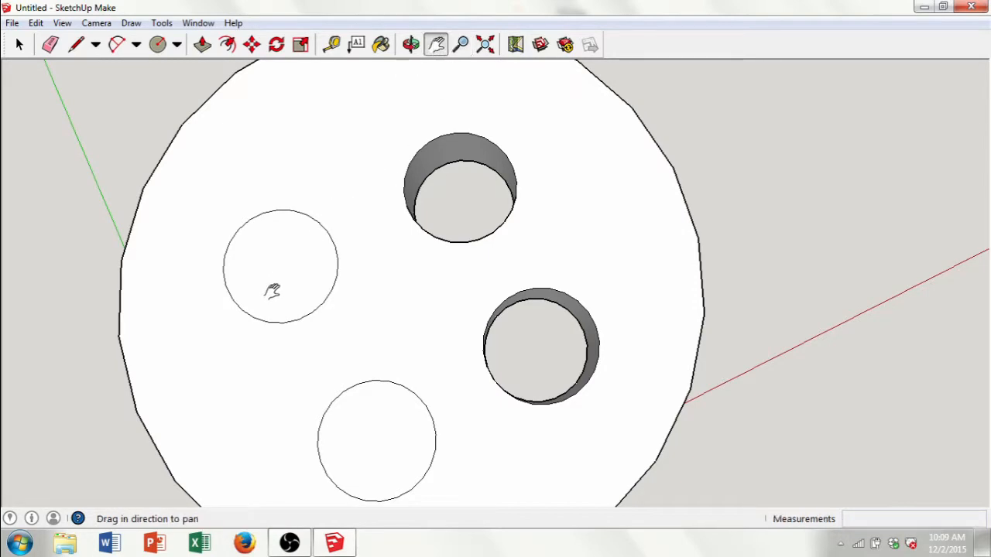
left_click_drag(273, 291, 183, 144)
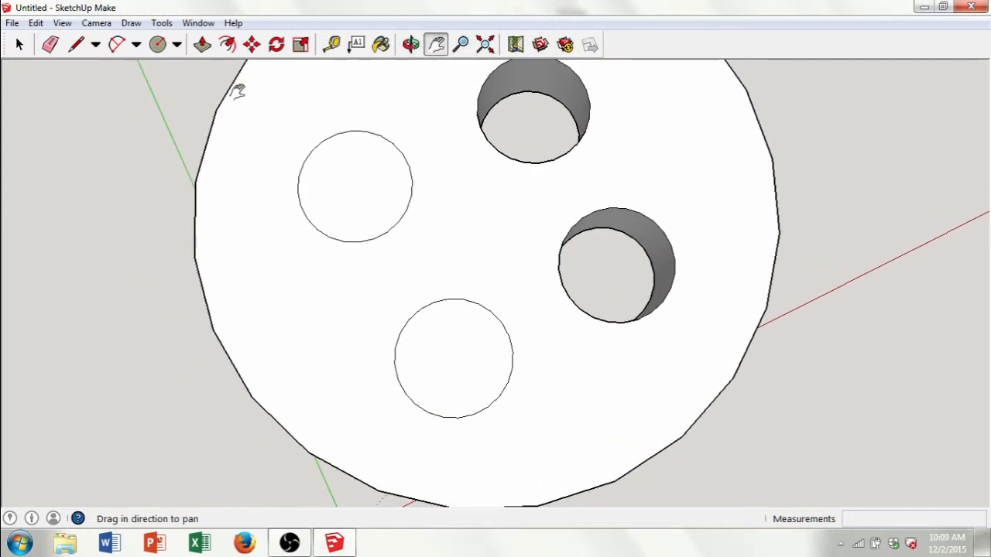
left_click_drag(238, 91, 351, 199)
left_click(202, 44)
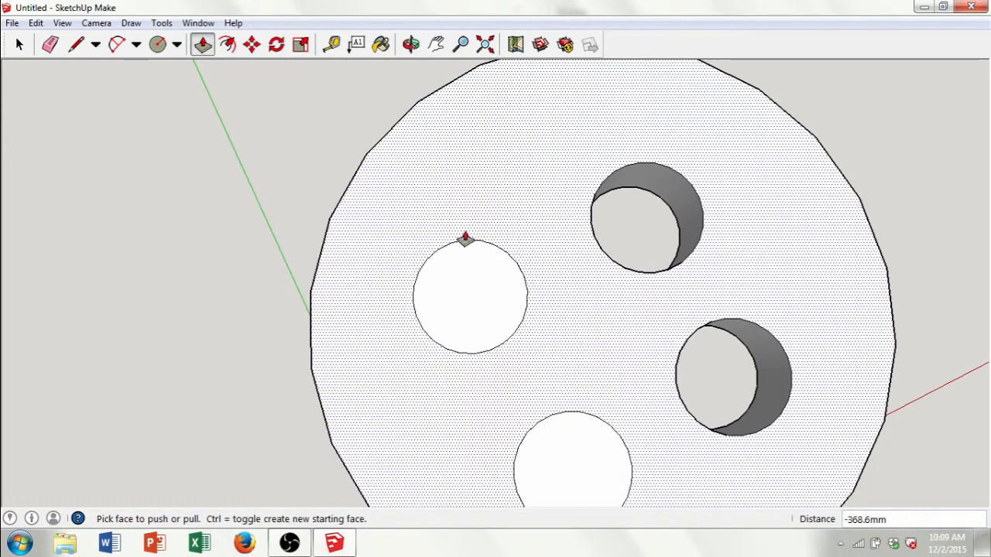
left_click(474, 264)
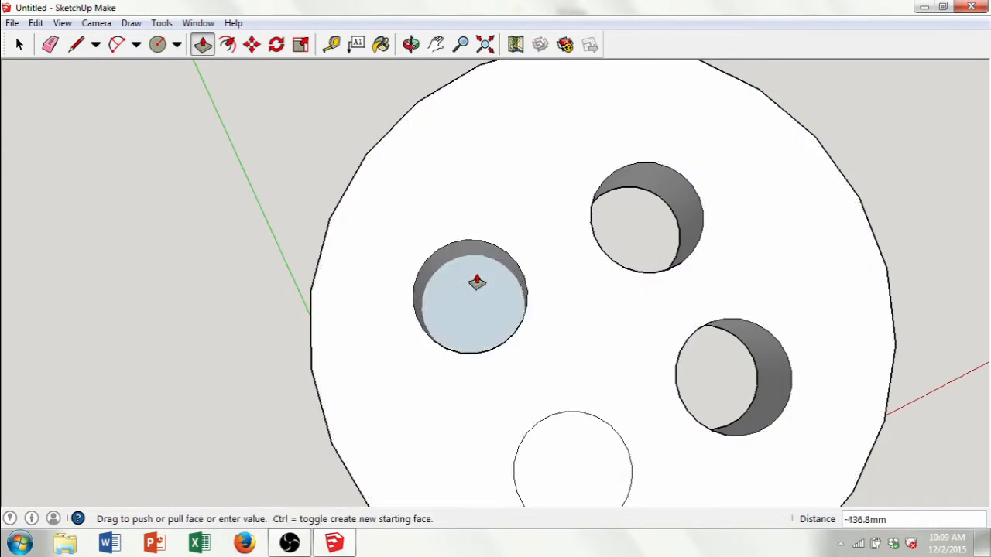
left_click(489, 280)
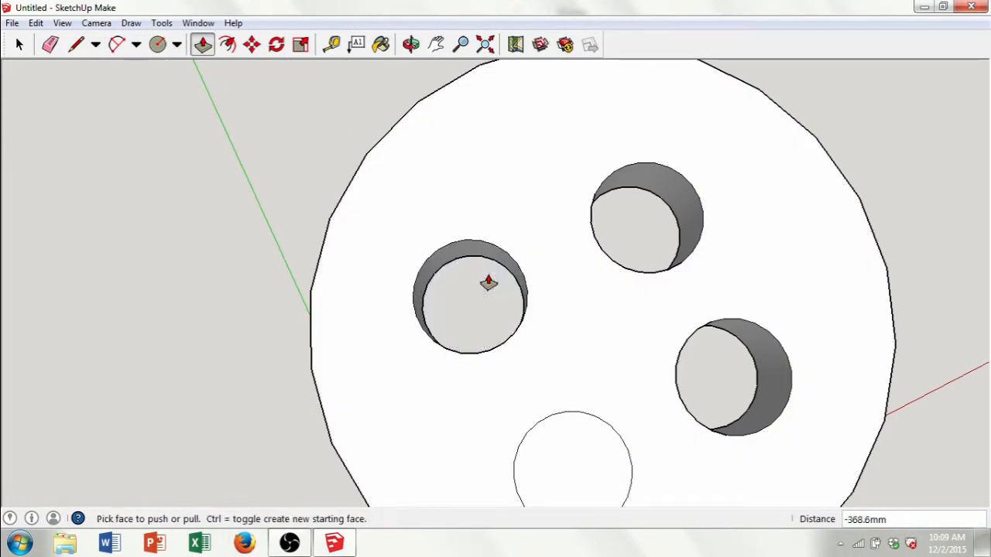
Cut the fourth hole by pushing the remaining small circle, nearest the origin, about 369 mm down through the disc.
left_click(433, 45)
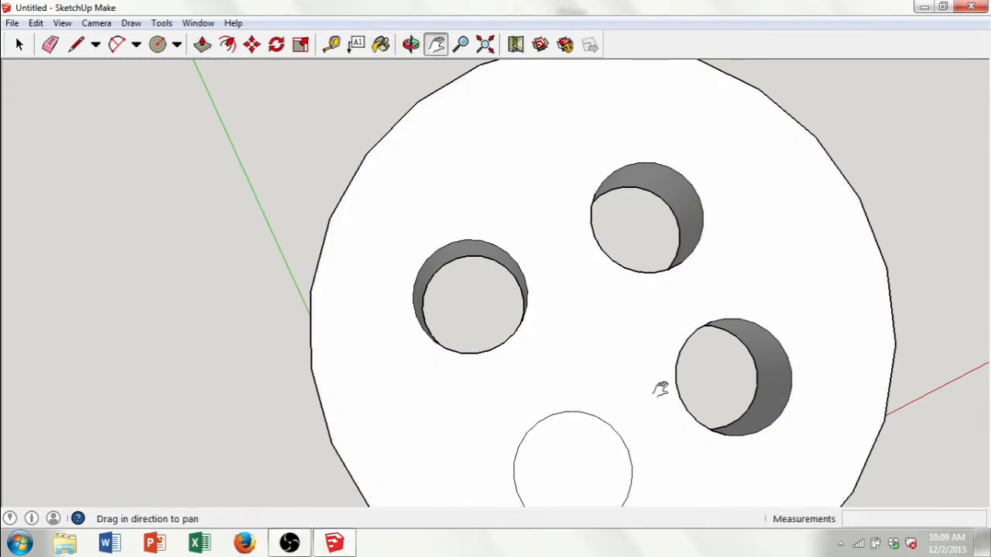
left_click_drag(658, 404, 577, 224)
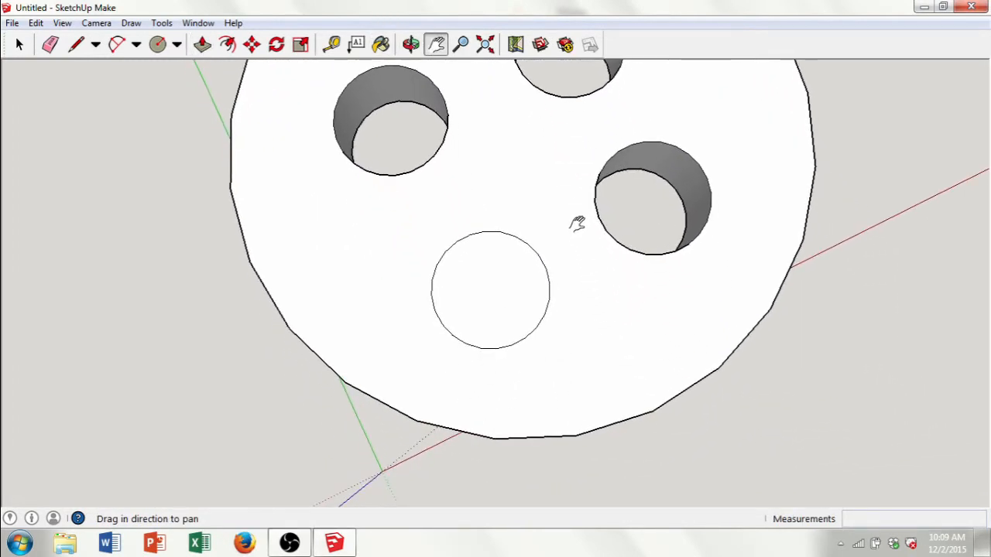
left_click(202, 44)
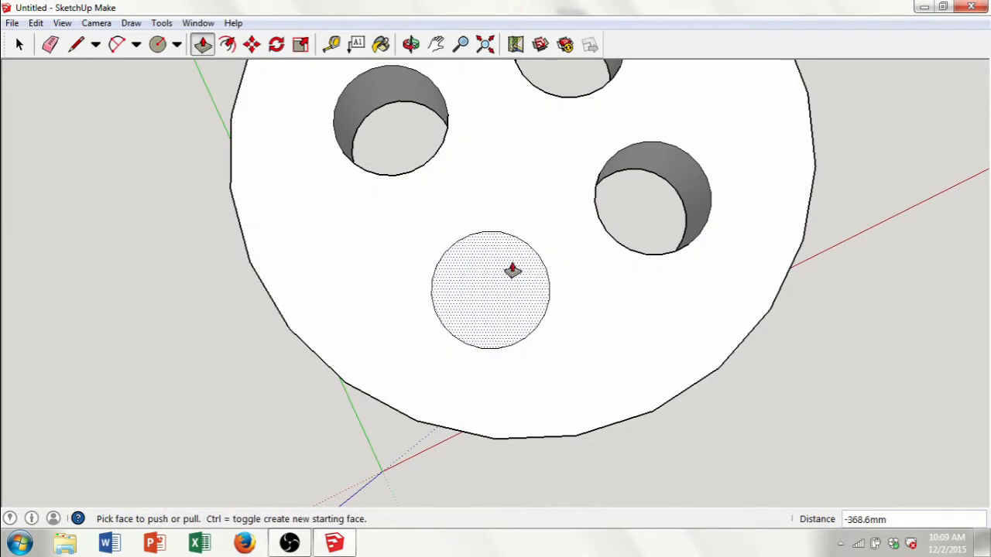
left_click(505, 261)
left_click(503, 277)
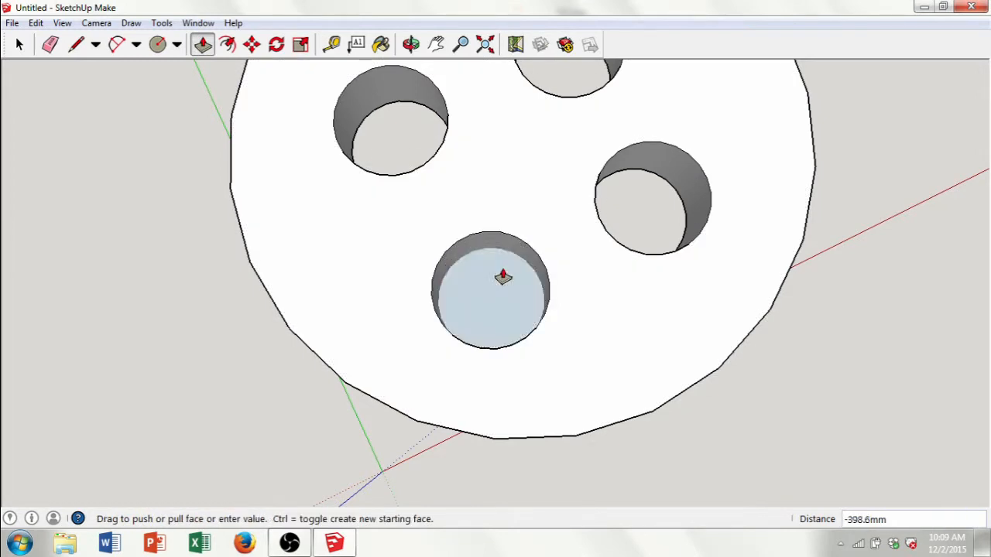
left_click(513, 277)
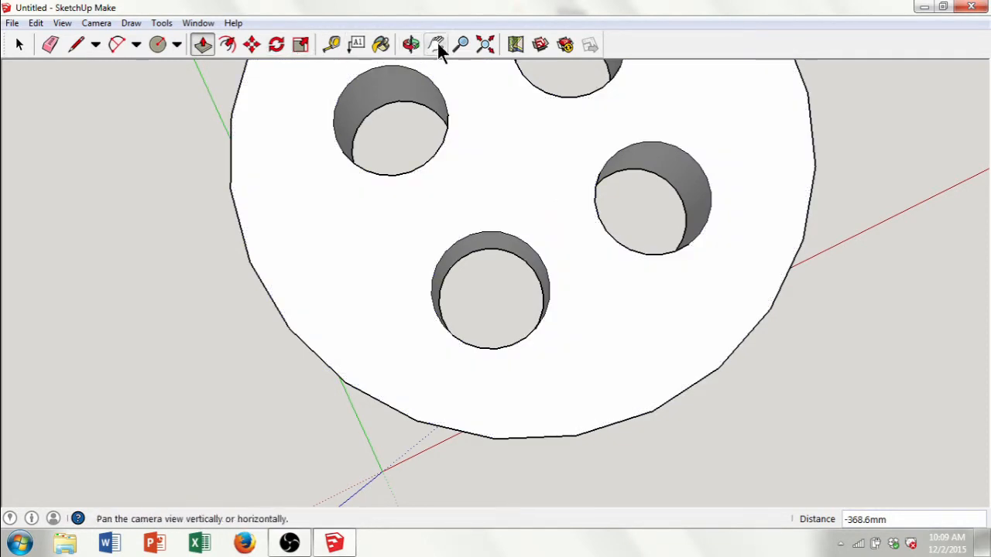
Start a 3D text and replace its placeholder wording with a first name.
left_click(460, 44)
left_click_drag(543, 109, 571, 317)
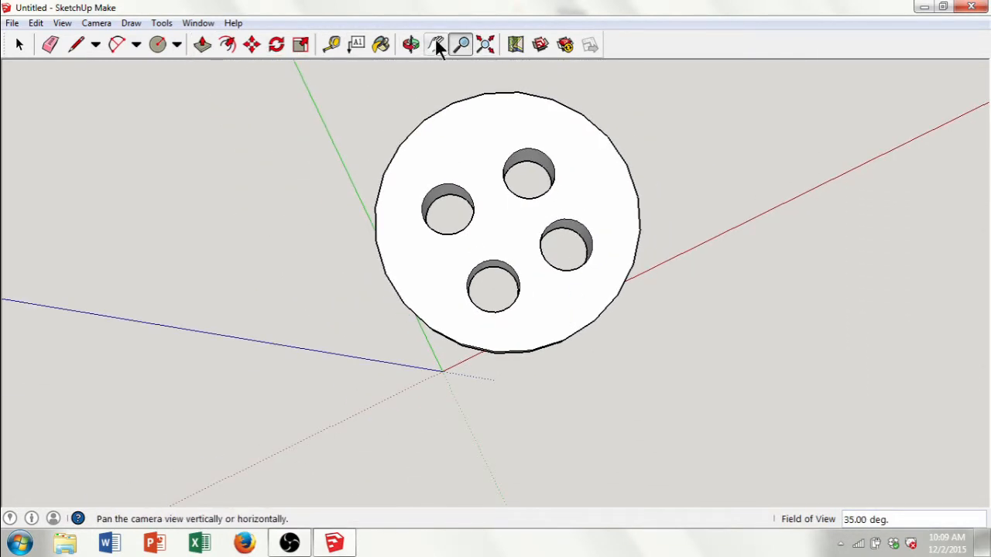
left_click(411, 44)
left_click_drag(563, 282, 717, 331)
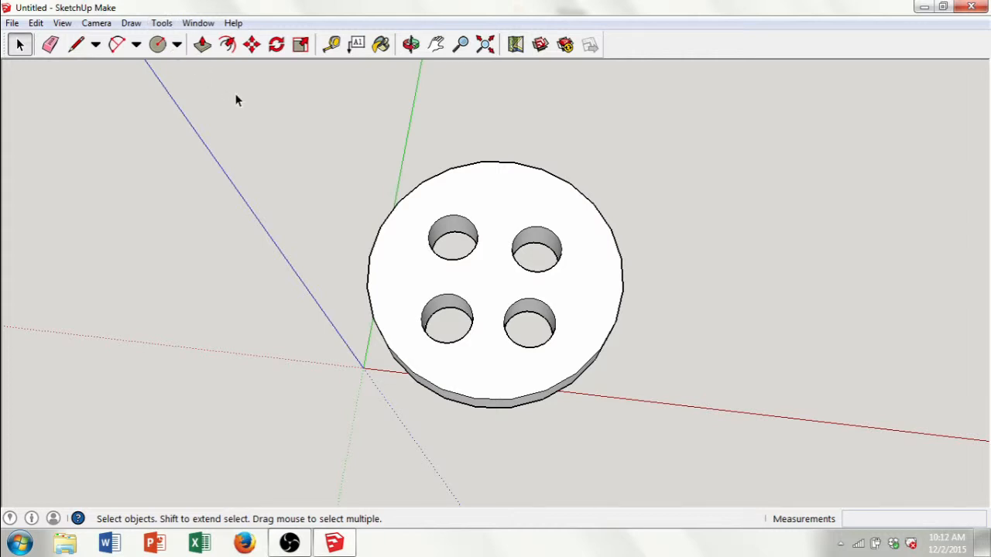
key("ctrl")
left_click(161, 24)
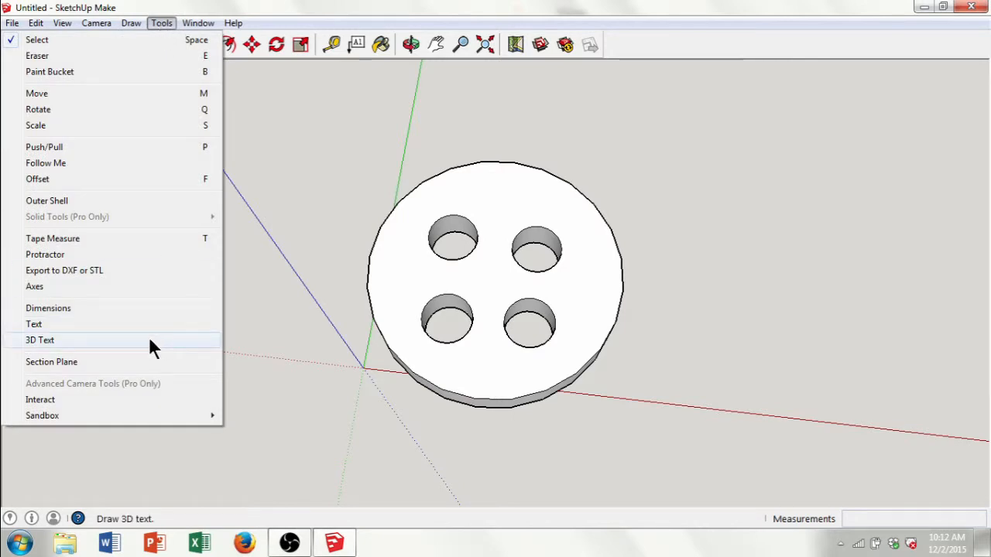
key("ctrl")
key("ctrl")
left_click(43, 340)
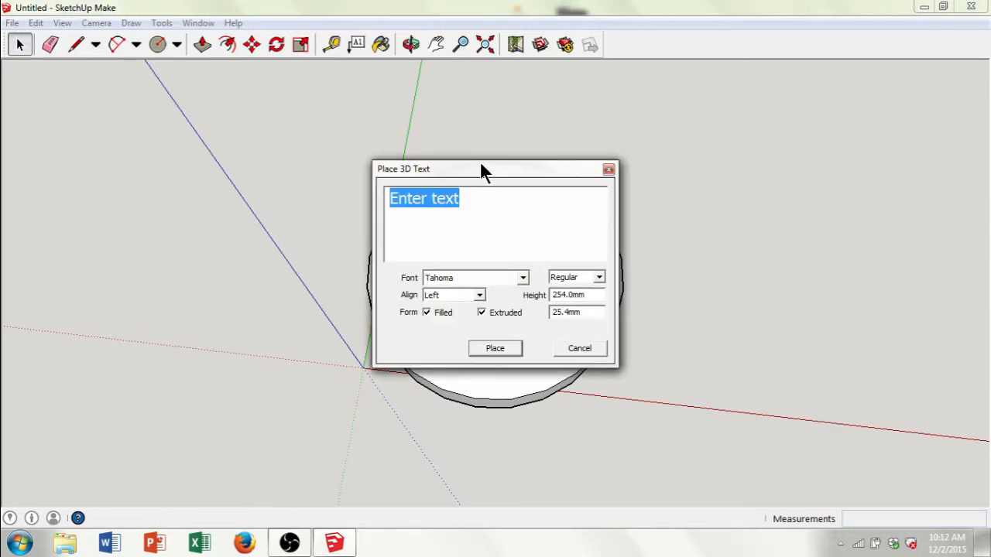
left_click_drag(482, 172, 483, 189)
left_click(477, 221)
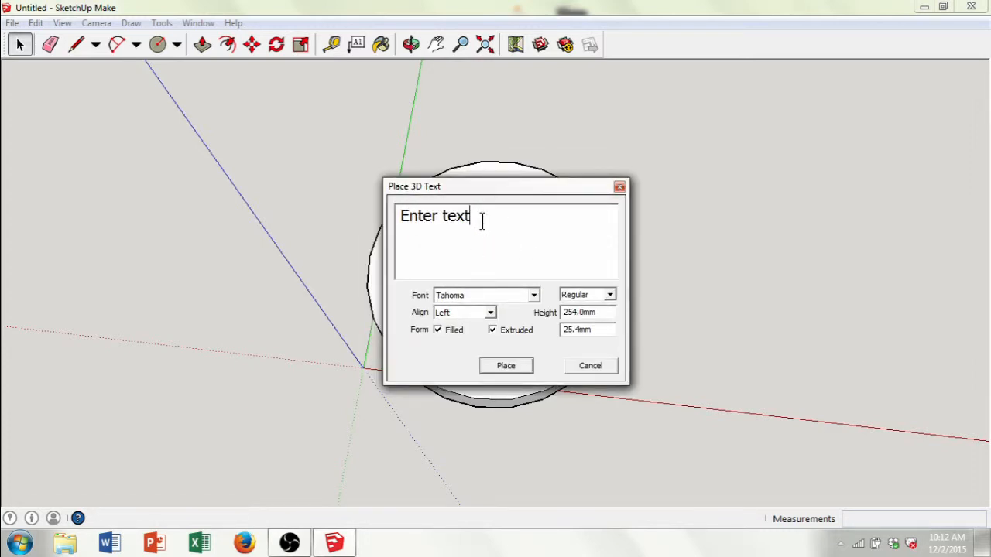
left_click_drag(516, 224, 215, 188)
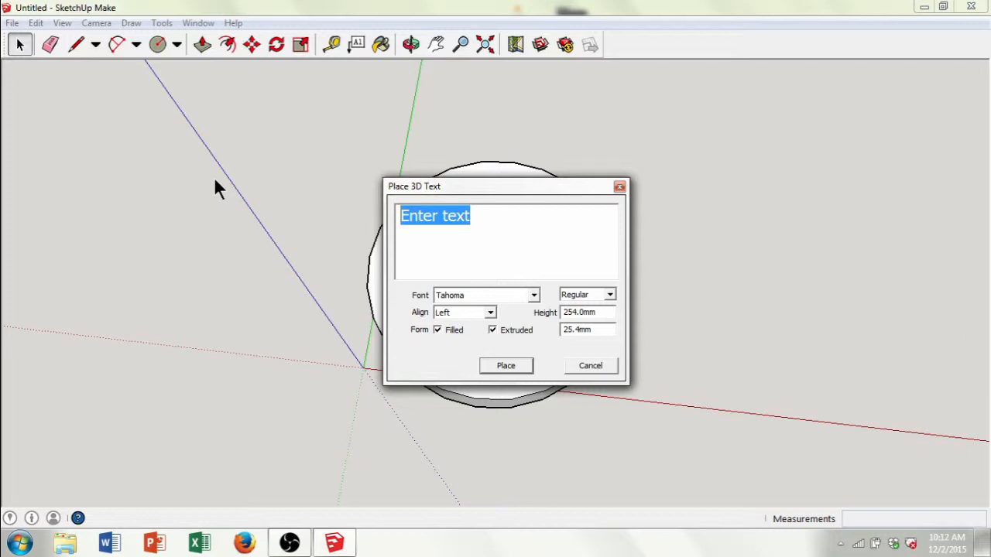
type("Austin")
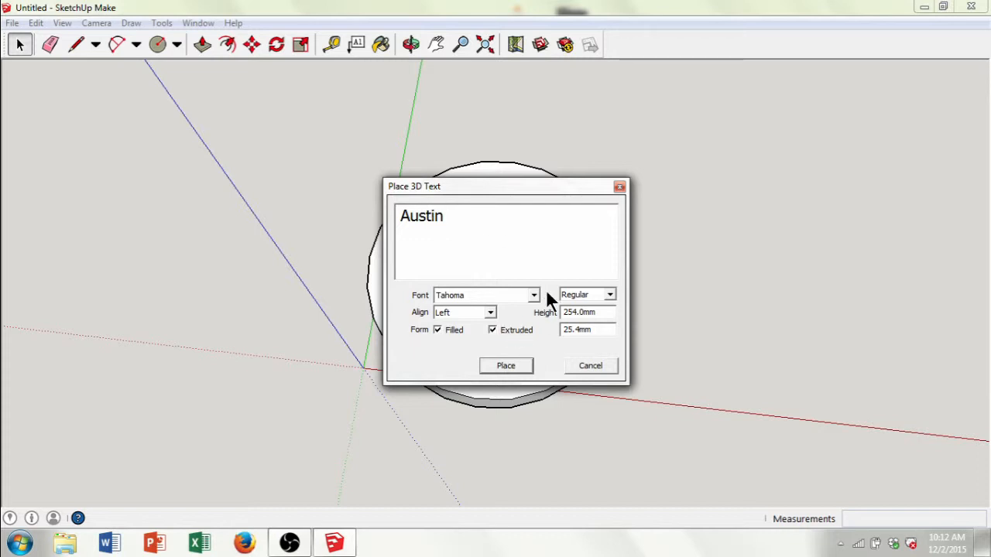
Set the 3D text's font to Rockwell Extra Bold and place it on the disc's top face between the rear holes and the rim.
left_click_drag(481, 220, 380, 221)
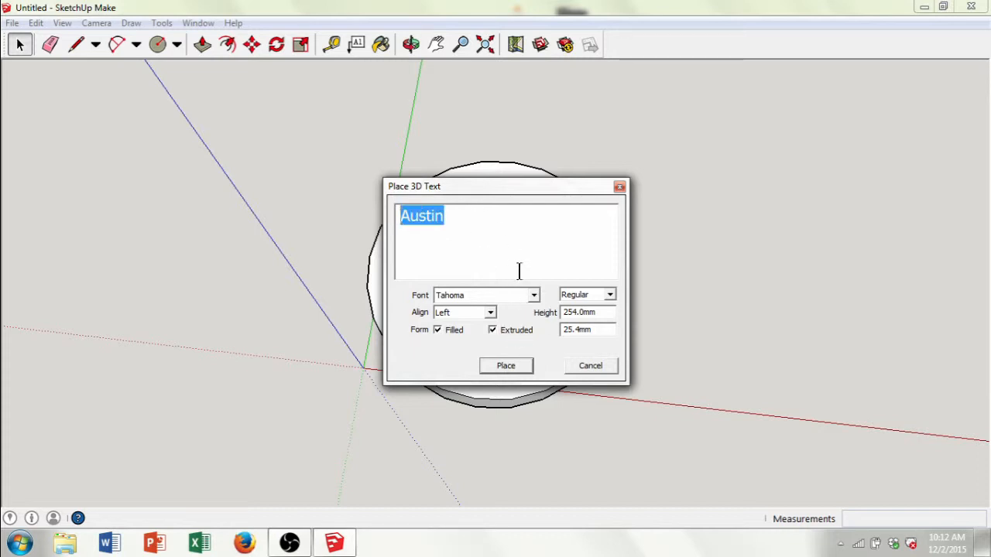
left_click(535, 296)
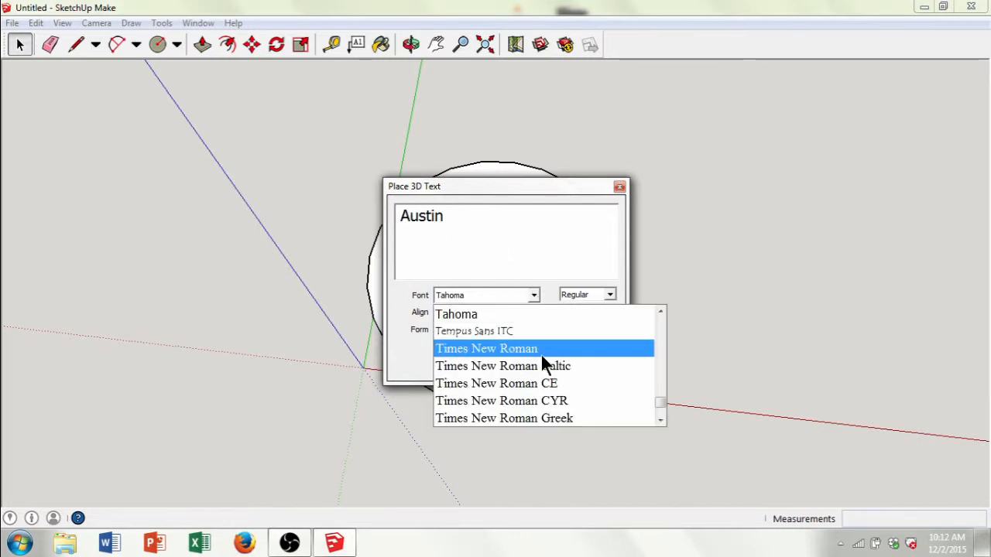
left_click_drag(660, 402, 657, 361)
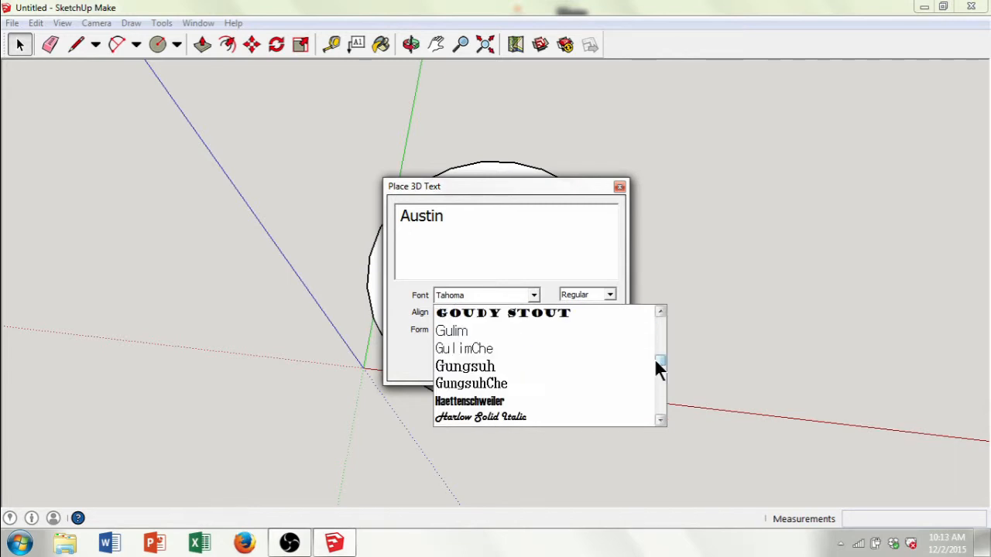
left_click(552, 269)
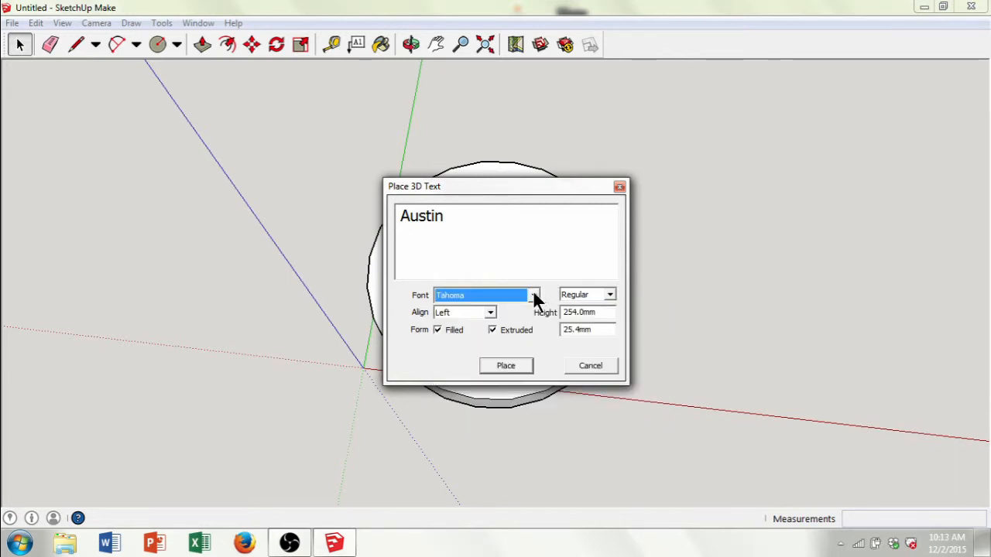
left_click(534, 295)
left_click_drag(658, 404, 665, 393)
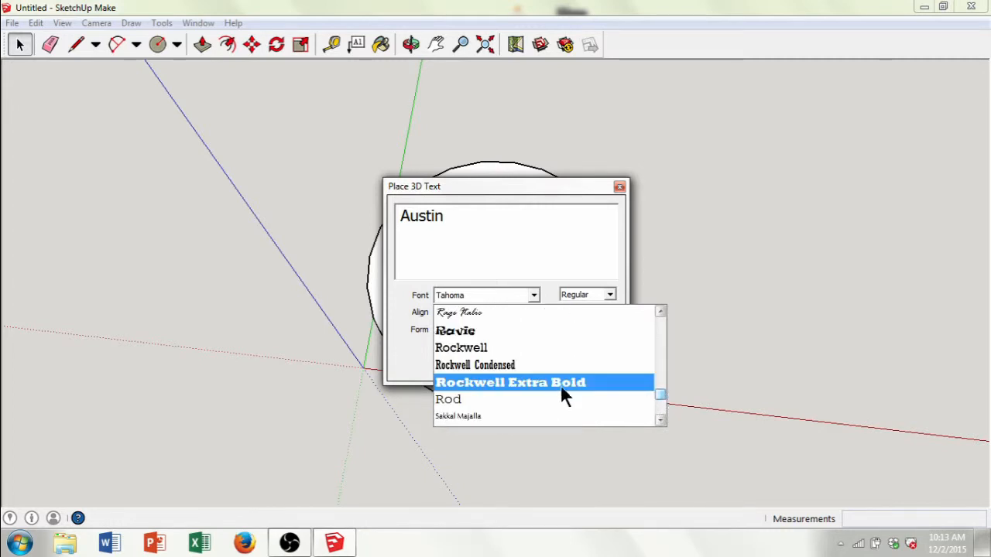
left_click(540, 385)
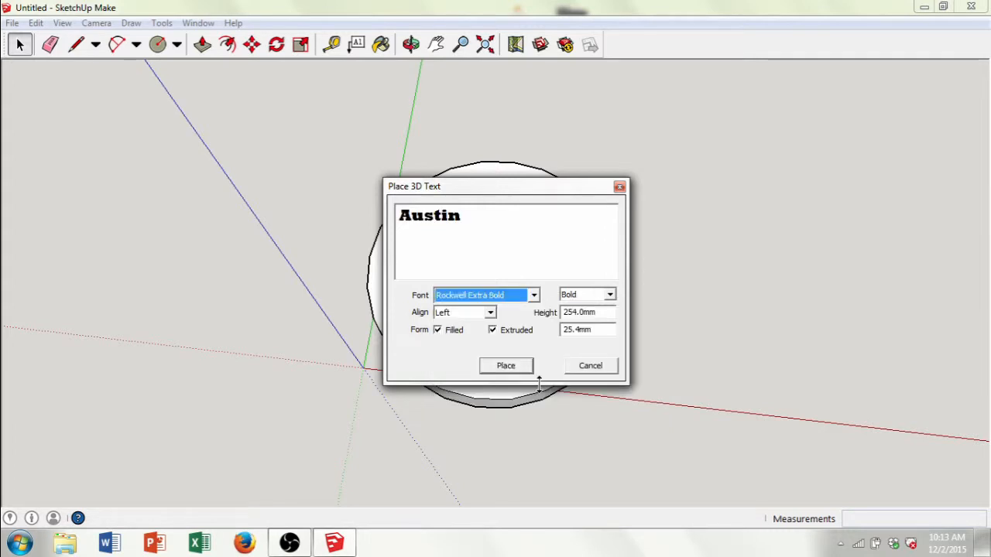
left_click(508, 369)
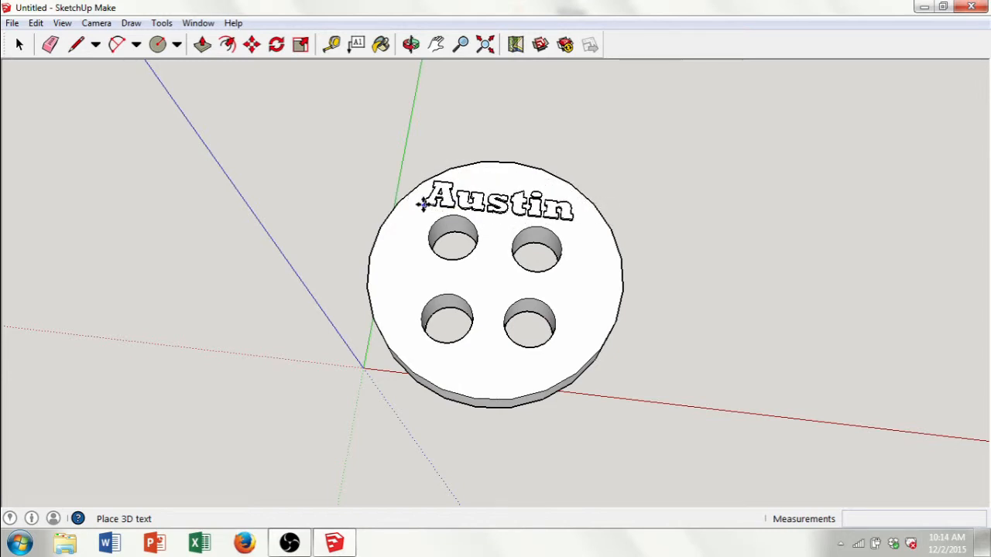
left_click(423, 204)
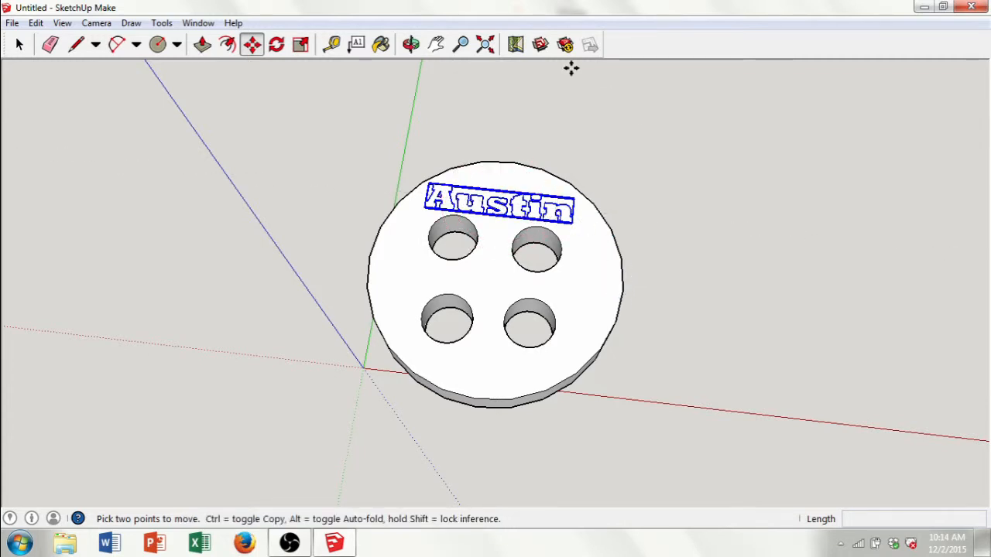
Scale the 3D text upward along the blue axis by a factor of about 15.63.
left_click(411, 44)
left_click_drag(773, 392, 341, 78)
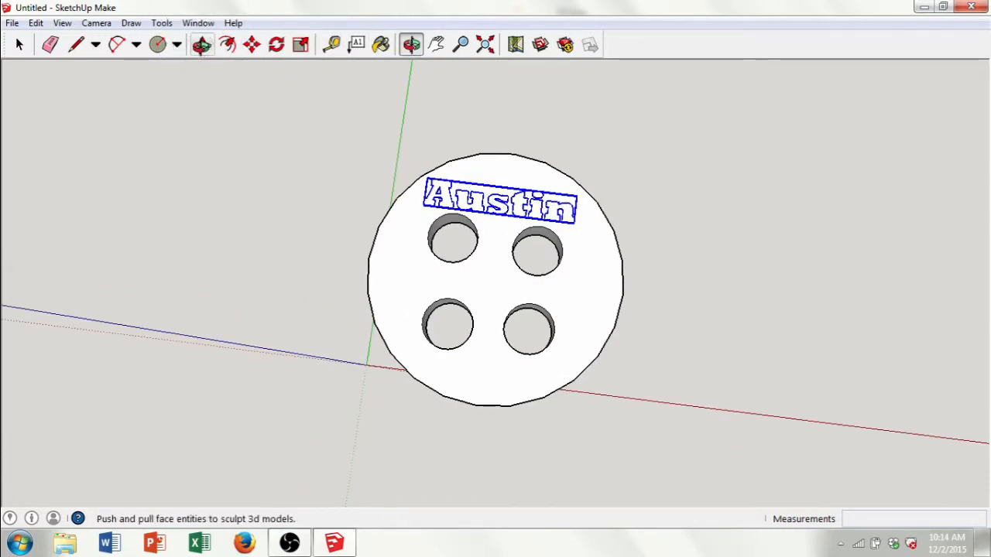
left_click(299, 45)
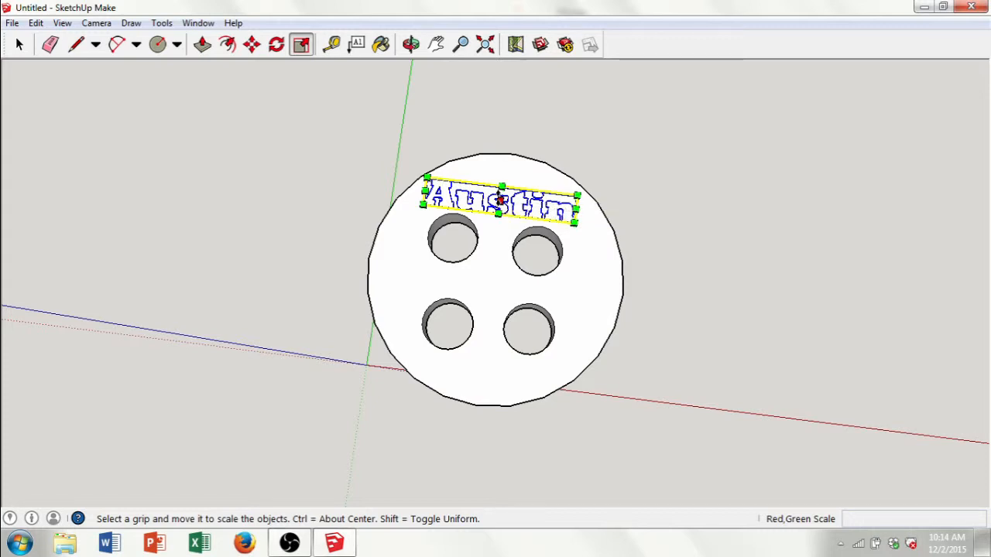
left_click_drag(501, 199, 501, 192)
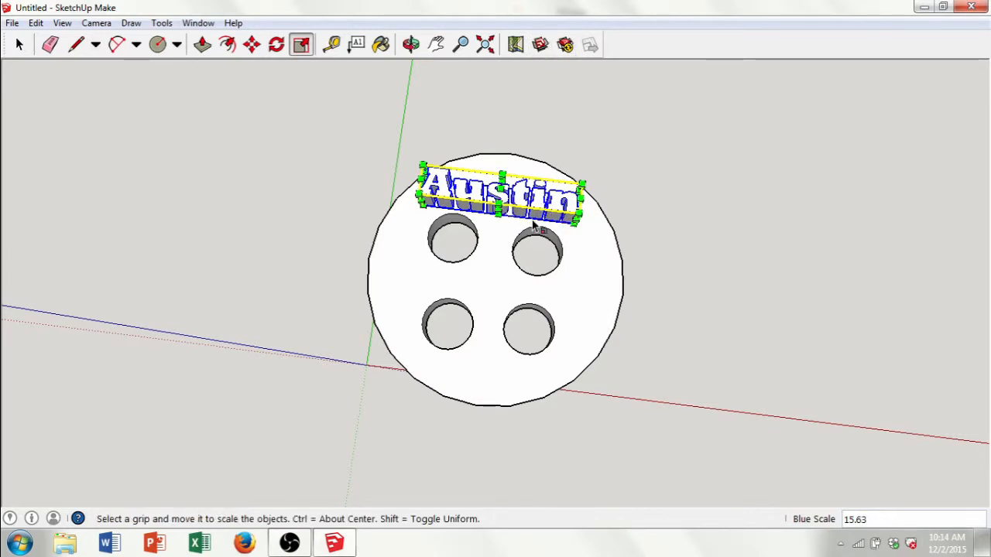
Sketch a closed freehand outline of a letter A on the disc's top face, between the hole nearest the origin and the rim.
left_click(411, 44)
left_click_drag(738, 342, 698, 359)
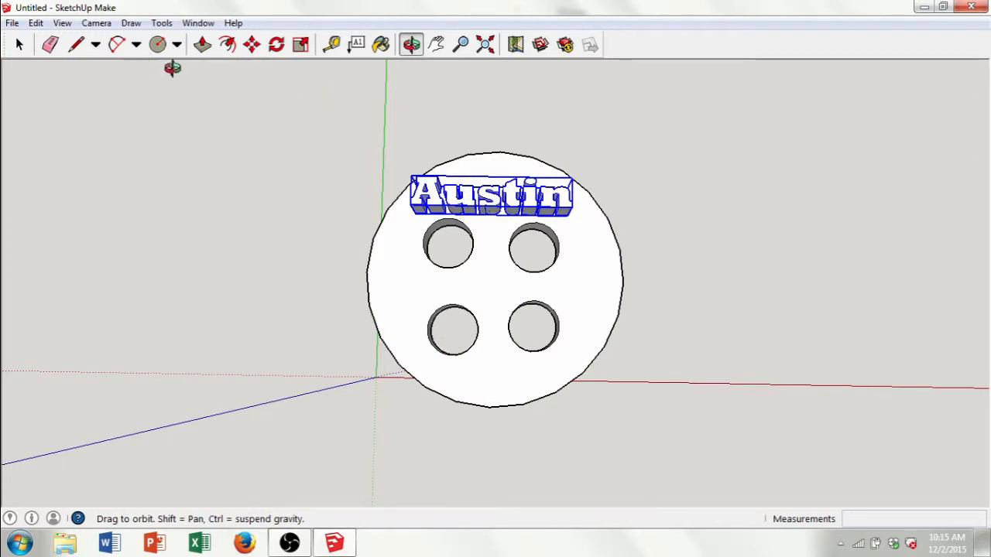
left_click(95, 45)
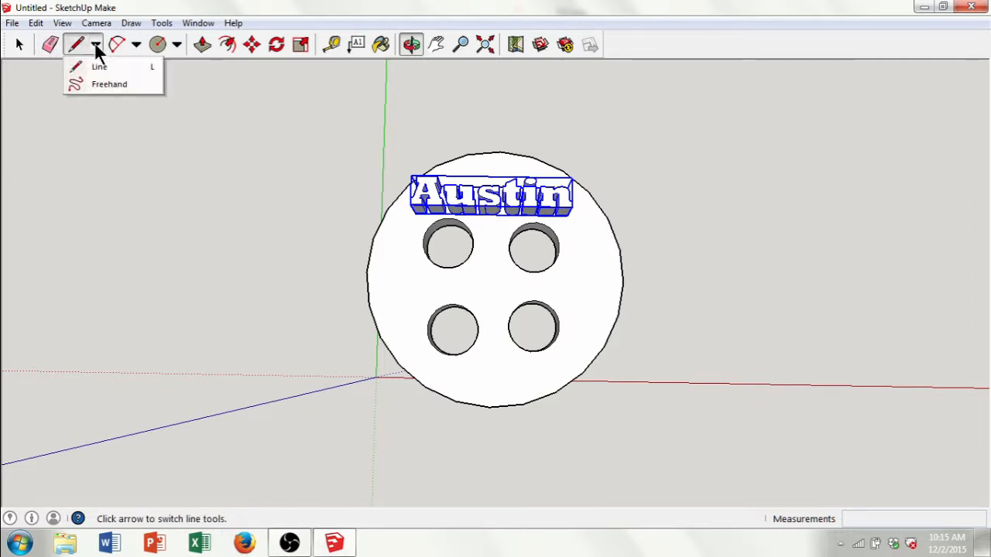
left_click(109, 85)
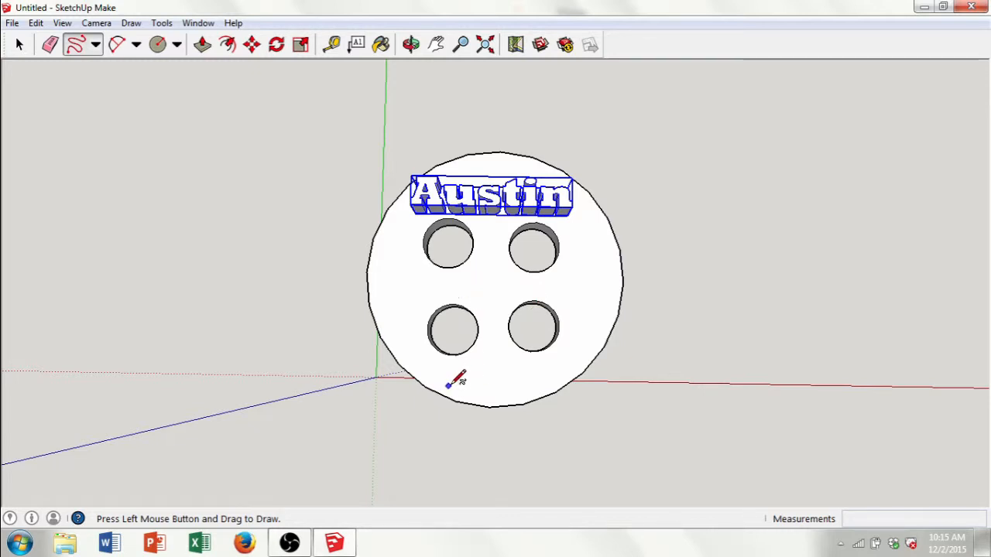
left_click(461, 44)
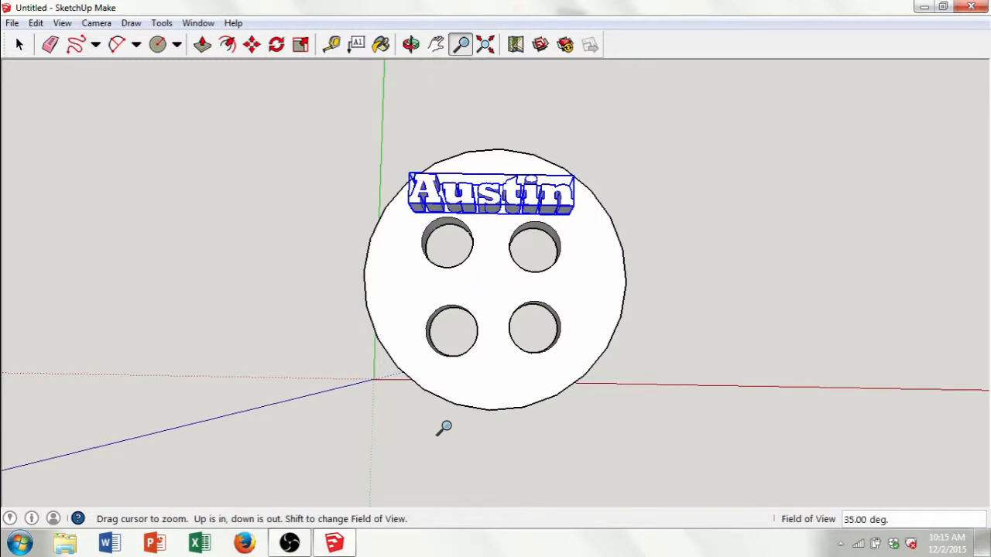
left_click_drag(442, 426, 505, 288)
left_click(436, 44)
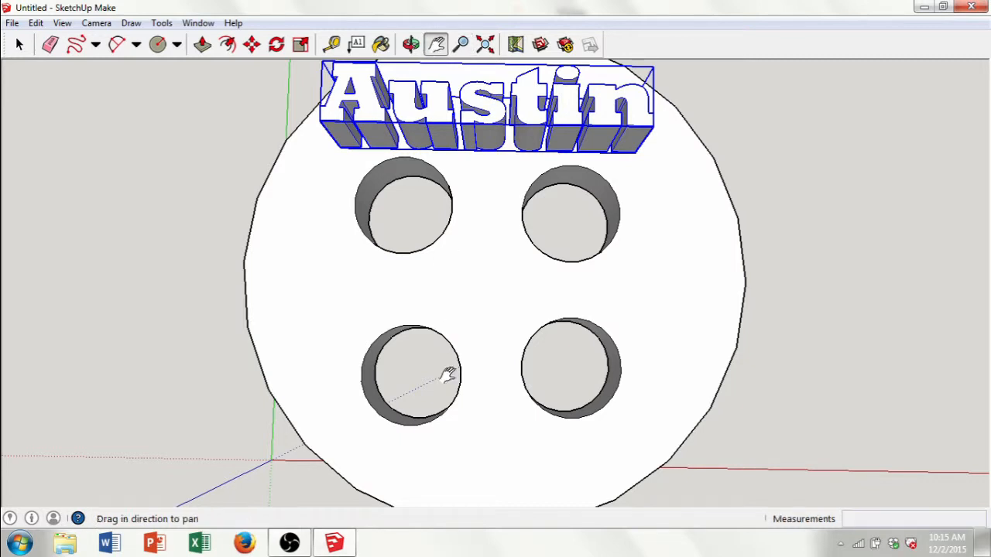
left_click_drag(447, 371, 434, 183)
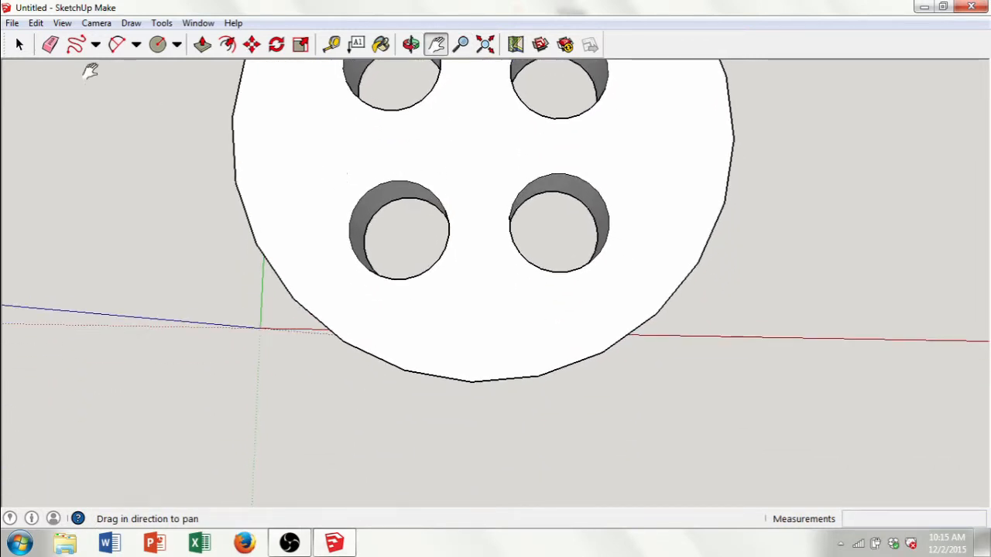
left_click(79, 42)
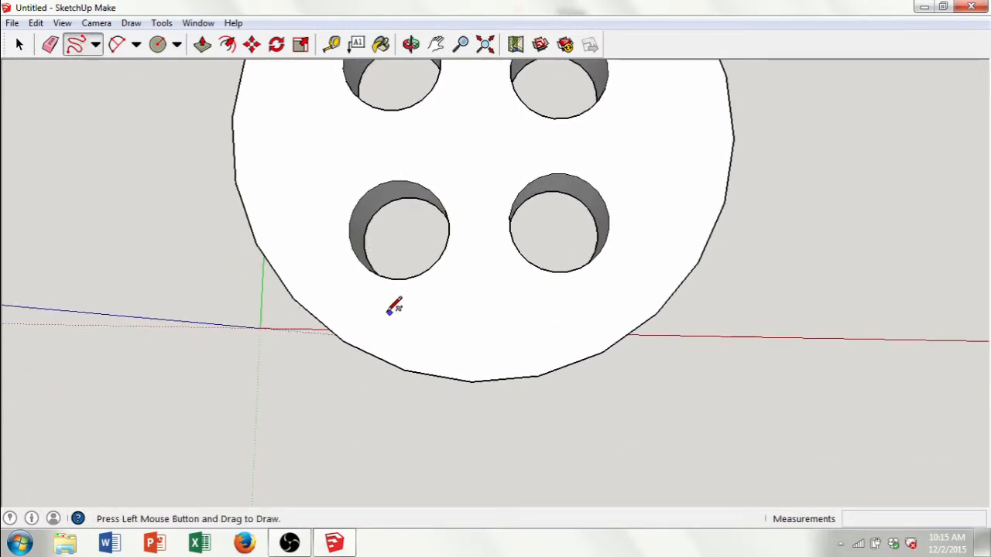
mouse_move(371, 338)
left_mouse_down()
mouse_move(375, 322)
mouse_move(401, 308)
mouse_move(404, 338)
left_mouse_up()
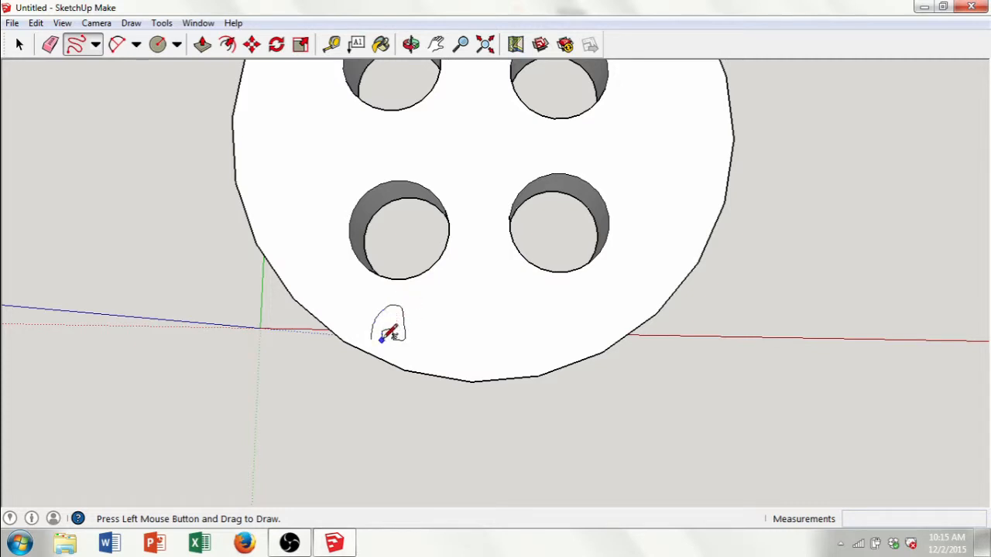
left_click_drag(370, 340, 371, 339)
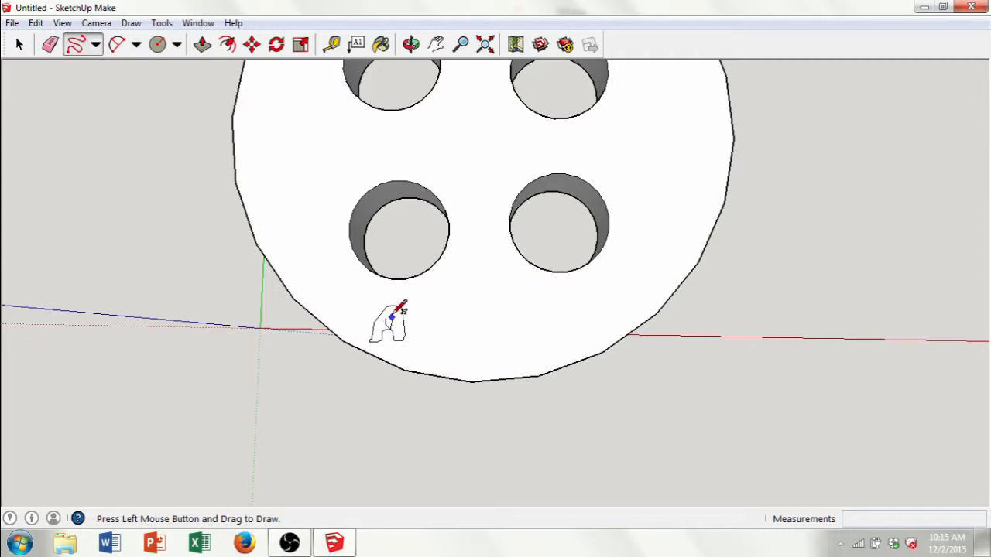
Draw a freehand inner loop in the letter A, undo it and redraw it smaller near the letter's top.
left_click_drag(386, 316, 388, 315)
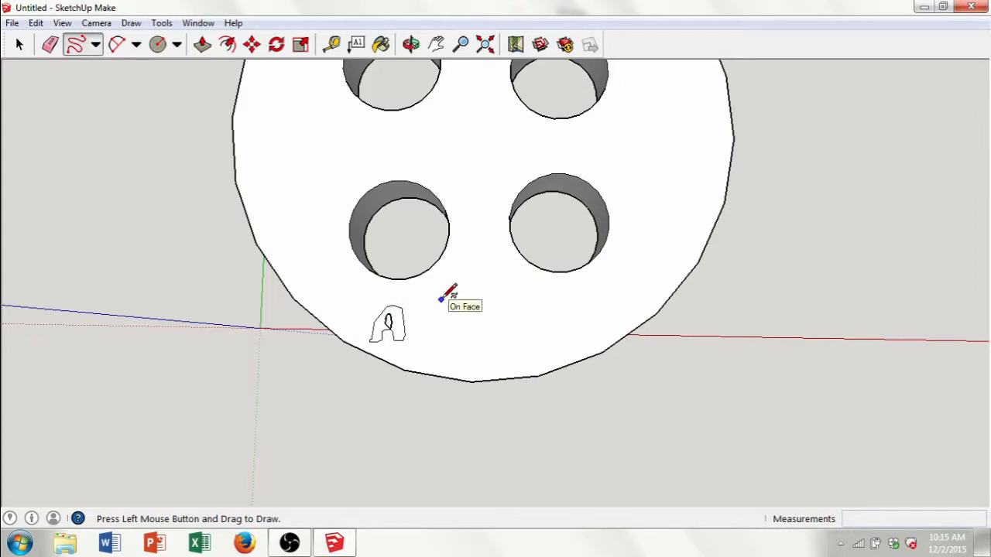
left_click(41, 23)
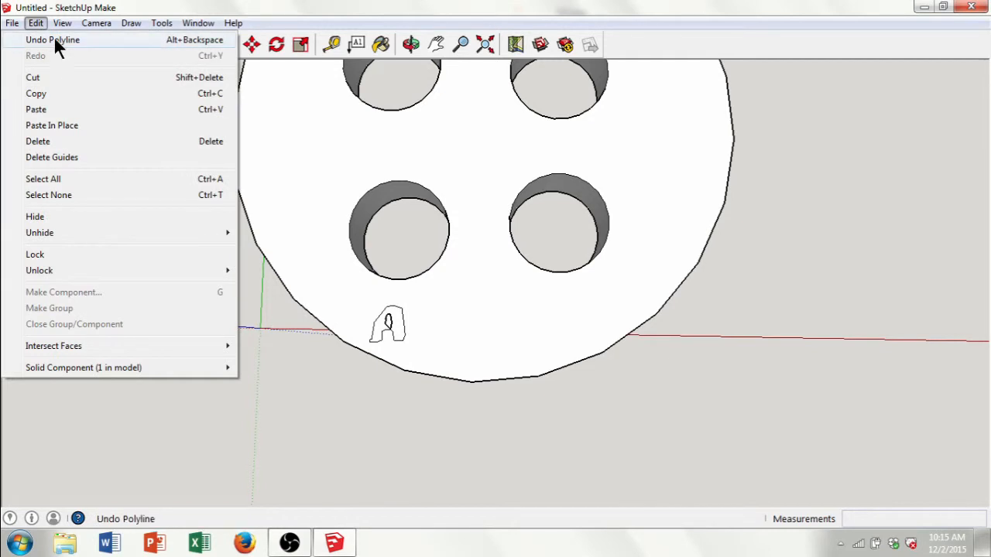
left_click(53, 36)
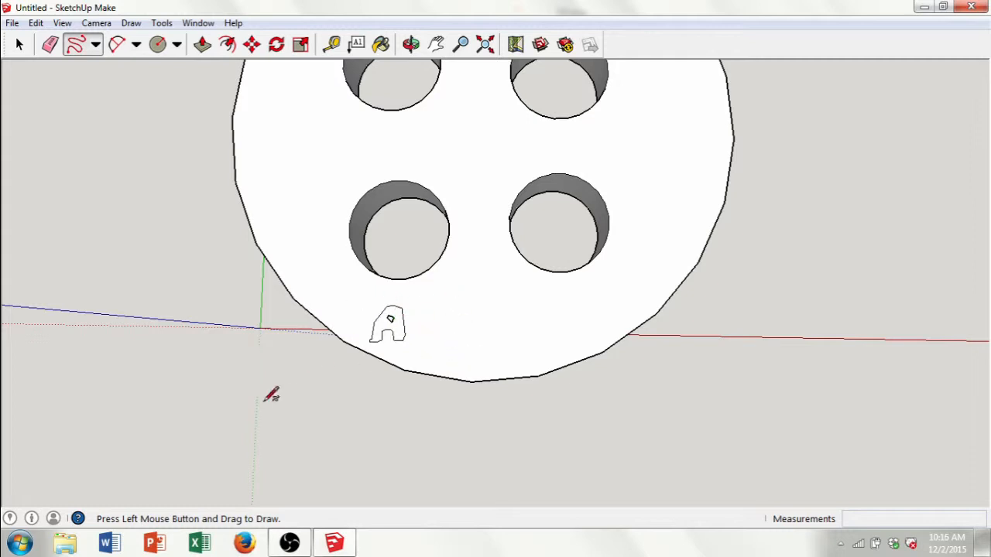
mouse_move(227, 422)
left_mouse_down()
mouse_move(221, 372)
mouse_move(316, 366)
mouse_move(261, 413)
mouse_move(229, 419)
mouse_move(268, 345)
mouse_move(251, 431)
mouse_move(224, 422)
left_mouse_up()
key("ctrl+z")
key("ctrl+z")
Pull the freehand A up about 351 mm and cut a redrawn inner loop about 348 mm down through it.
left_click(200, 47)
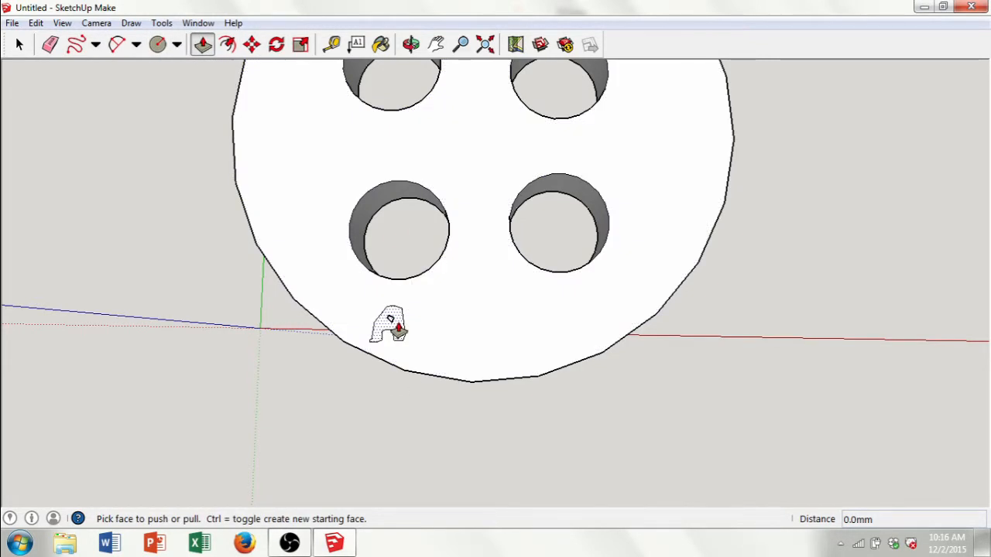
mouse_move(396, 331)
left_mouse_down()
mouse_move(367, 331)
mouse_move(386, 331)
left_mouse_up()
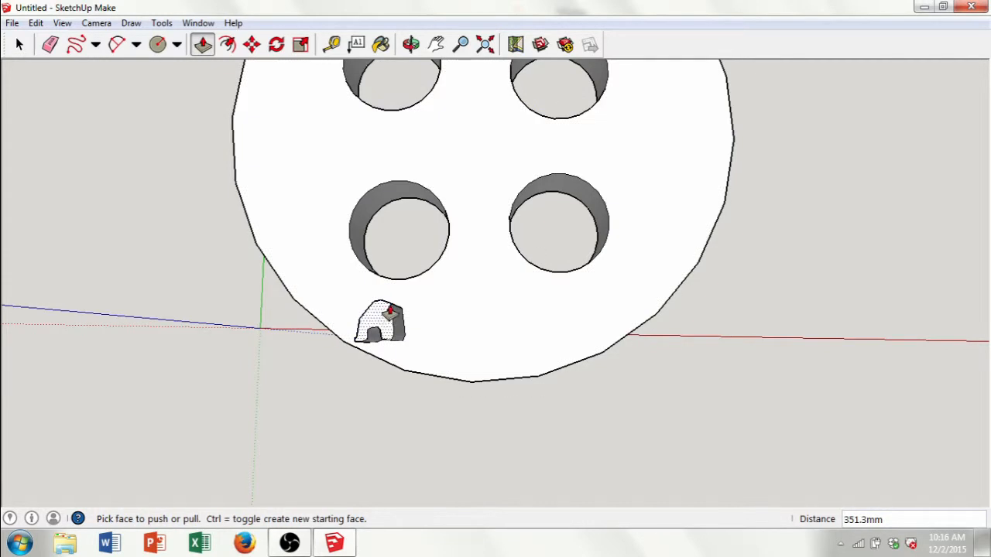
left_click(82, 44)
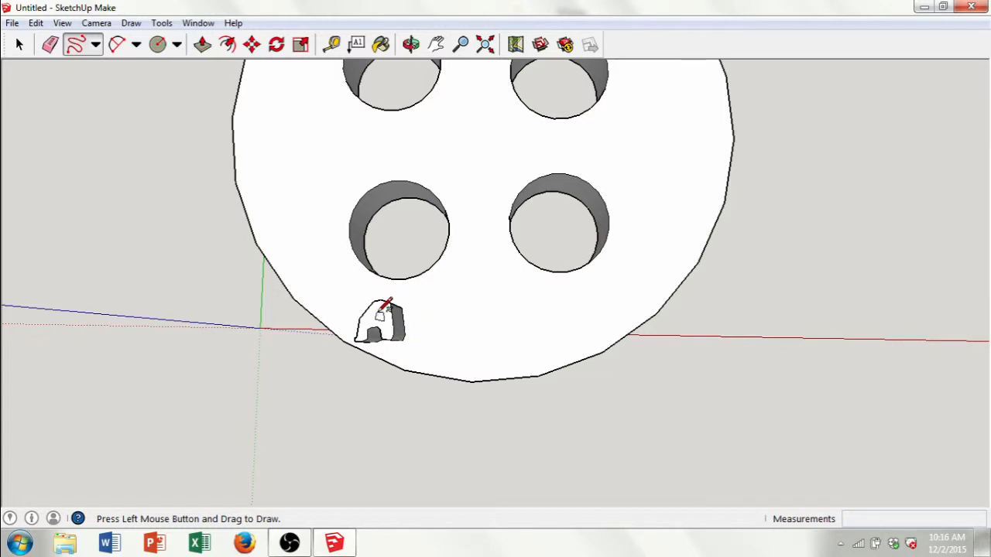
left_click(203, 44)
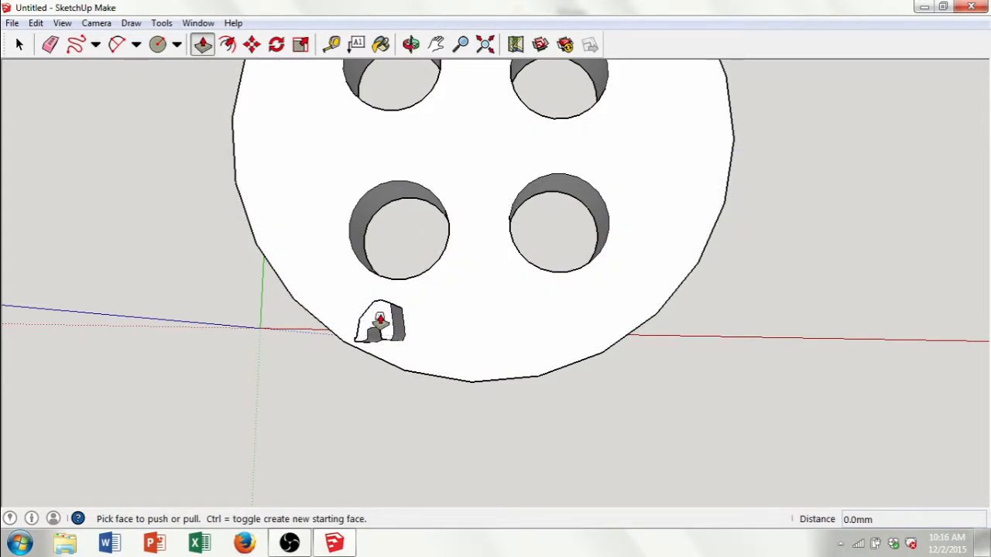
left_click(379, 319)
left_click(391, 327)
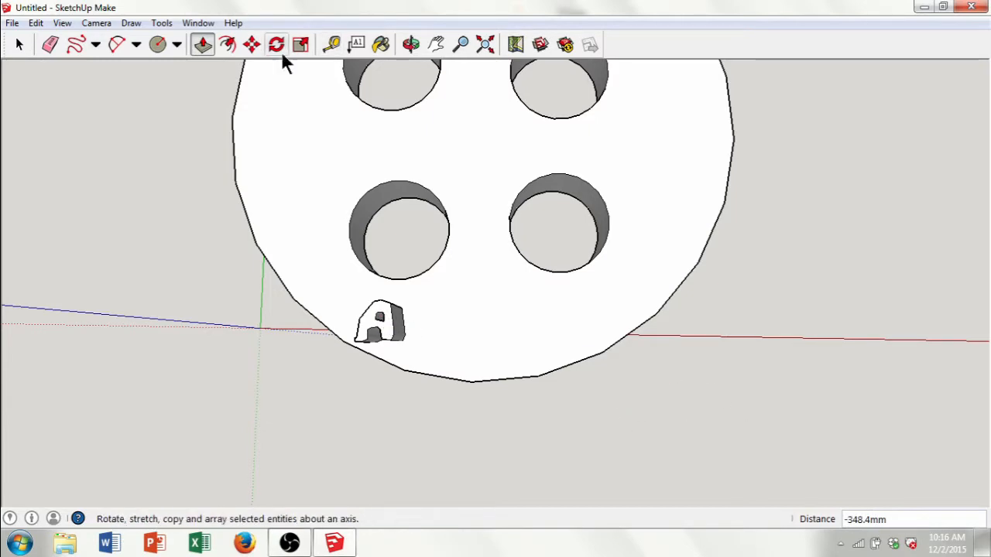
Sketch a large closed freehand shape on the ground beside the disc, with a smaller closed loop inside it.
left_click(440, 44)
left_click_drag(468, 313, 537, 261)
left_click(411, 44)
left_click_drag(604, 298, 509, 411)
left_click_drag(360, 148, 188, 170)
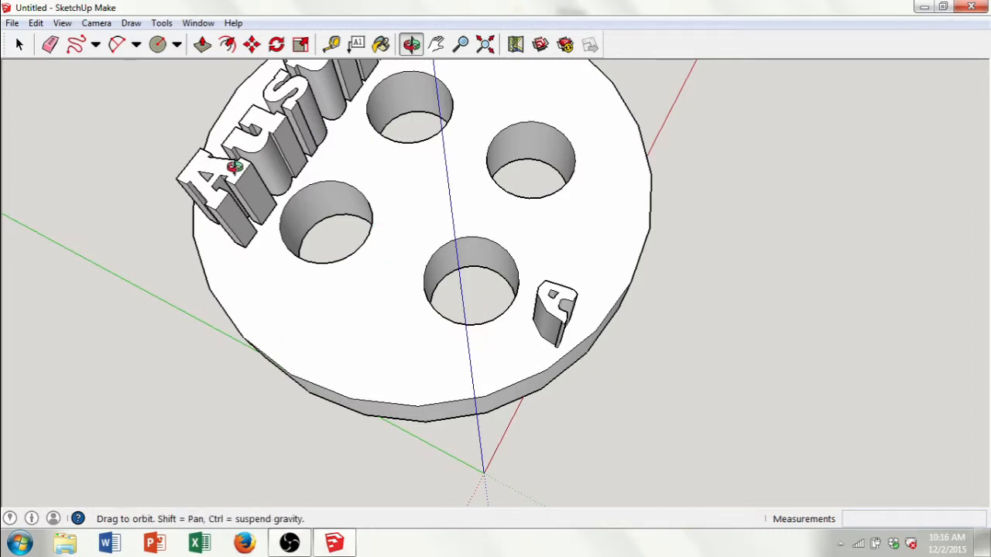
left_click(77, 42)
mouse_move(743, 408)
left_mouse_down()
mouse_move(856, 334)
mouse_move(965, 363)
mouse_move(759, 438)
mouse_move(746, 408)
left_mouse_up()
mouse_move(777, 338)
left_mouse_down()
mouse_move(810, 331)
mouse_move(781, 337)
left_mouse_up()
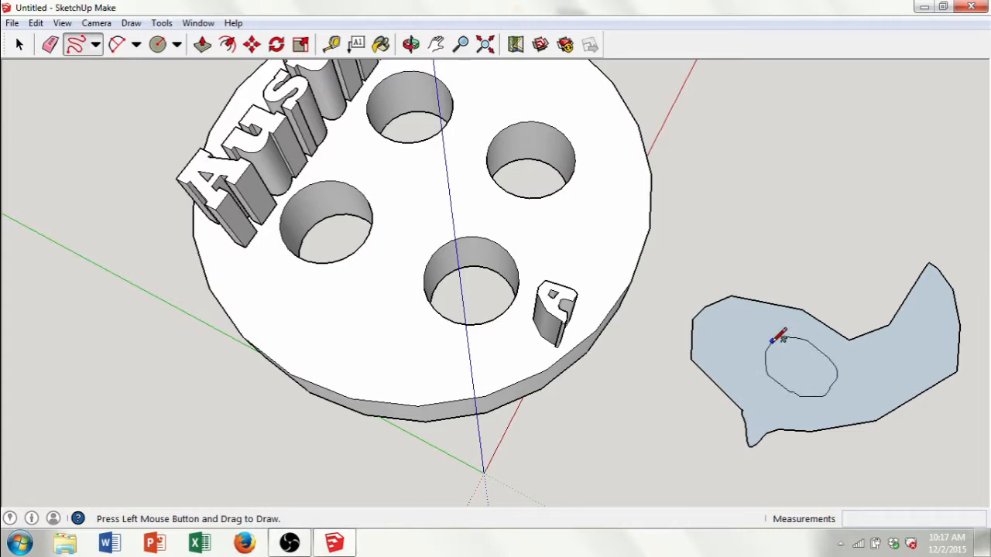
Extrude the freehand ground shape upward and push its inner loop about 453 mm down through it.
left_click(202, 44)
left_click_drag(695, 336, 724, 304)
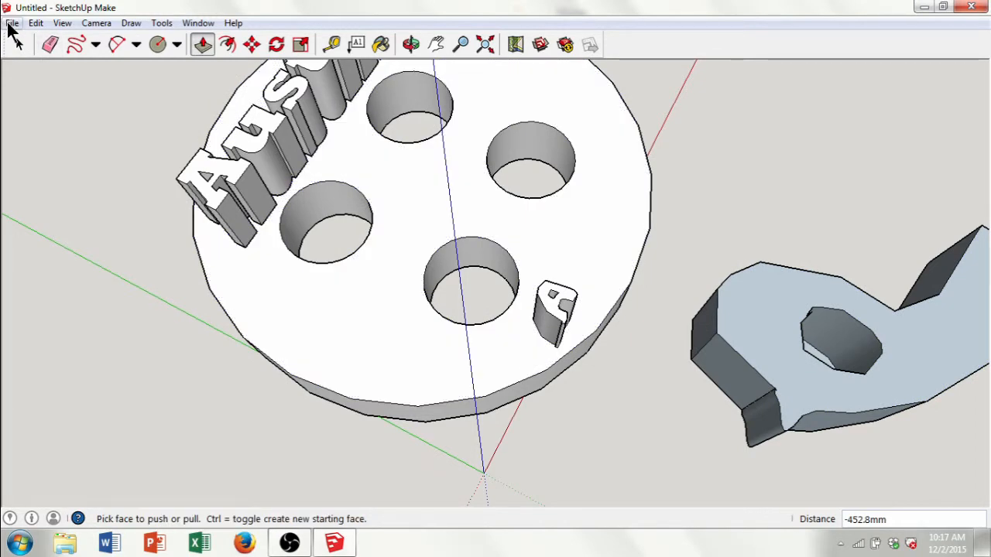
Start a new empty model without saving the changes to the current one.
left_click(11, 23)
left_click(12, 24)
left_click(14, 25)
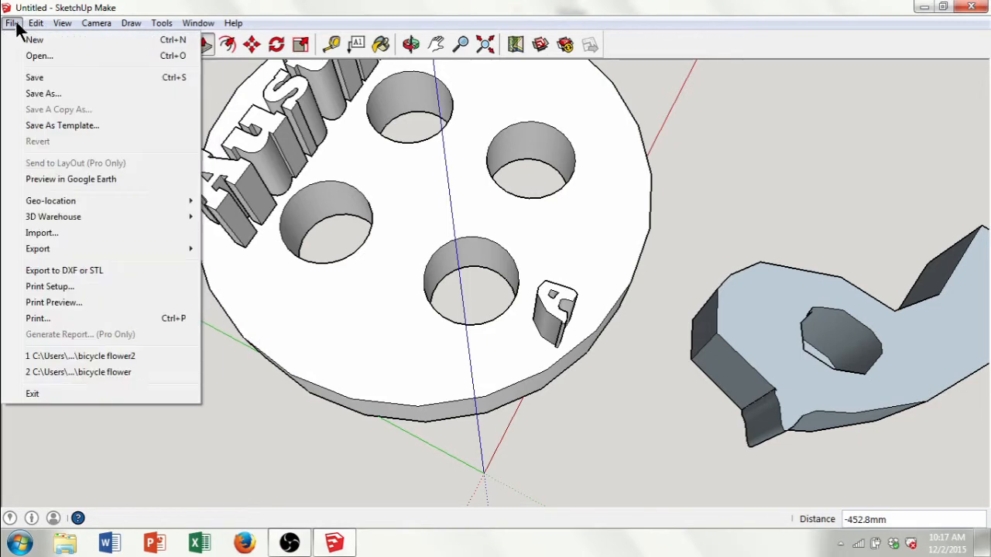
left_click(17, 39)
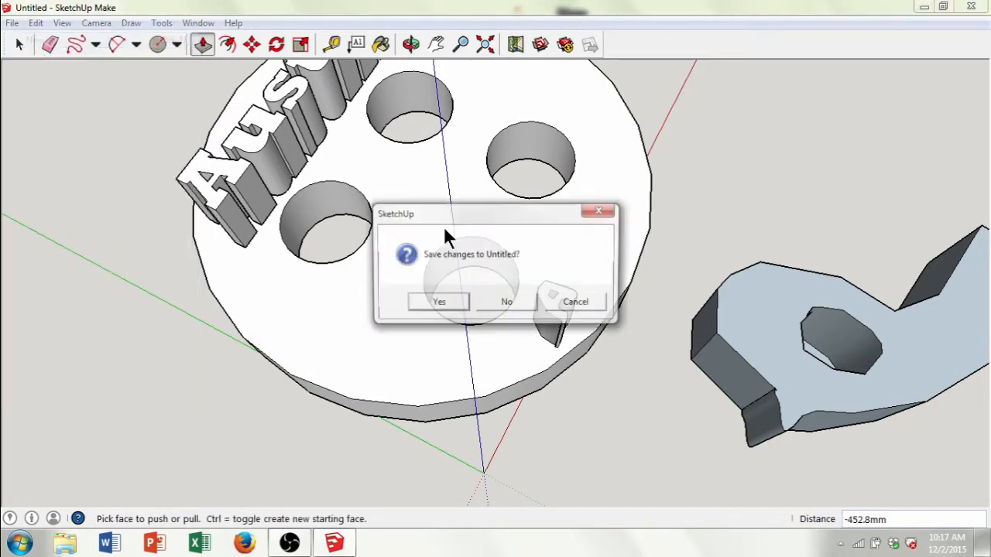
left_click(500, 306)
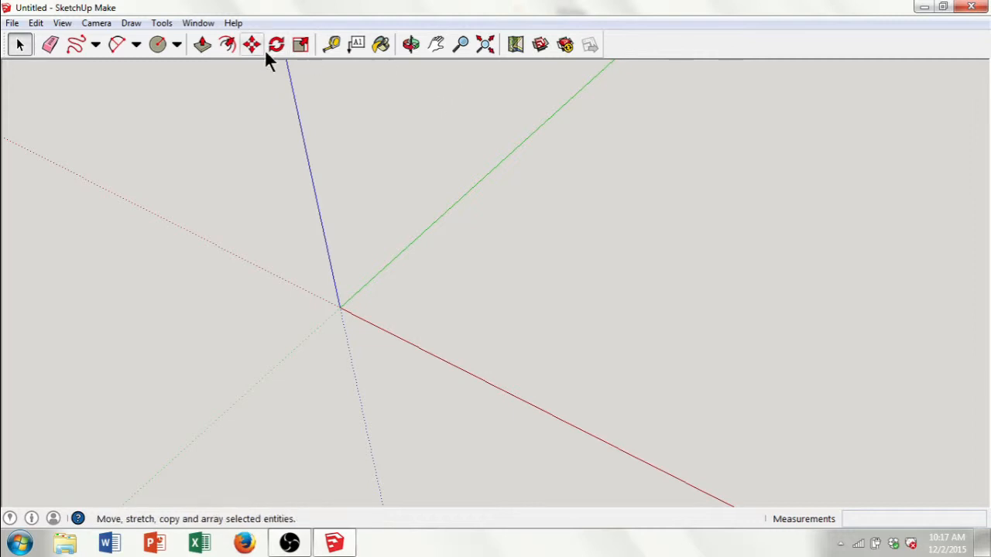
Draw a rectangle of about 2702 by 2902 mm on the ground between the red and green axes.
left_click(177, 45)
left_click(185, 68)
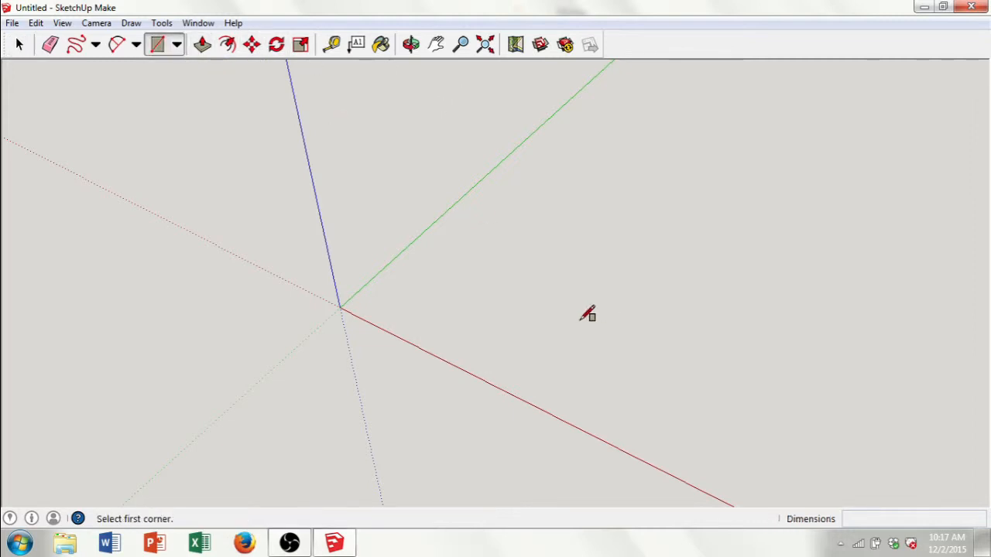
left_click(431, 298)
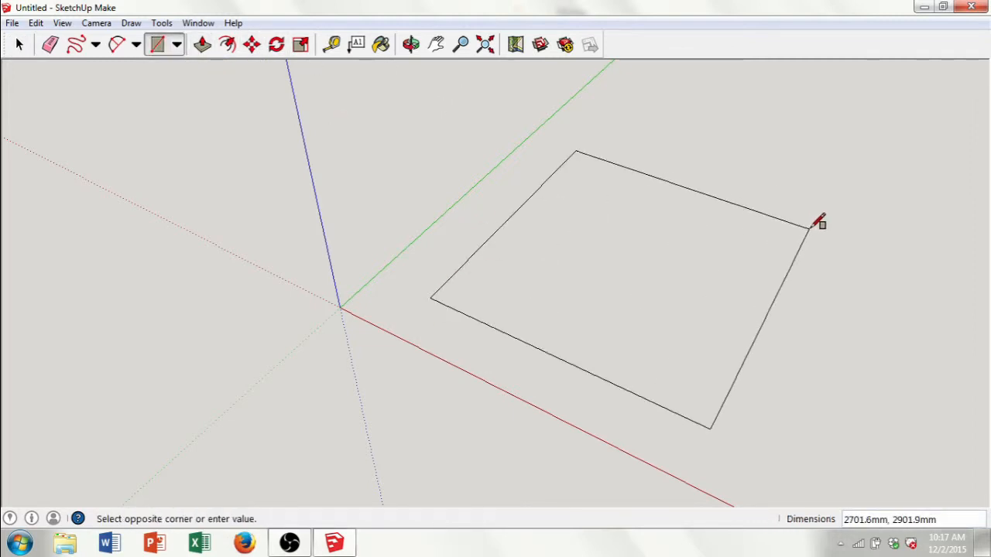
left_click(809, 229)
Pull the rectangle up about 2484 mm into a box.
left_click(202, 44)
left_click(720, 333)
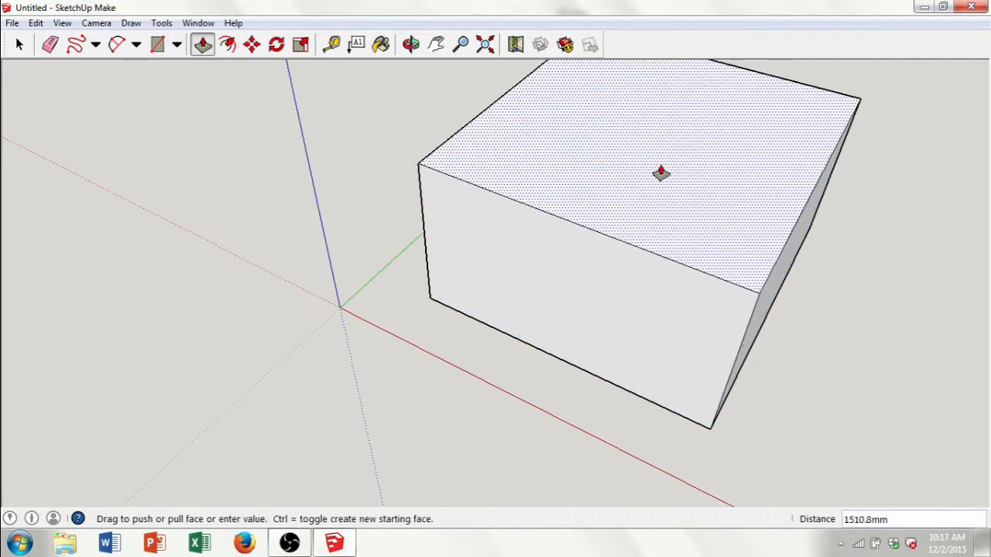
left_click(662, 69)
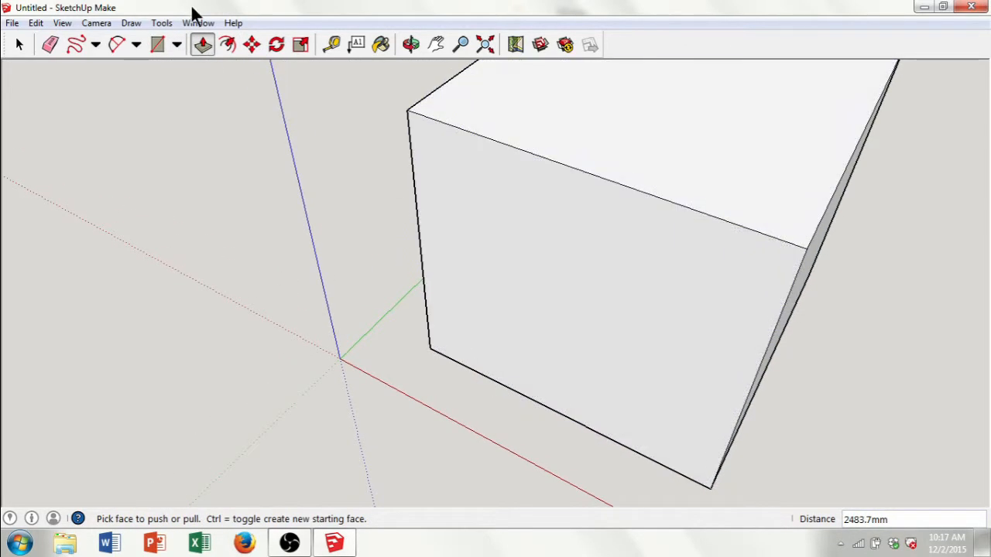
Select all faces and edges of the box, first from one of its faces and again with a window around it.
left_click(459, 44)
left_click_drag(584, 162, 676, 361)
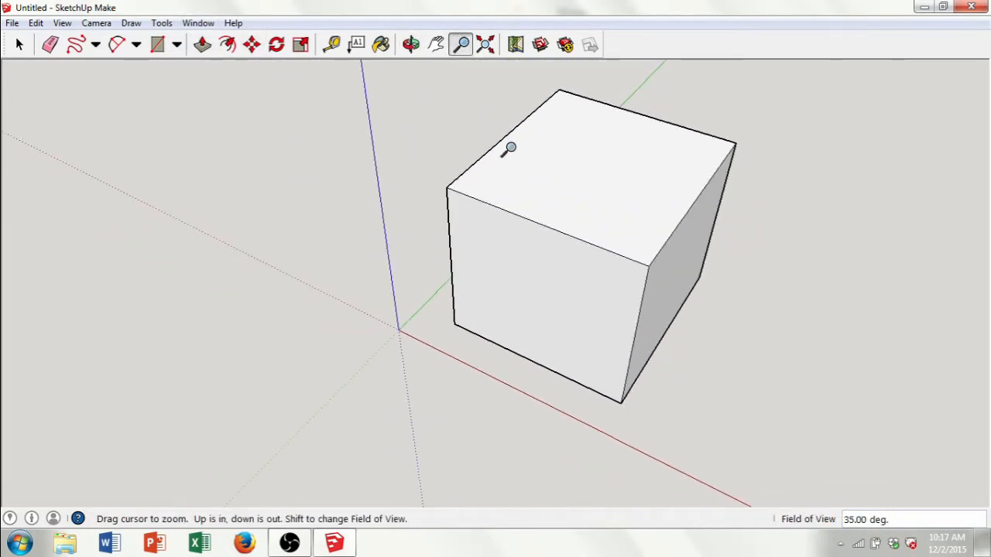
left_click(412, 44)
left_click_drag(586, 377, 490, 297)
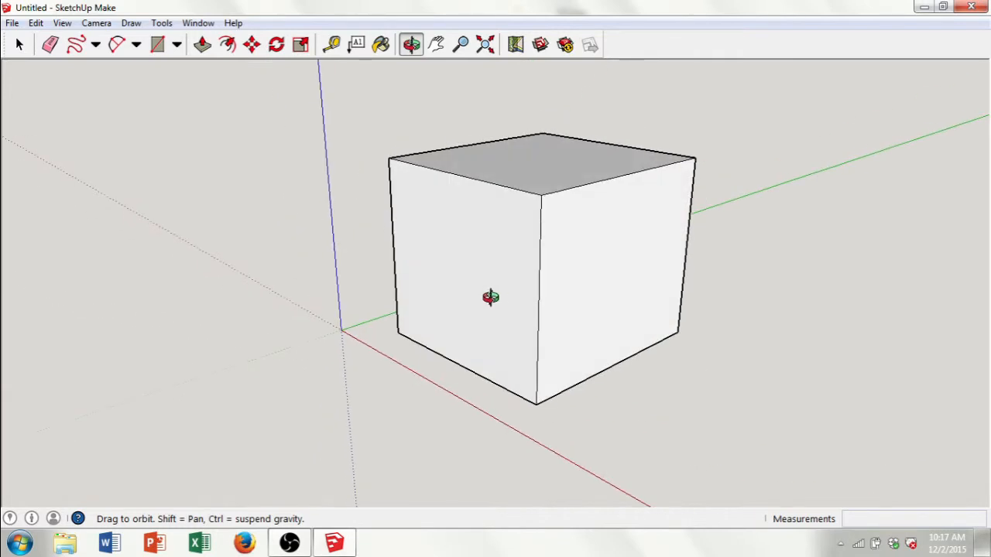
left_click(17, 46)
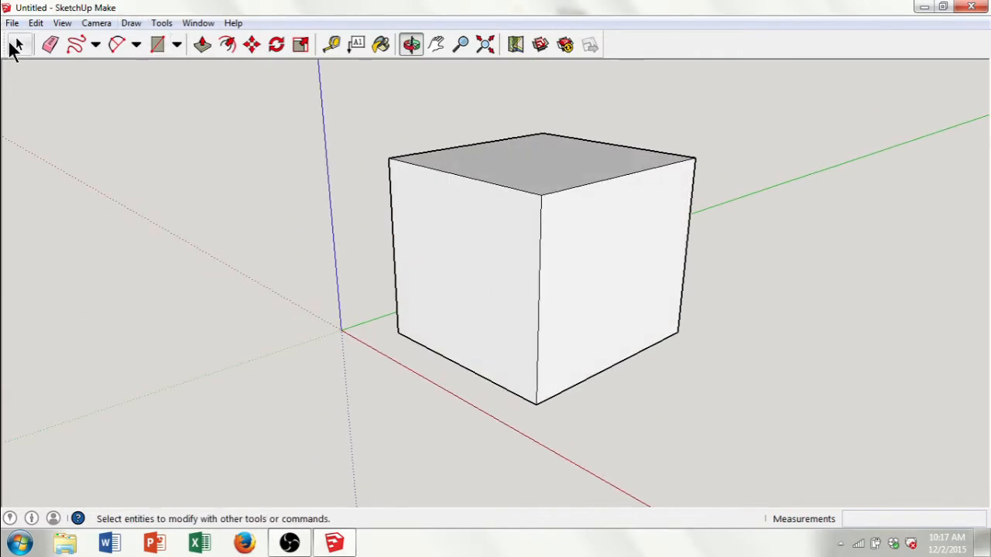
triple_click(527, 276)
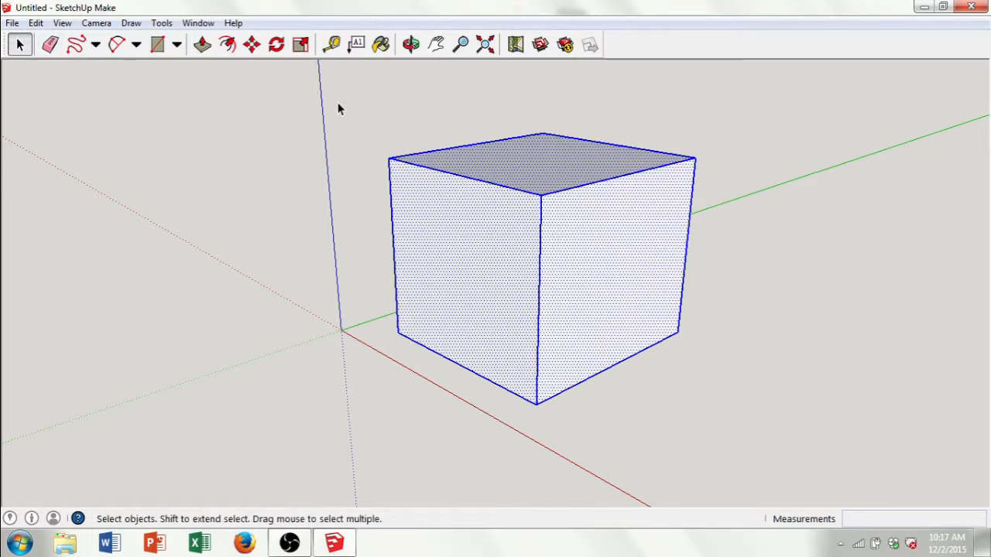
left_click_drag(336, 102, 765, 439)
left_click_drag(302, 91, 731, 408)
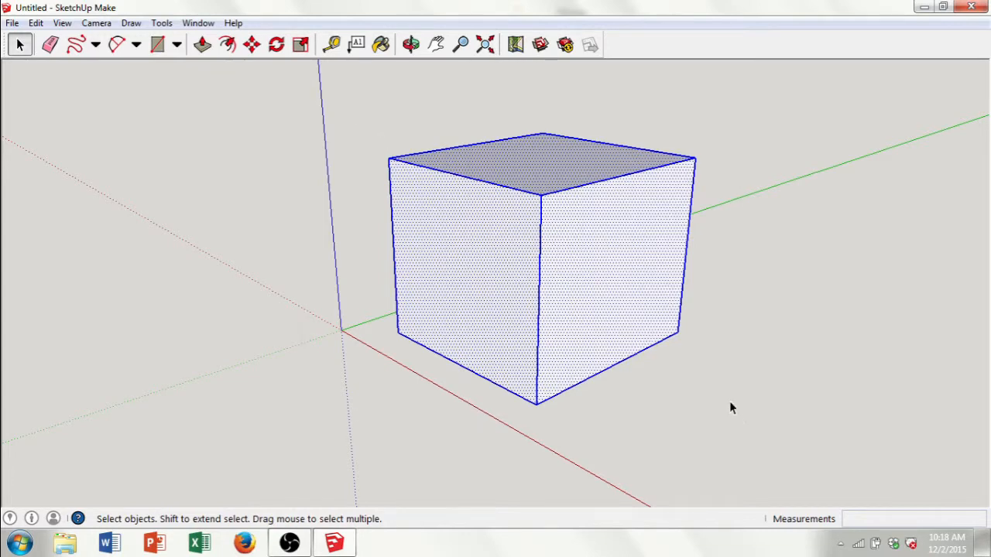
Make the fully selected box into a group.
left_click(410, 44)
left_click_drag(480, 132, 803, 303)
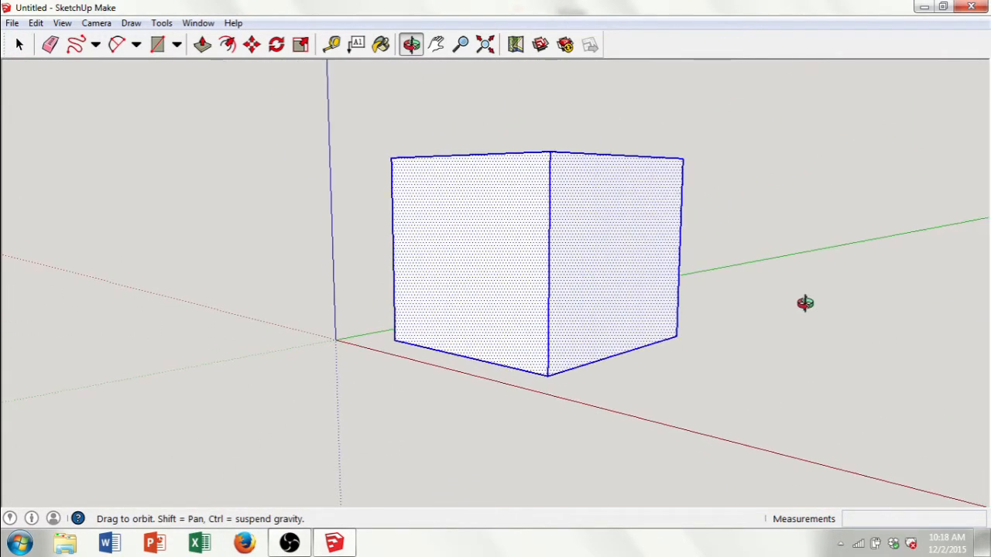
left_click(20, 51)
right_click(532, 257)
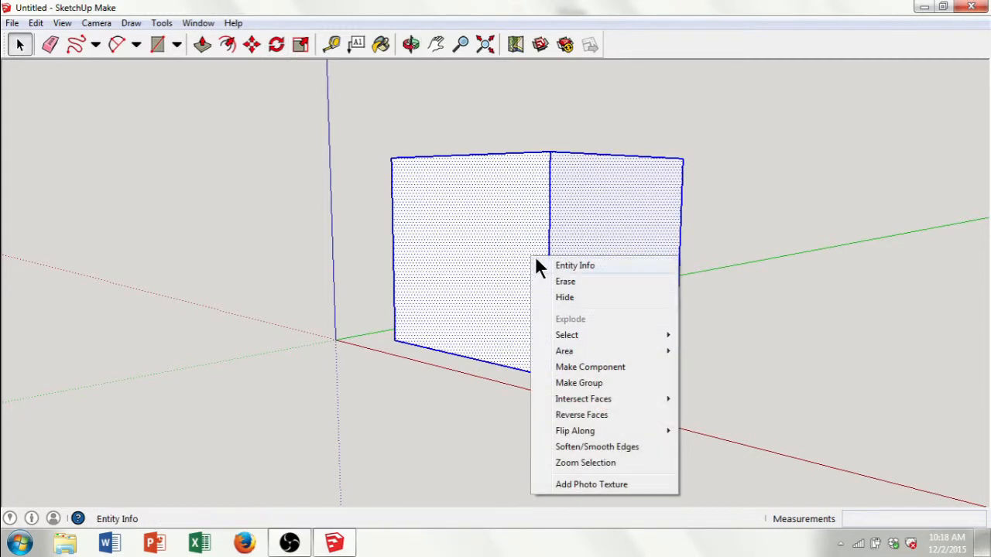
mouse_move(653, 401)
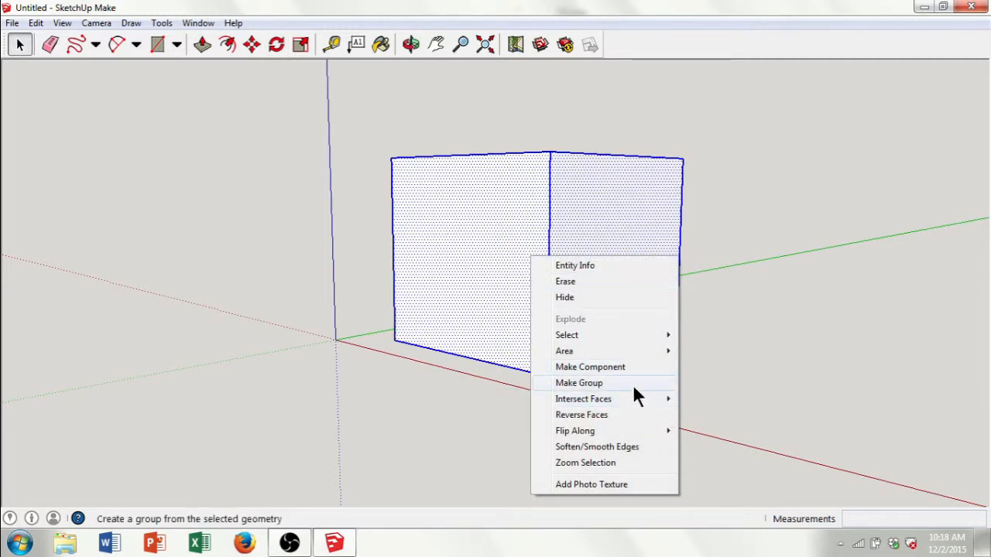
left_click(635, 371)
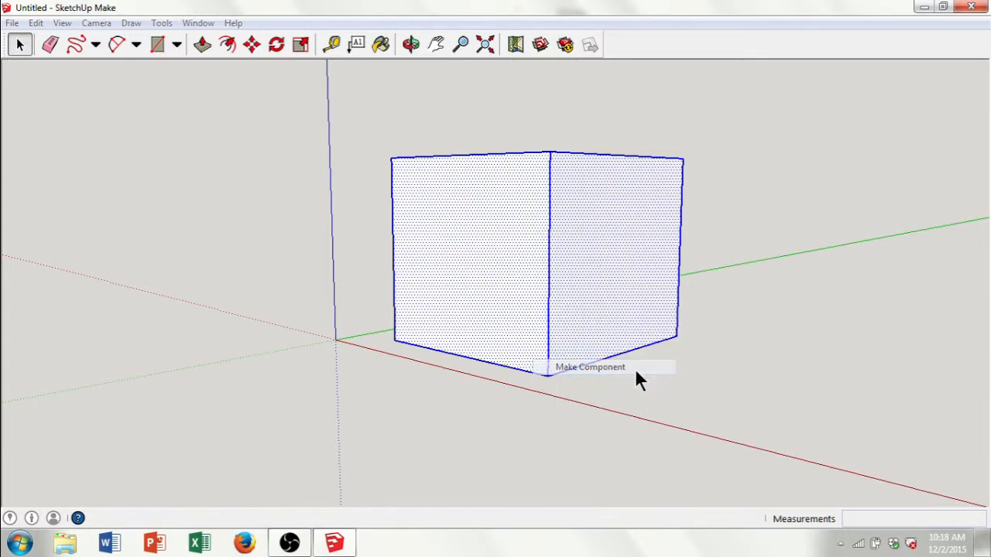
left_click(569, 372)
right_click(591, 248)
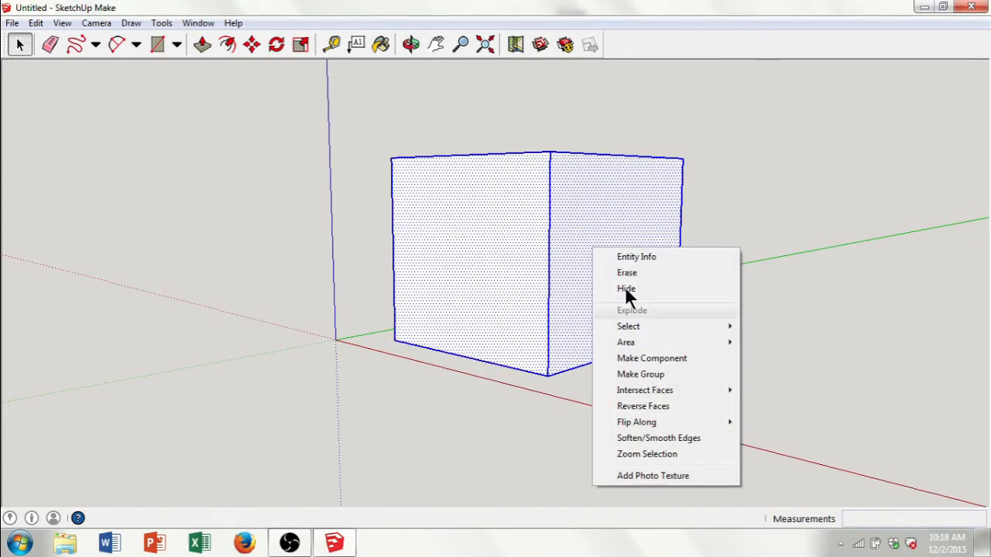
left_click(675, 372)
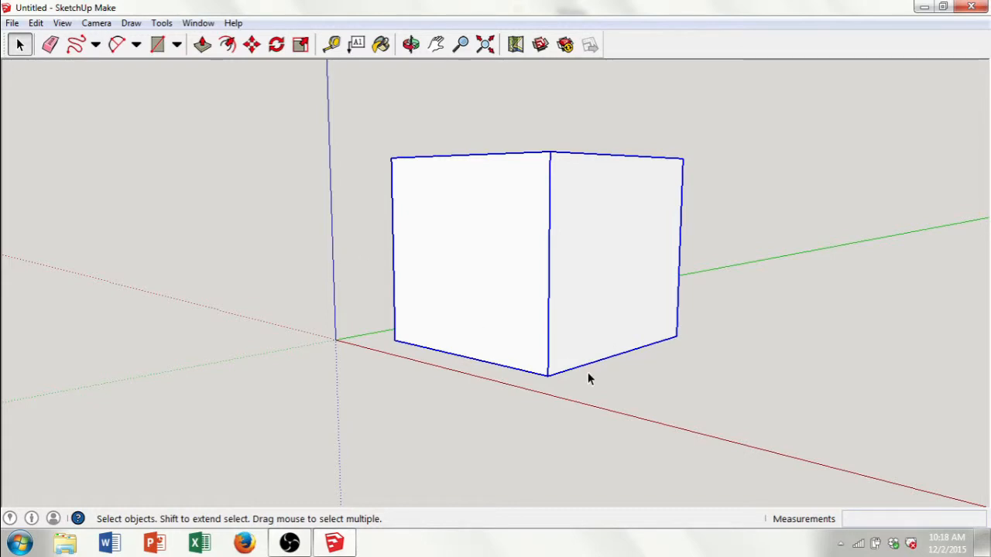
Draw a closed freehand profile on the box's front face, with a thin wavy wall rising from a flat base.
left_click(411, 44)
left_click_drag(511, 202, 573, 139)
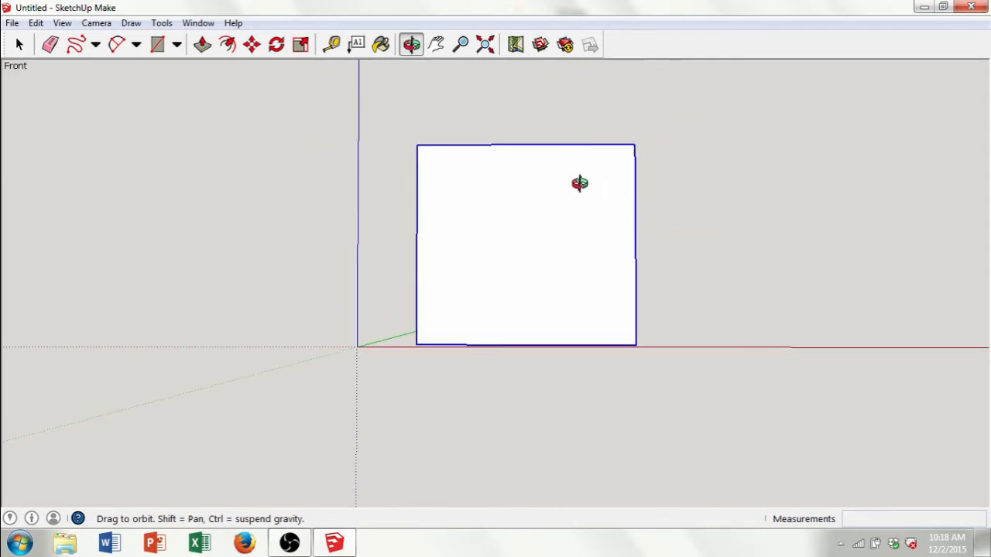
left_click(74, 45)
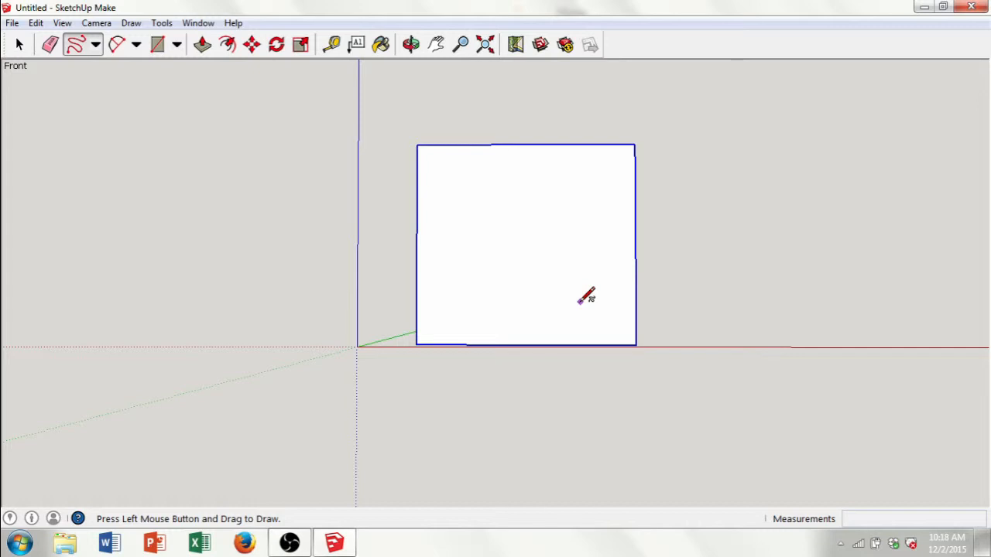
mouse_move(492, 323)
left_mouse_down()
mouse_move(521, 288)
mouse_move(493, 265)
mouse_move(461, 205)
left_mouse_up()
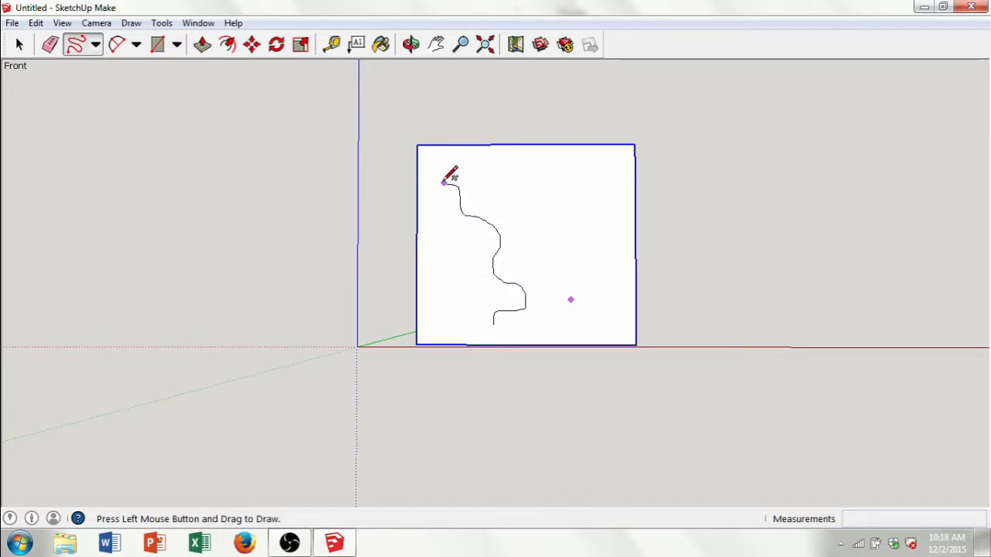
mouse_move(437, 164)
left_mouse_down()
mouse_move(506, 229)
mouse_move(501, 264)
mouse_move(523, 271)
mouse_move(536, 293)
left_mouse_up()
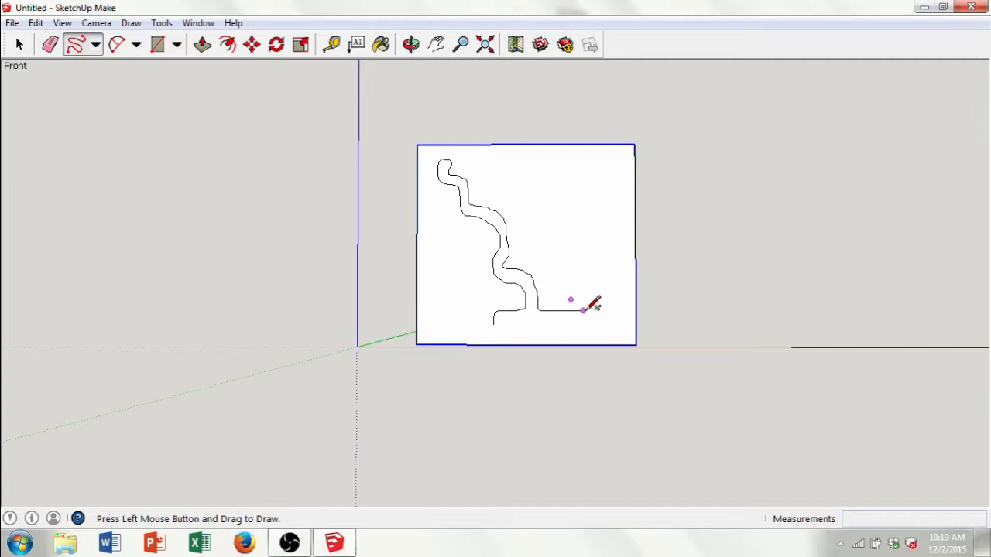
left_click_drag(585, 313, 495, 320)
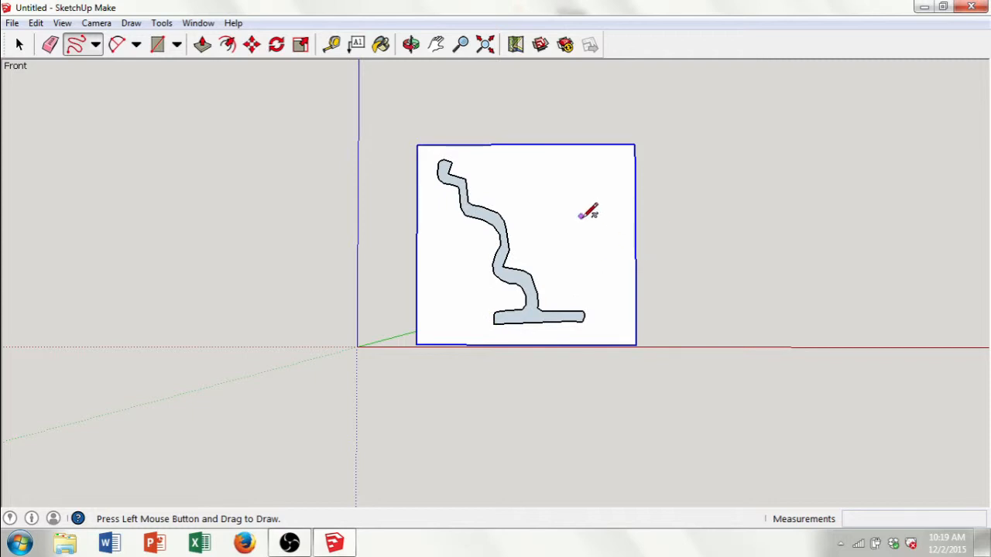
Delete the grouped box, keeping only the freehand profile.
left_click(21, 45)
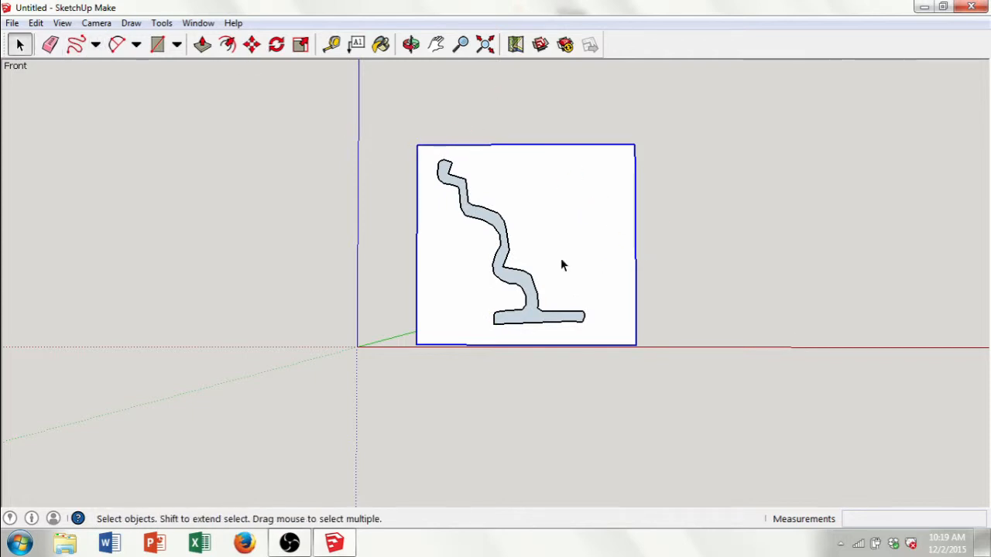
left_click(411, 44)
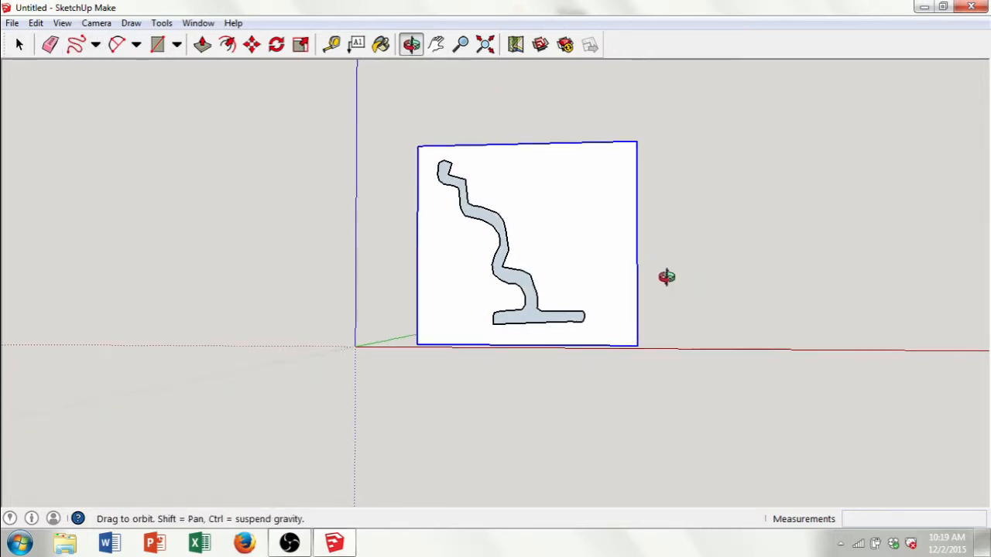
left_click_drag(664, 276, 597, 310)
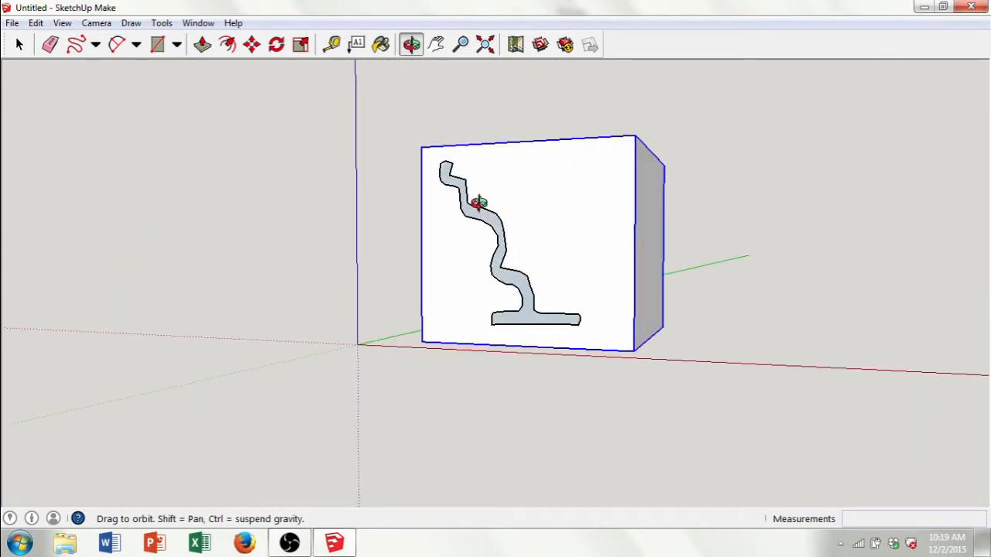
left_click(19, 46)
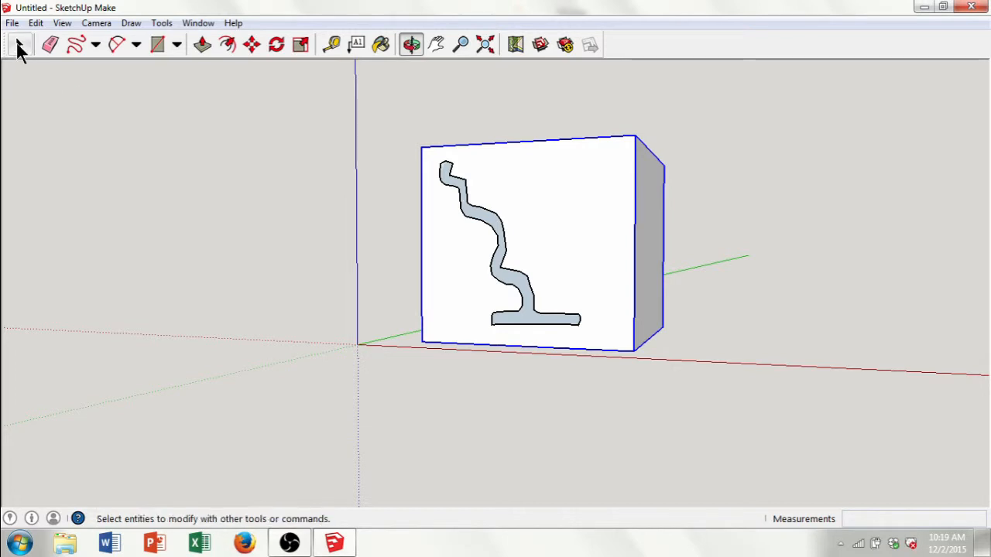
left_click(19, 47)
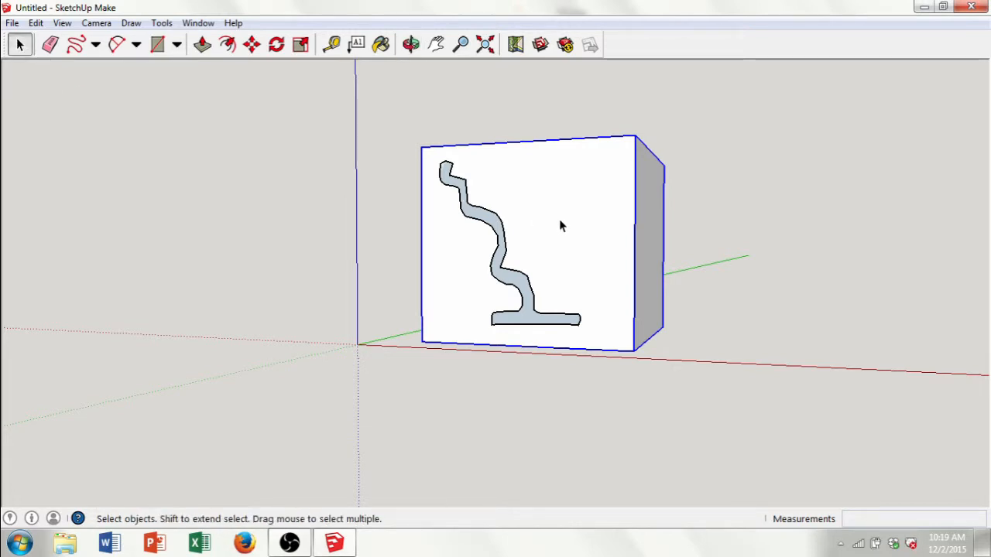
left_click(36, 23)
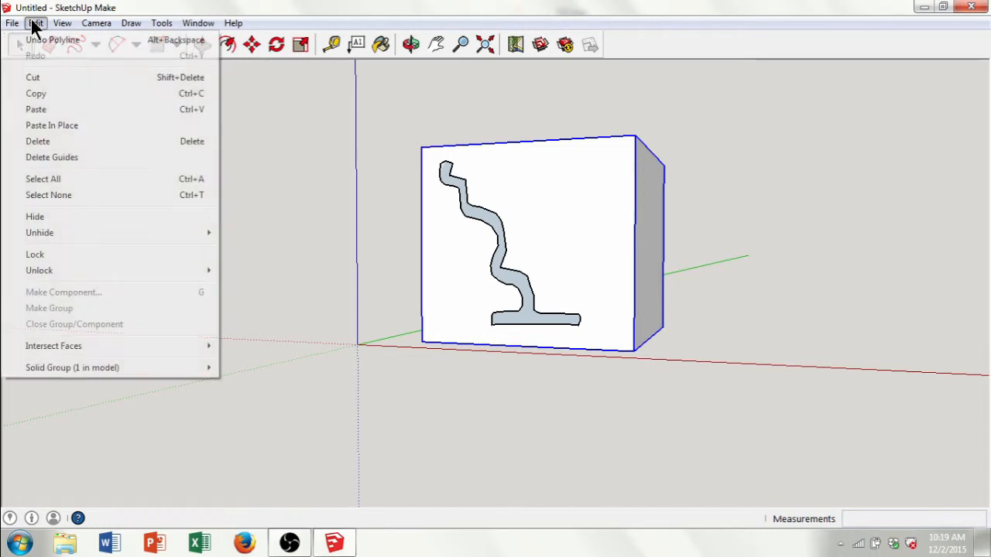
left_click(80, 142)
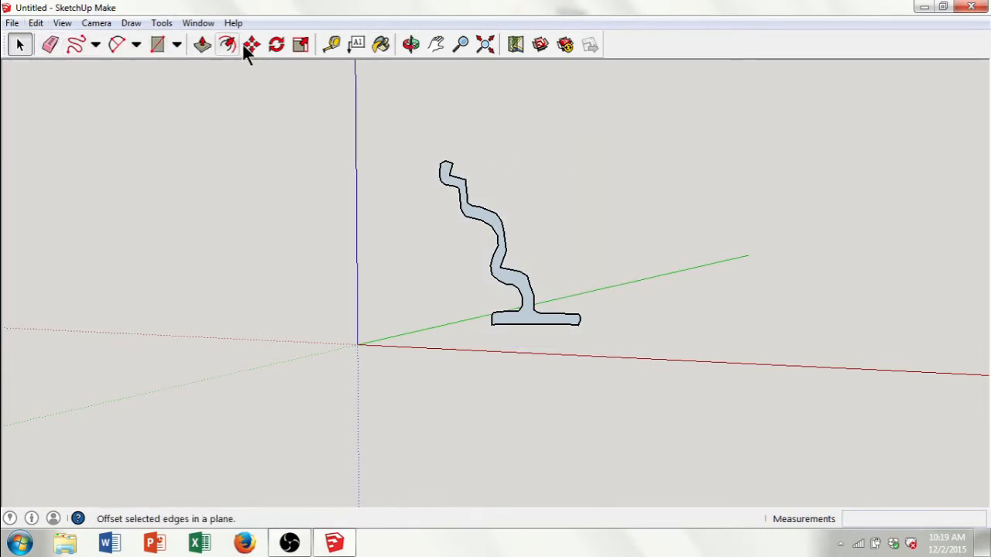
Start the Circle tool with the profile turned to an angled view from above.
left_click(411, 45)
left_click_drag(584, 169, 467, 237)
left_click(177, 46)
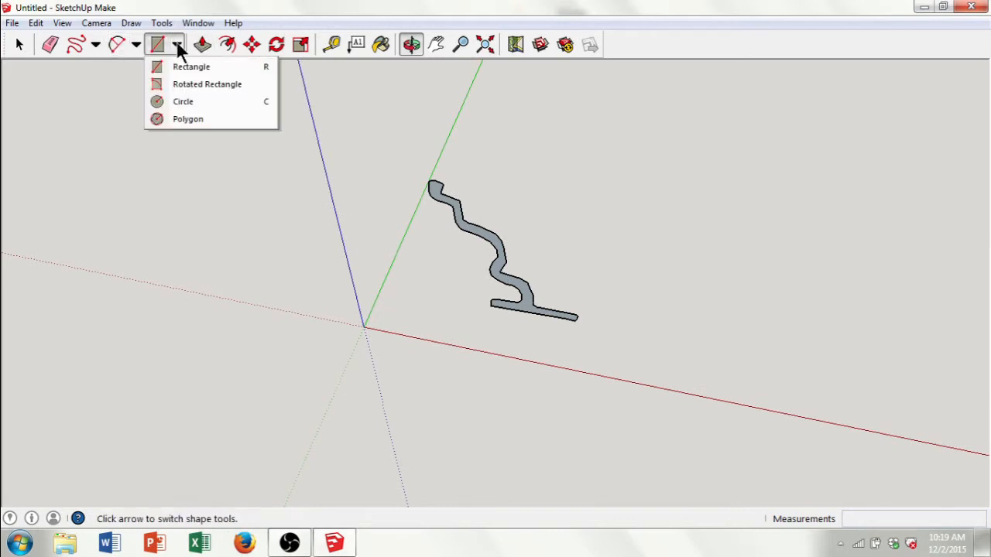
left_click(186, 101)
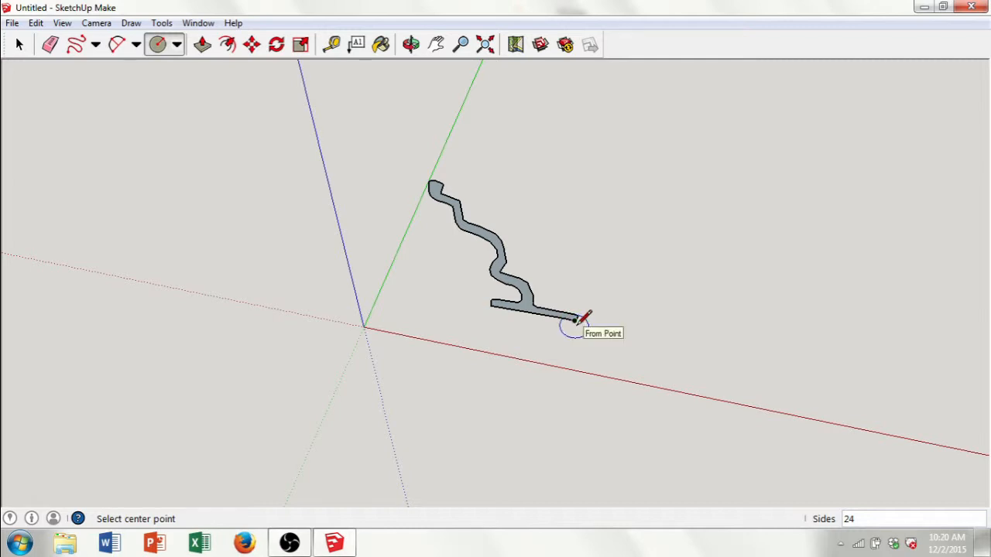
left_click(411, 44)
left_click_drag(733, 365, 535, 198)
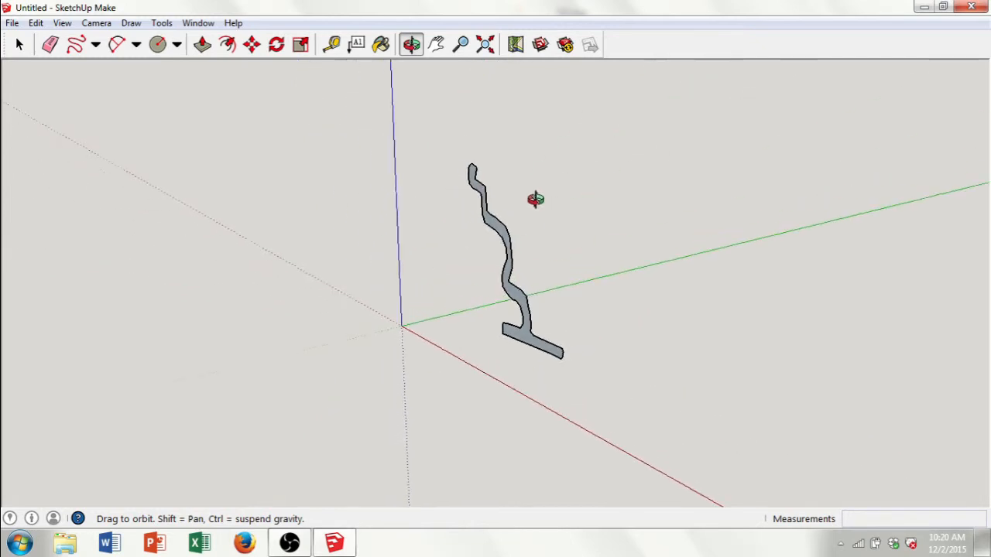
left_click(157, 45)
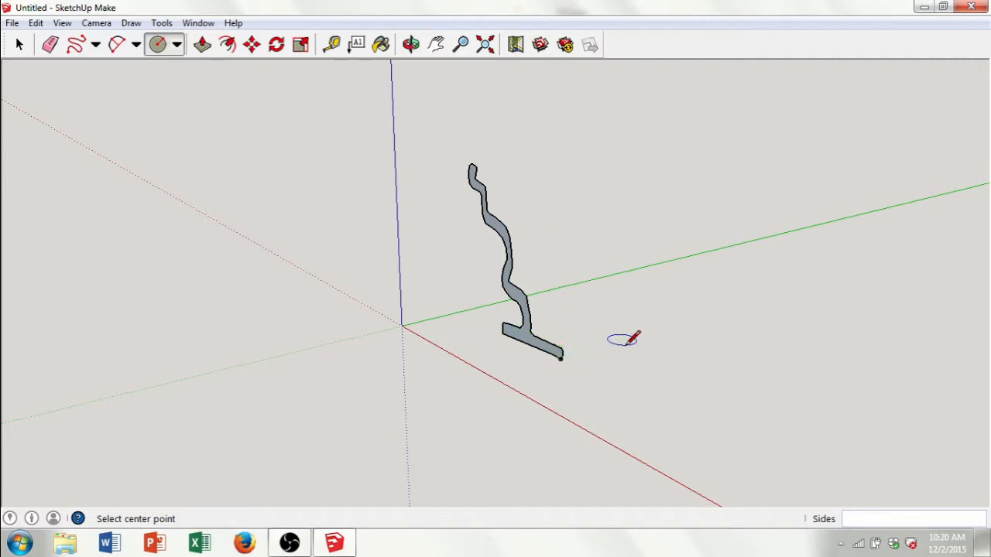
Try a horizontal circle of about 940 mm radius and an upright one of about 1453 mm, both centred on the profile's base end.
left_click(561, 358)
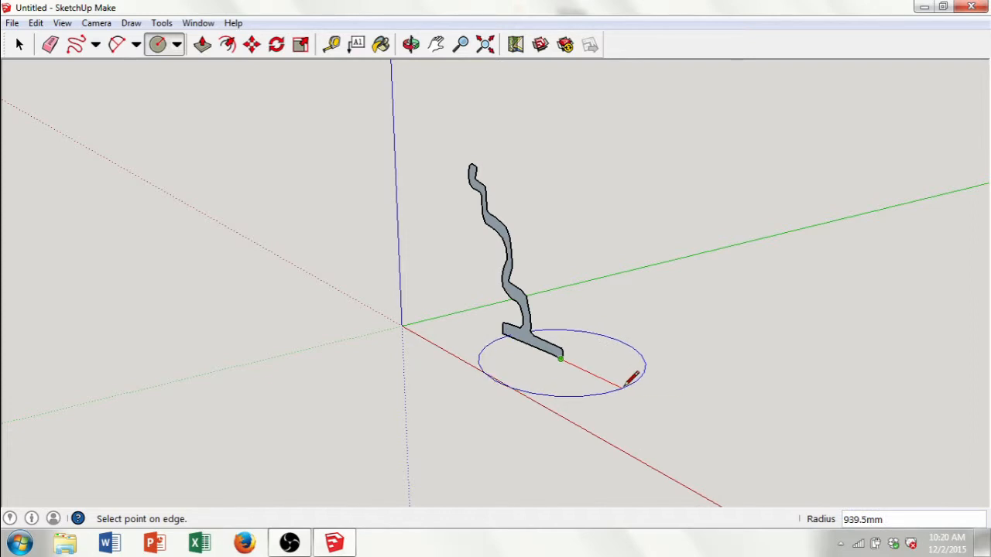
left_click(629, 384)
key("ctrl+z")
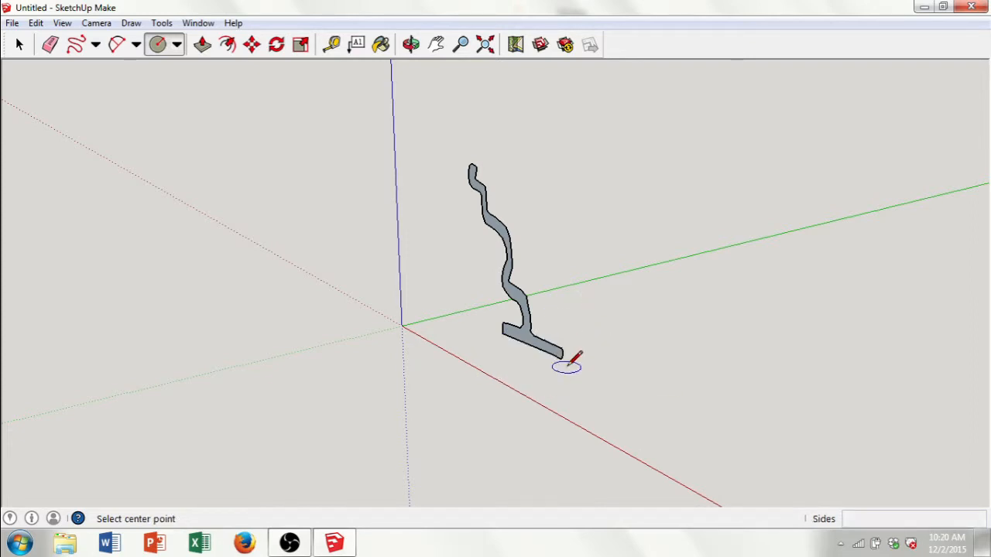
left_click(561, 357)
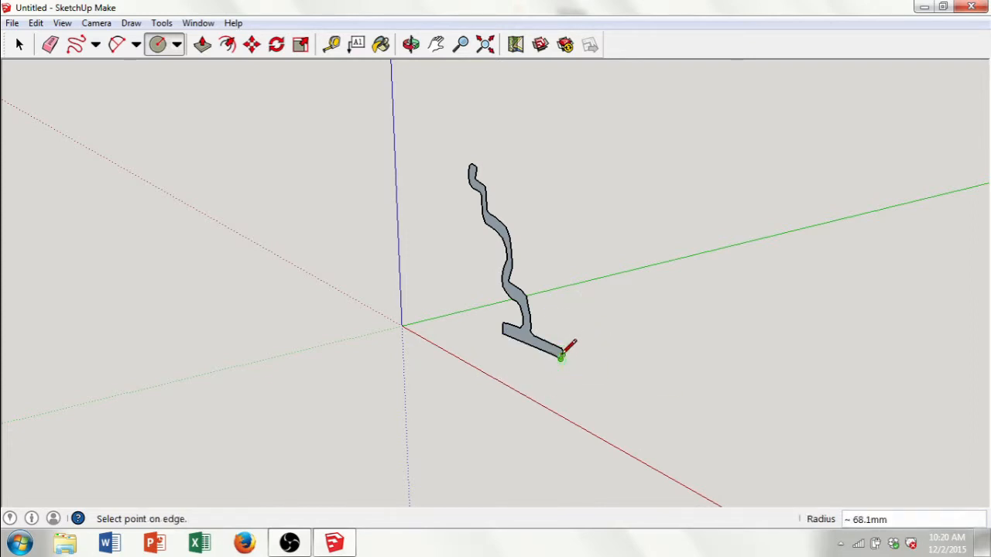
left_click(620, 258)
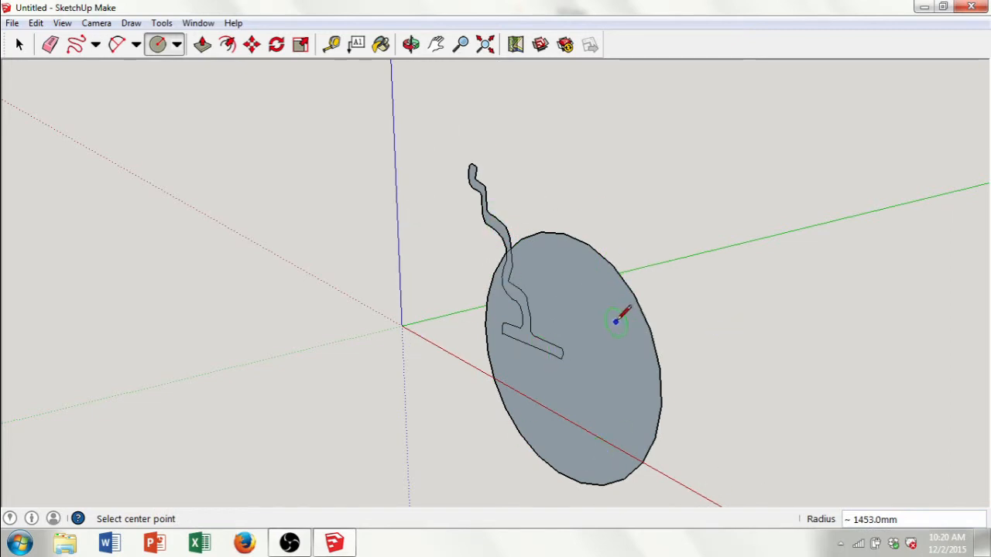
key("ctrl+z")
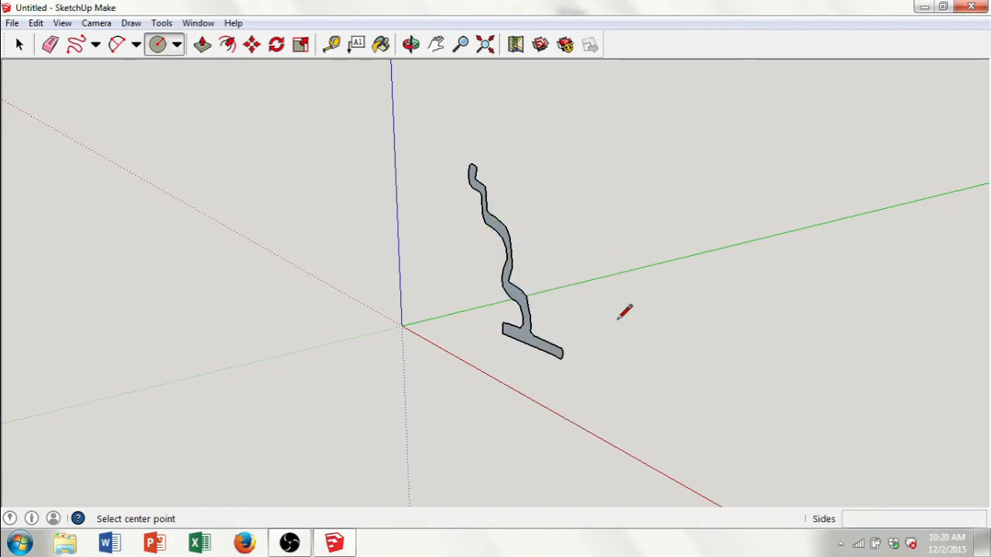
Draw a horizontal circle of about 937 mm radius centred on the lower end corner of the profile's base and select its edge.
left_click(561, 358)
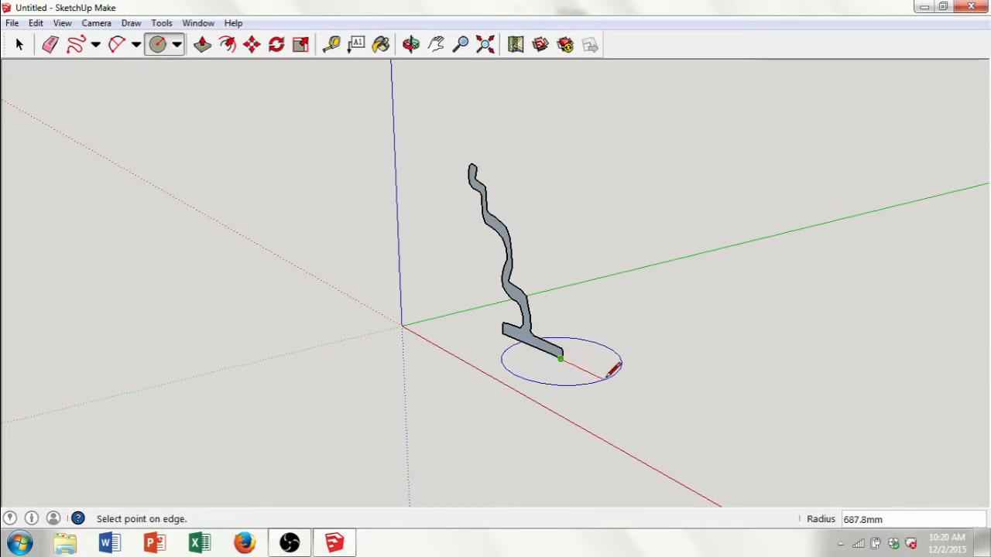
left_click(629, 387)
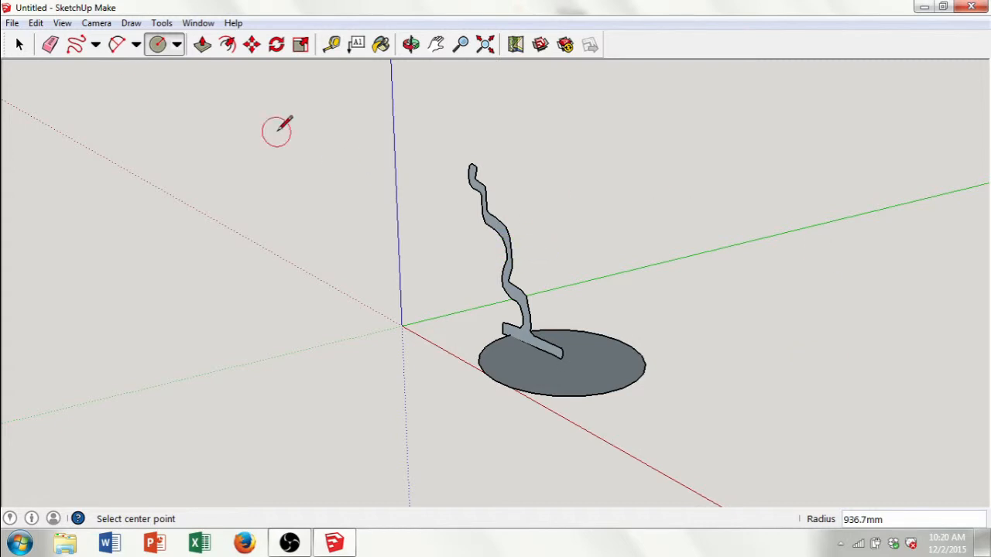
left_click(19, 45)
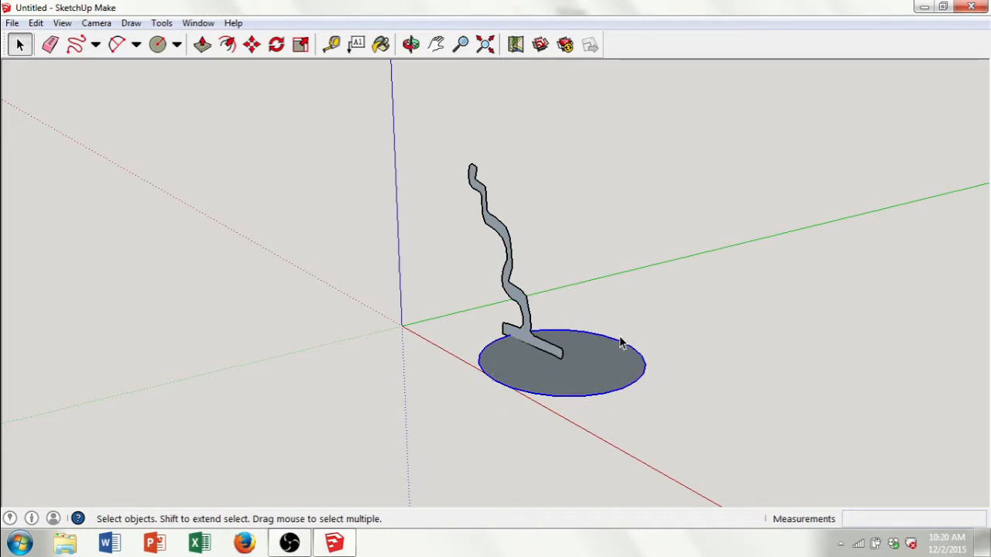
key("ctrl")
Sweep the freehand profile face around the selected circle edge with Follow Me to form a round bowl.
left_click(161, 24)
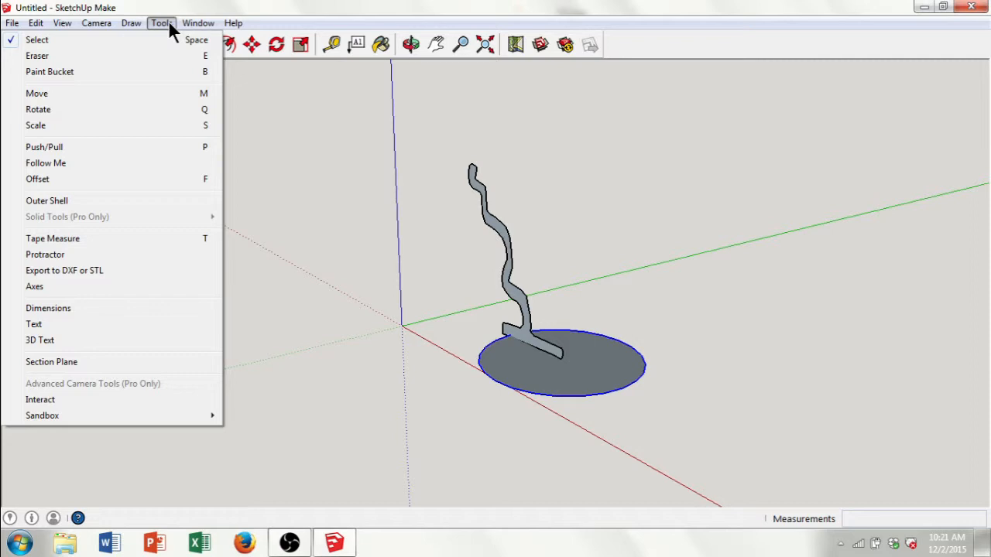
left_click(168, 23)
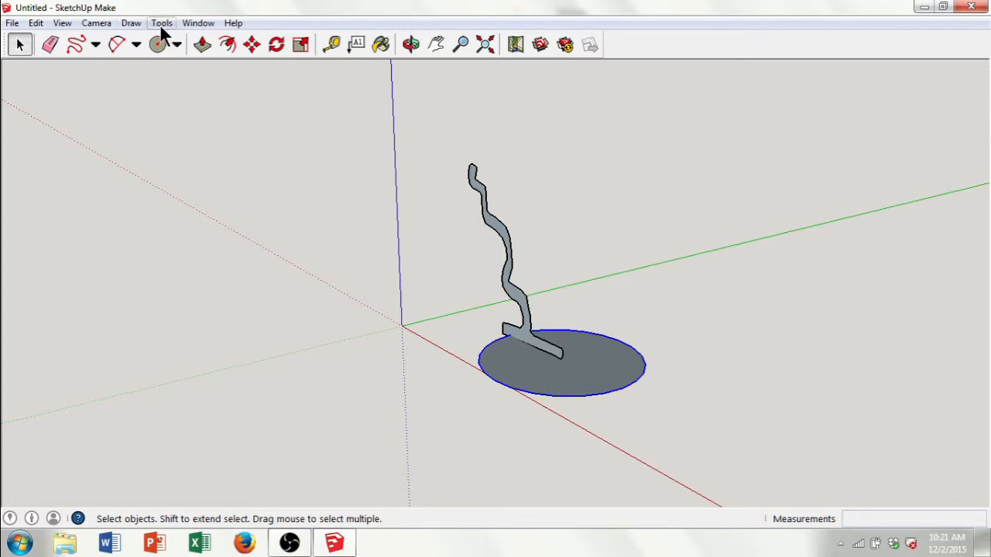
left_click(161, 24)
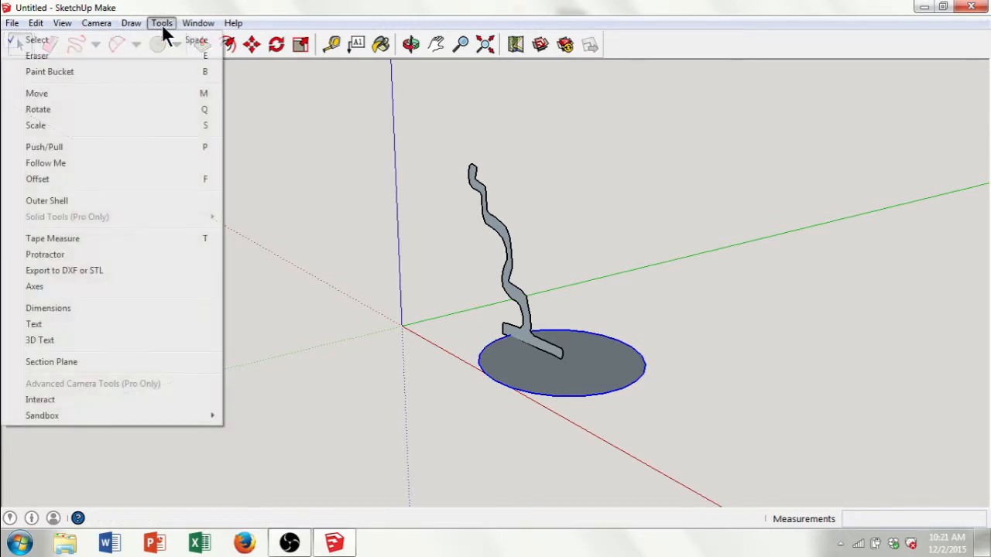
left_click(139, 164)
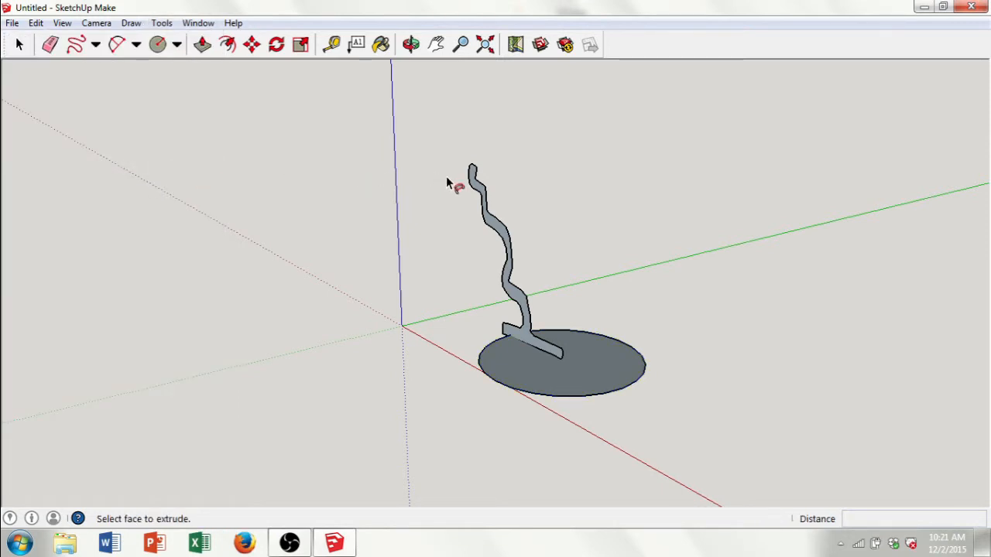
left_click(504, 235)
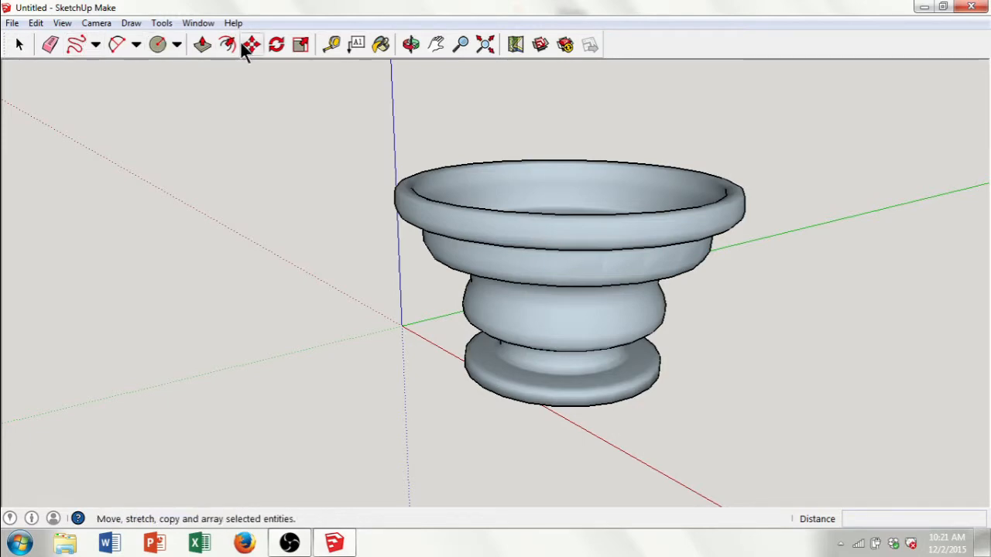
Undo and redo the bowl's Follow Me sweep repeatedly to compare the round form with its flat profile and circular path.
left_click(412, 44)
left_click_drag(446, 147, 708, 396)
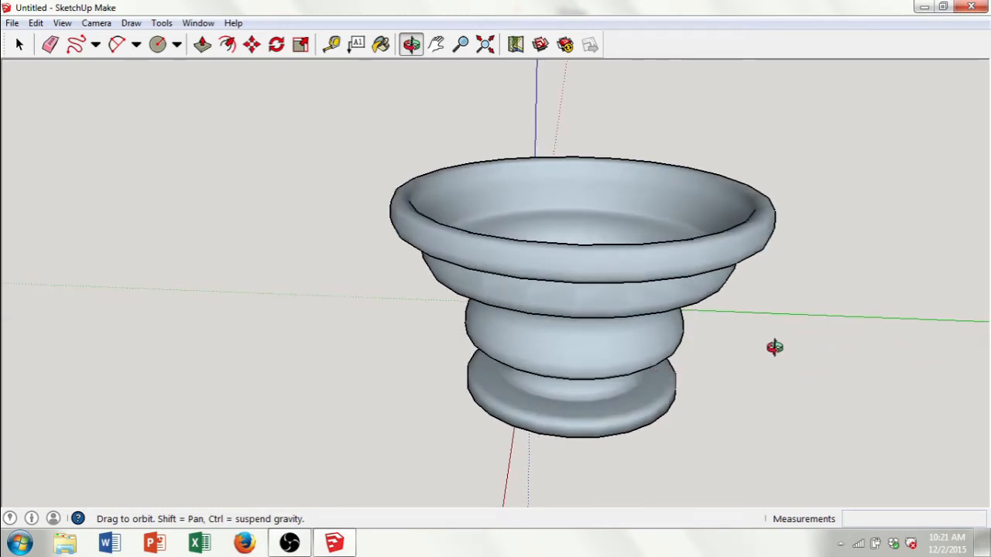
key("ctrl+z")
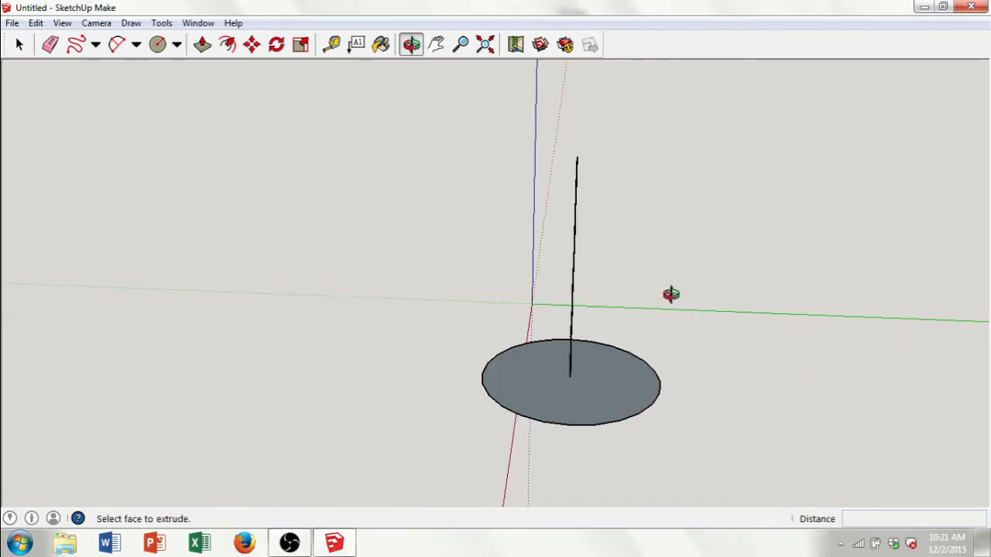
mouse_move(473, 192)
left_mouse_down()
mouse_move(719, 193)
mouse_move(580, 254)
left_mouse_up()
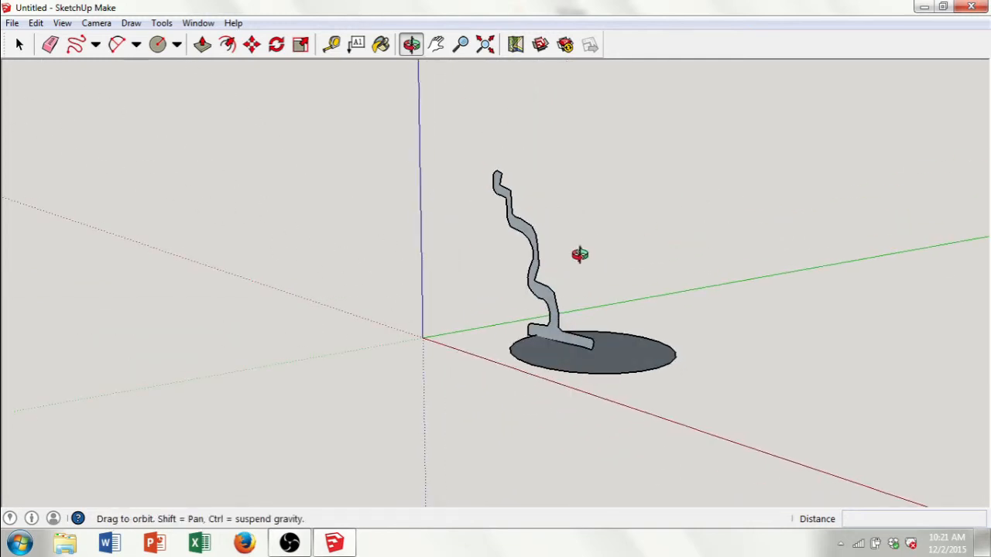
key("ctrl+y")
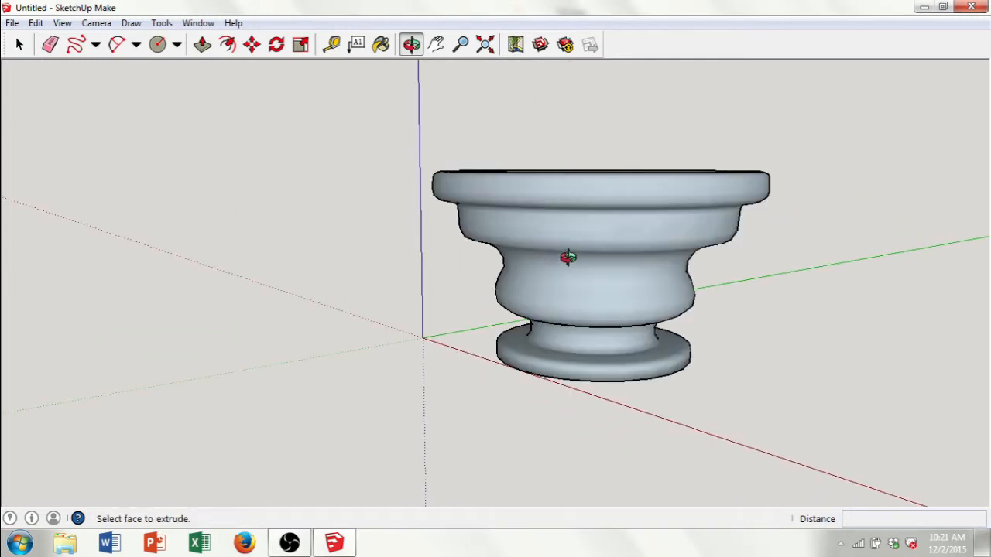
key("ctrl+z")
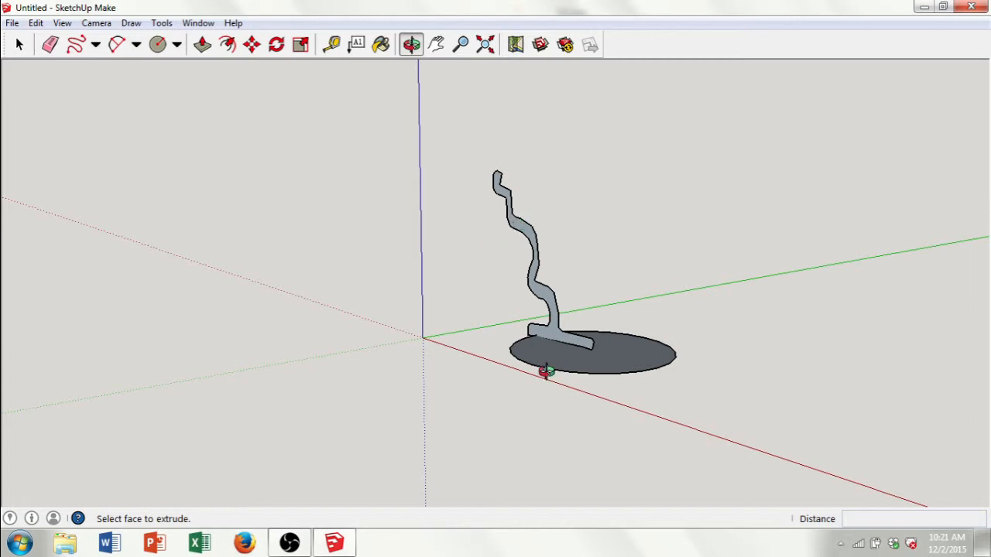
key("ctrl+y")
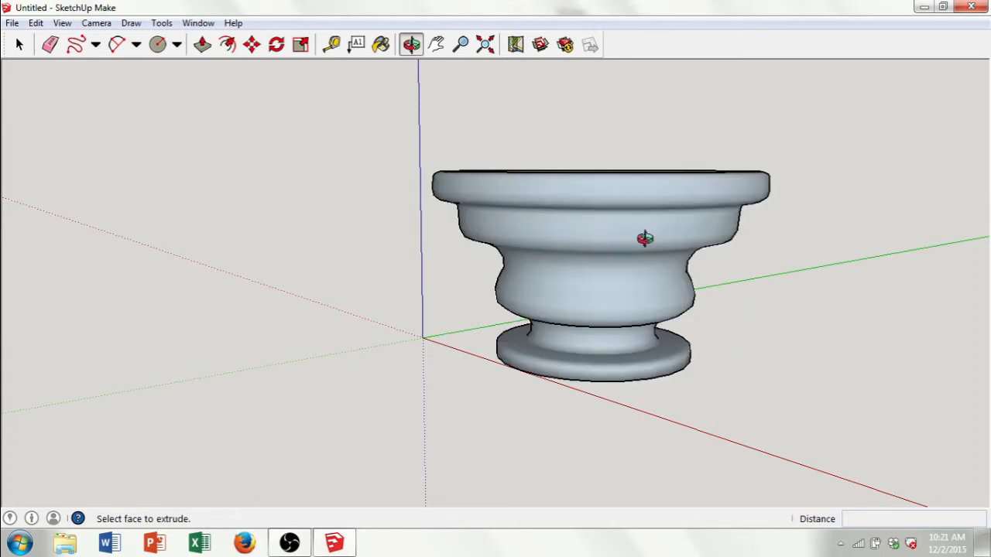
left_click_drag(644, 236, 730, 338)
key("ctrl+z")
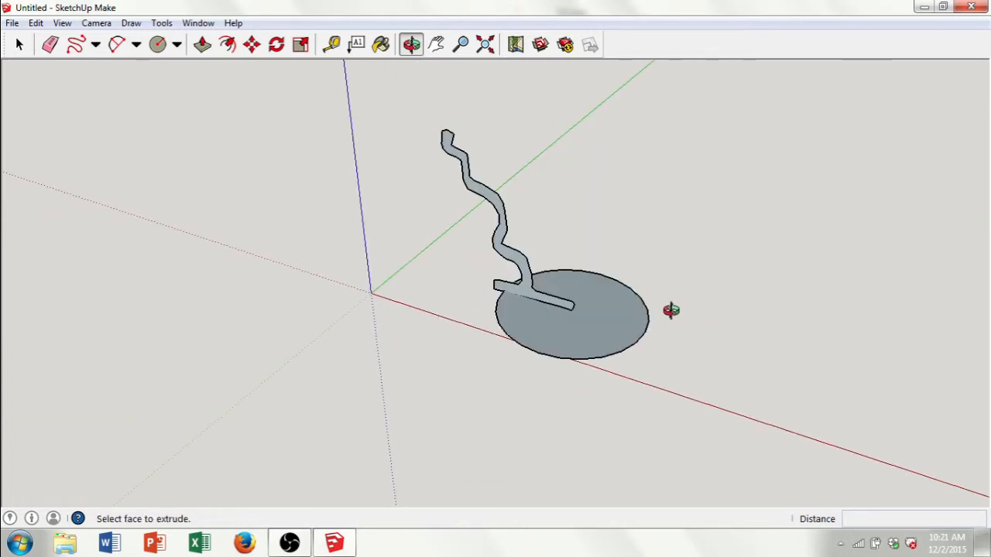
key("ctrl+y")
key("ctrl+z")
left_click(504, 294)
Examine the swept bowl from all around, including the underside of its base and its stepped interior.
left_click_drag(557, 350, 746, 88)
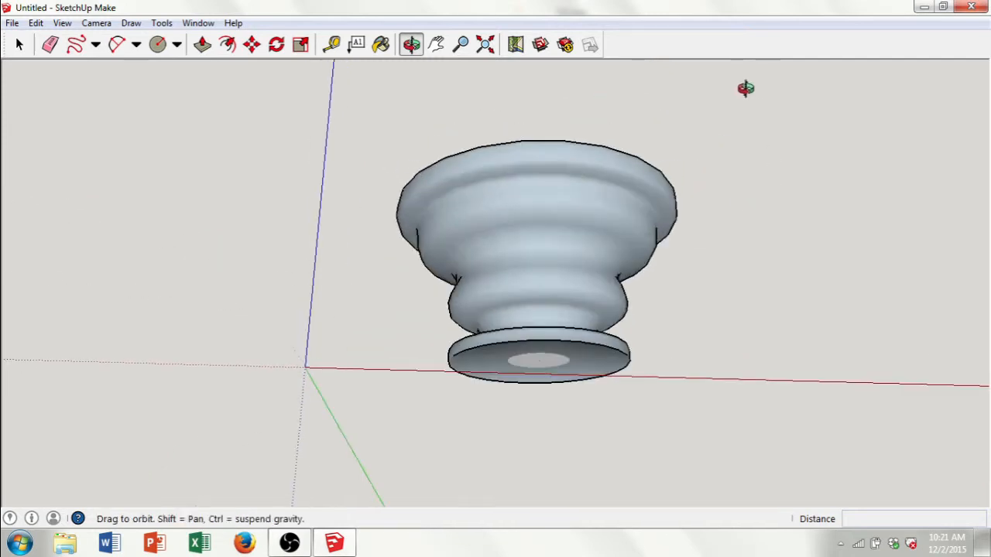
left_click_drag(659, 376, 633, 333)
left_click_drag(440, 221, 699, 436)
left_click_drag(441, 299, 237, 175)
left_click_drag(328, 199, 415, 334)
left_click_drag(436, 288, 664, 354)
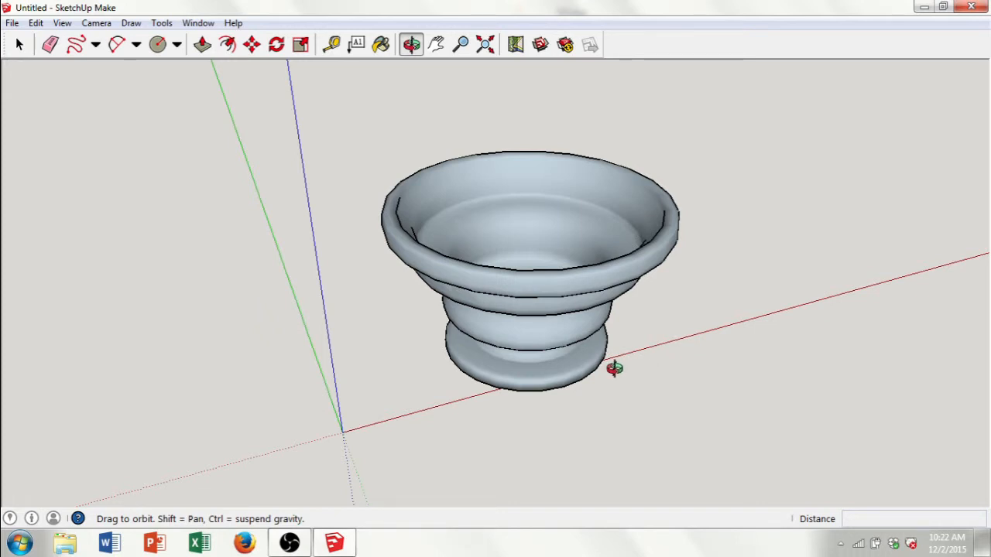
left_click_drag(614, 370, 730, 480)
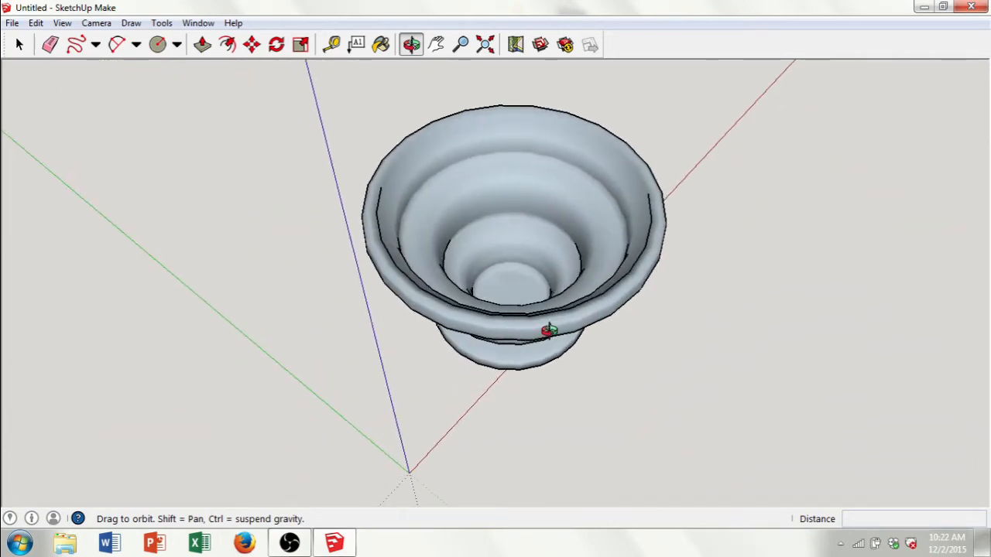